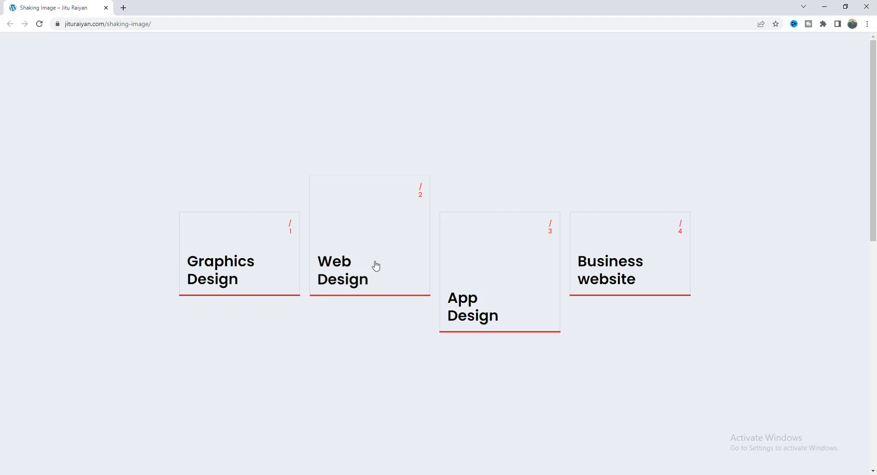
Step: Preview the shaking image hover effect on the service cards of the live page
mouse_move(374, 260)
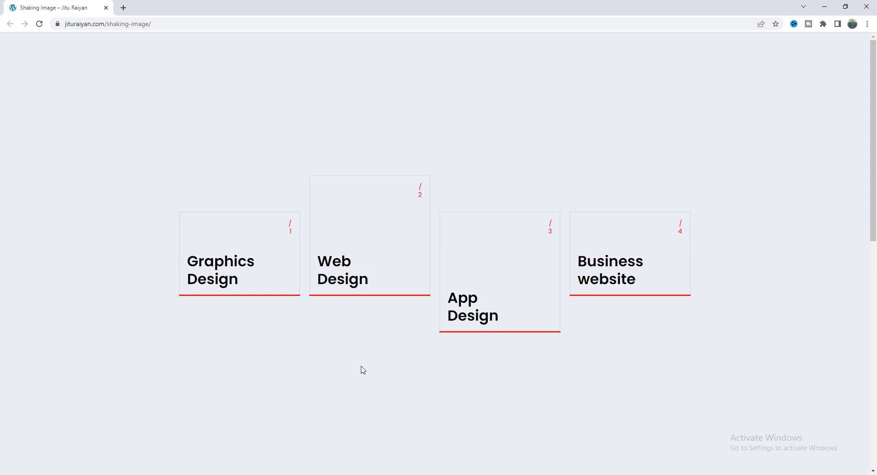
mouse_move(452, 301)
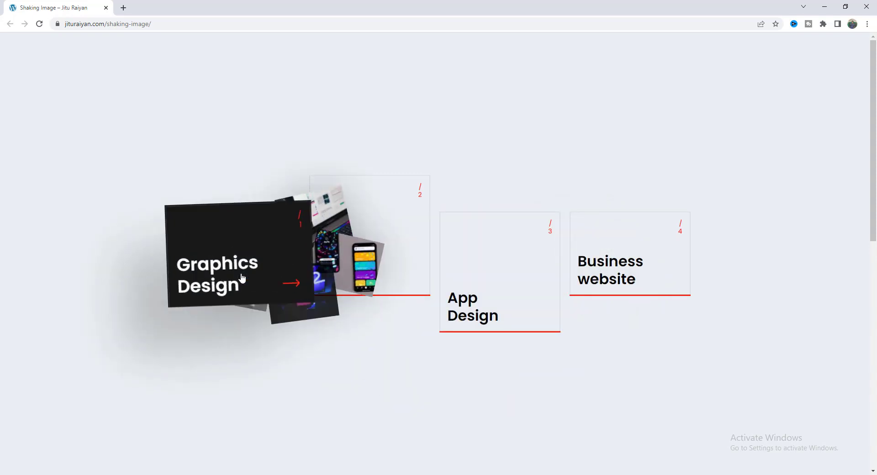
mouse_move(496, 303)
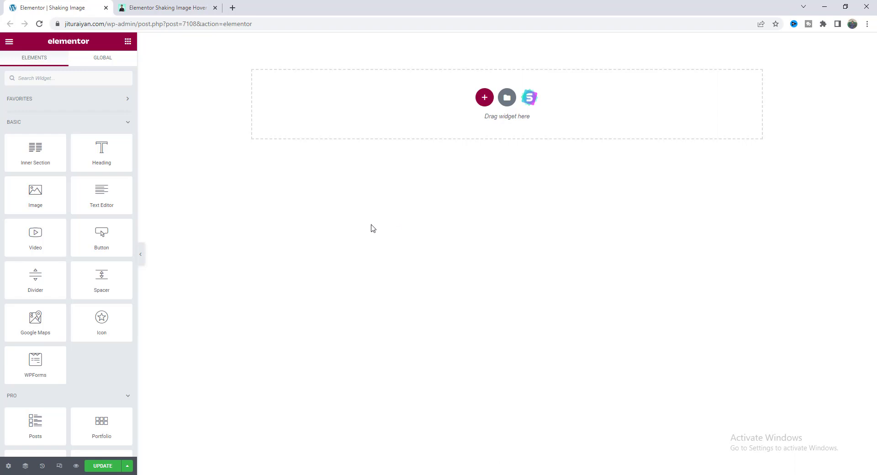
Step: Look over the Elementor Shaking Image Hover Effect product page in the other browser tab
left_click(172, 4)
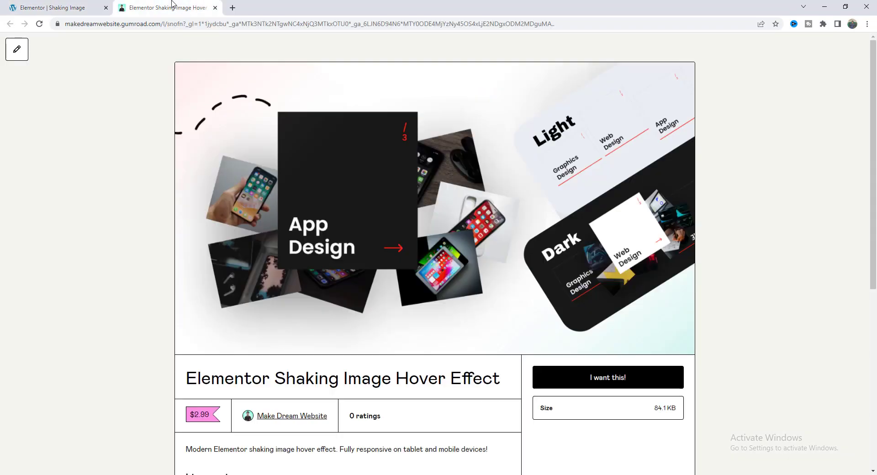
scroll(215, 350, "down", 2)
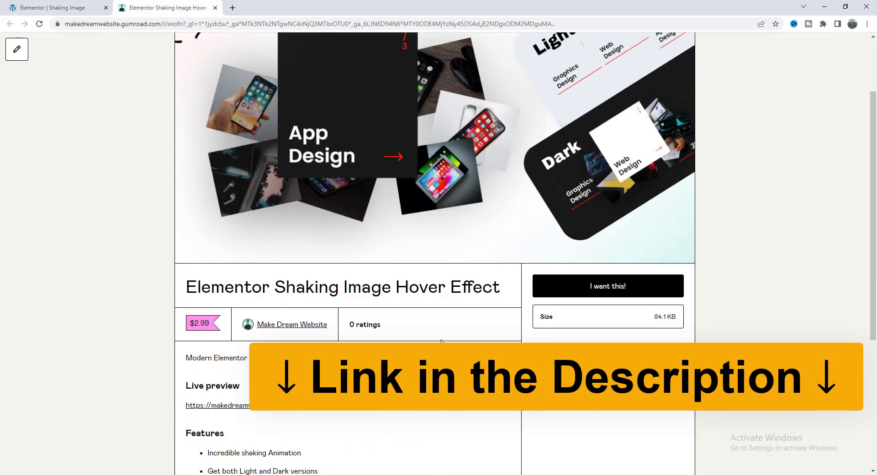
scroll(441, 341, "up", 2)
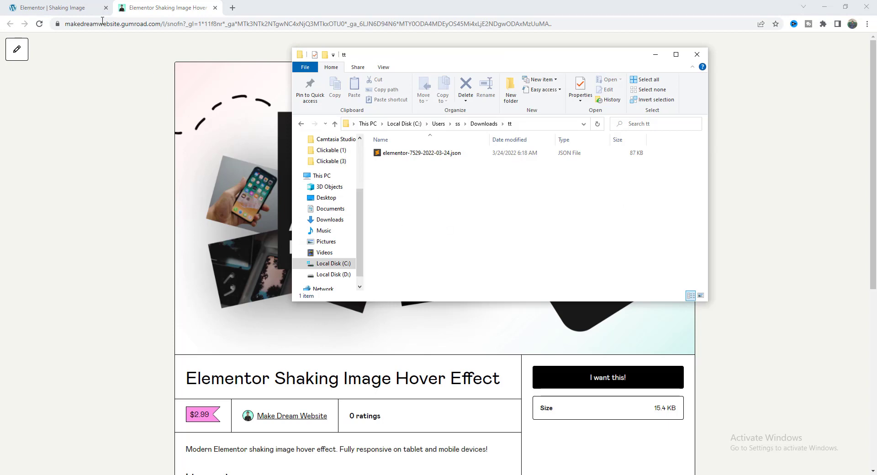
left_click(80, 6)
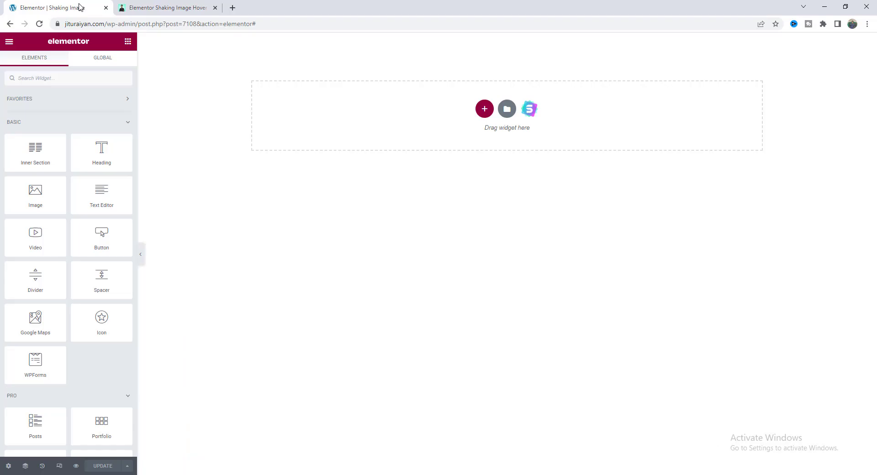
left_click(507, 108)
left_click(646, 83)
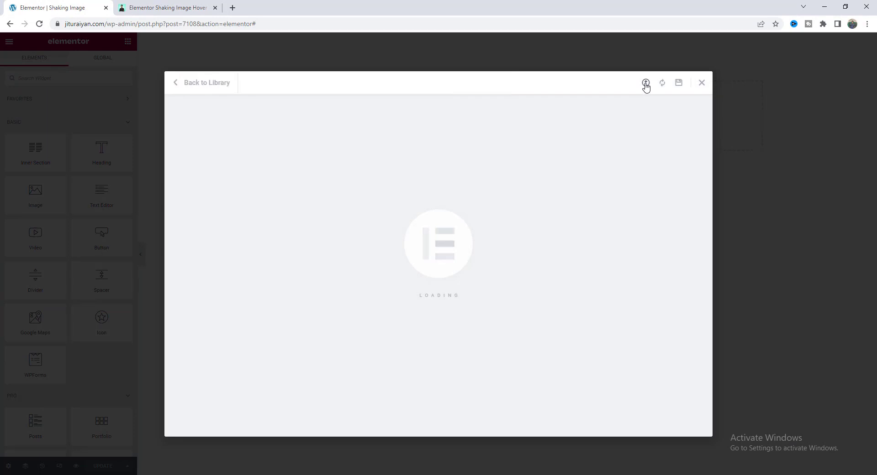
key("alt+Tab")
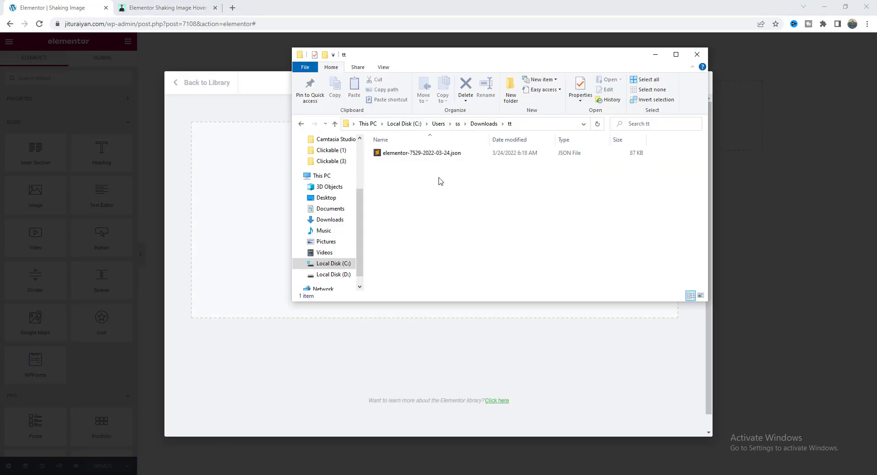
left_click(439, 155)
left_click_drag(237, 254, 234, 254)
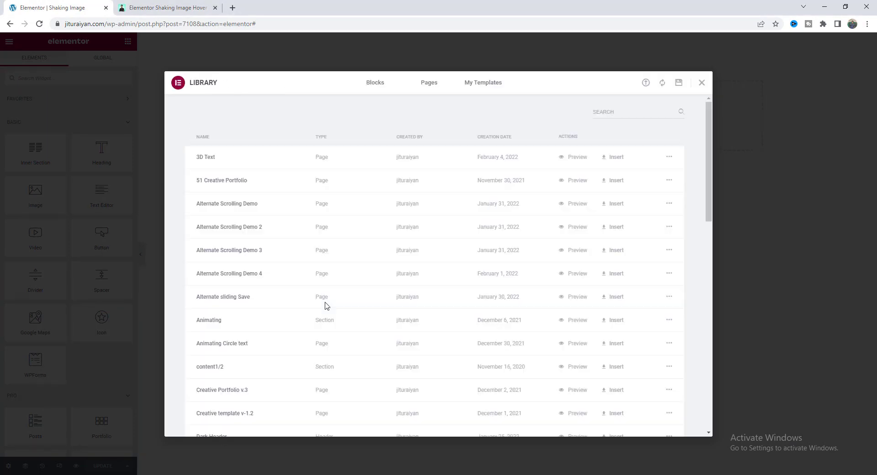
Step: Insert the MDW Elementor Shaking Image Hover Effect template from the library into the page
scroll(324, 305, "down", 5)
scroll(326, 306, "down", 2)
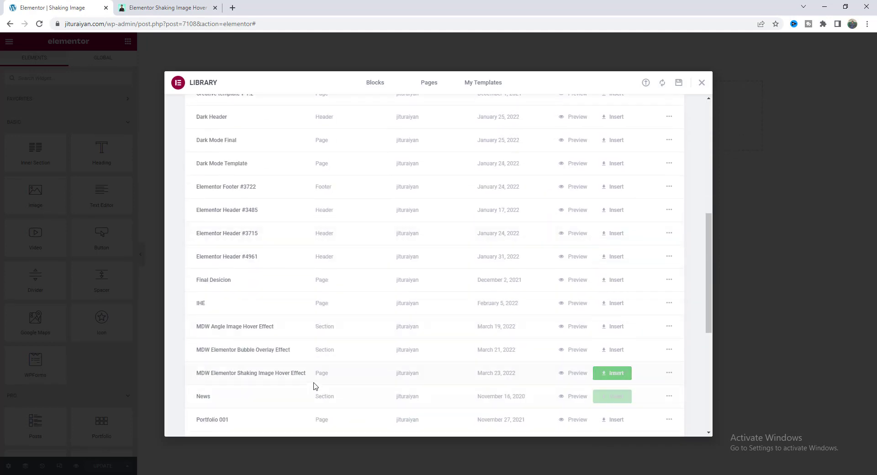
left_click(612, 373)
left_click(492, 291)
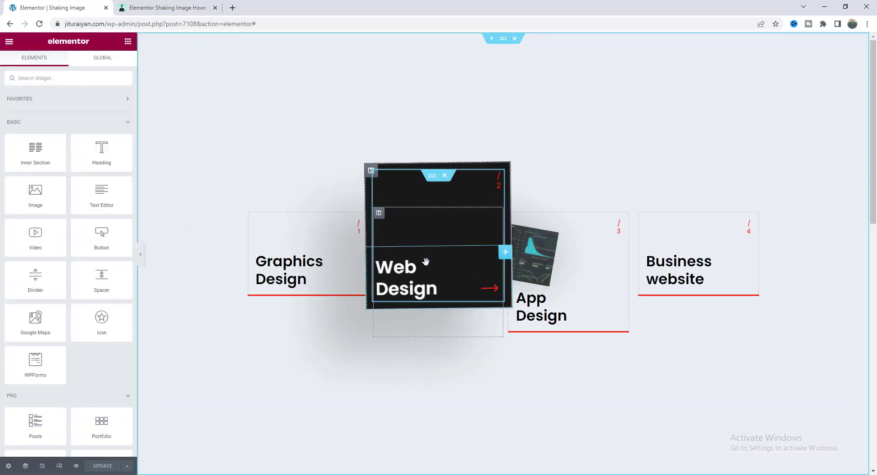
Step: Select the Graphics Design heading for editing and show the page structure in the Navigator
scroll(433, 280, "down", 4)
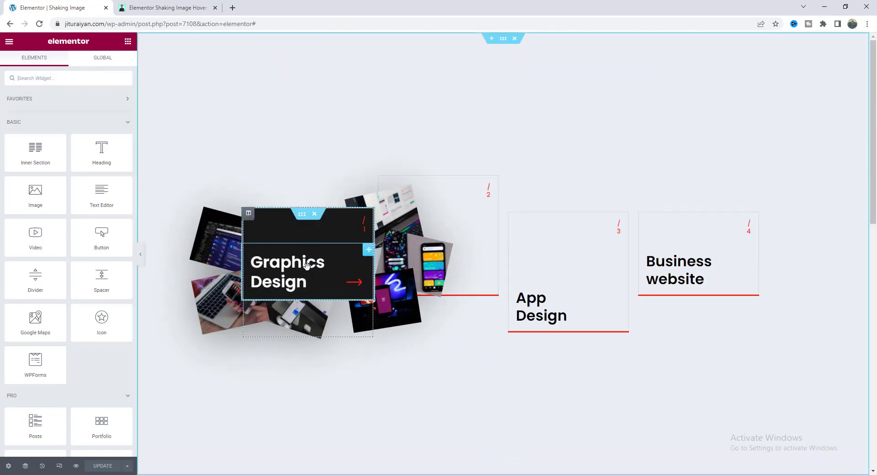
left_click(333, 266)
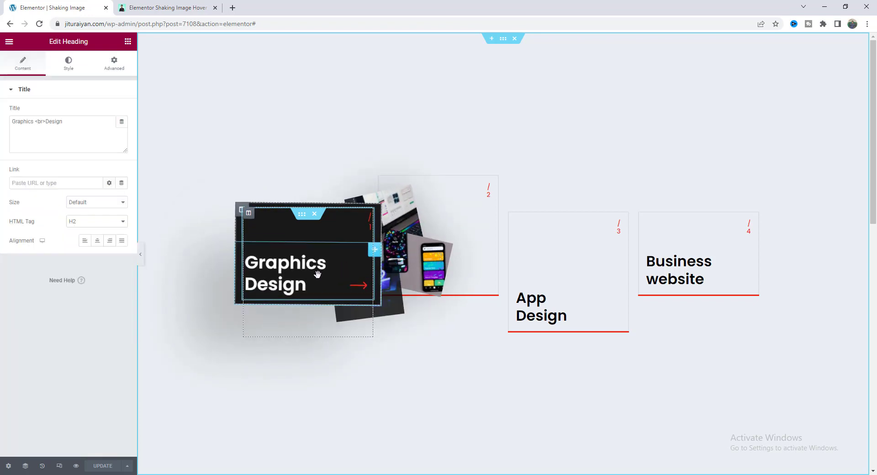
right_click(318, 276)
left_click(359, 388)
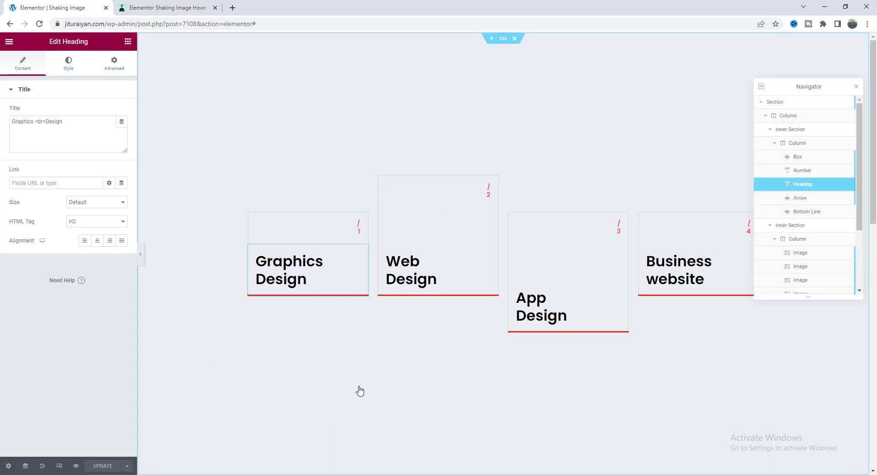
Step: Inspect the settings of the Graphics Design card's number and first image, and preview the card's hover effect
left_click(799, 172)
scroll(808, 194, "down", 2)
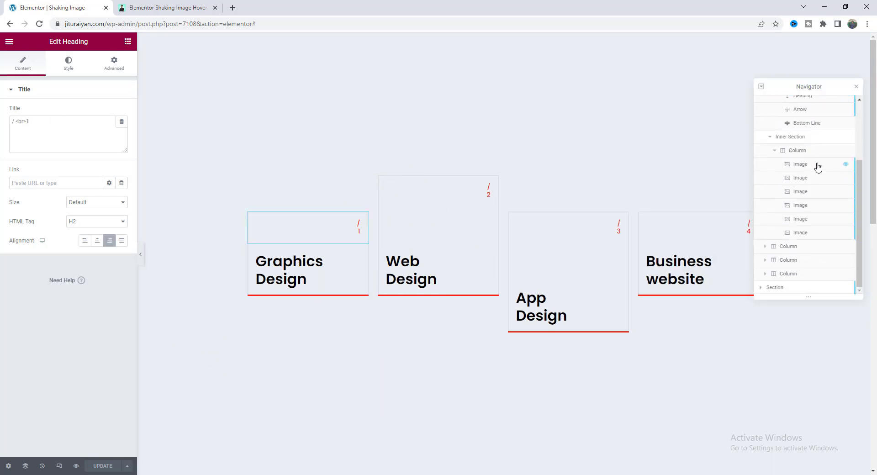
left_click(800, 165)
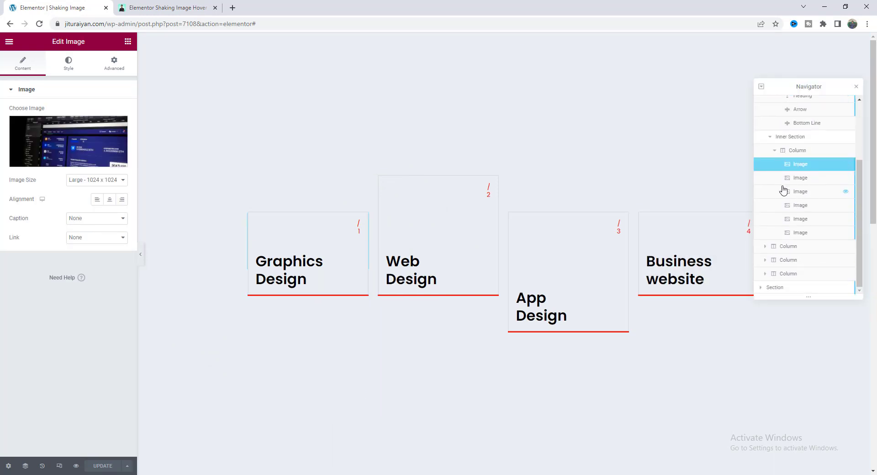
scroll(797, 249, "up", 2)
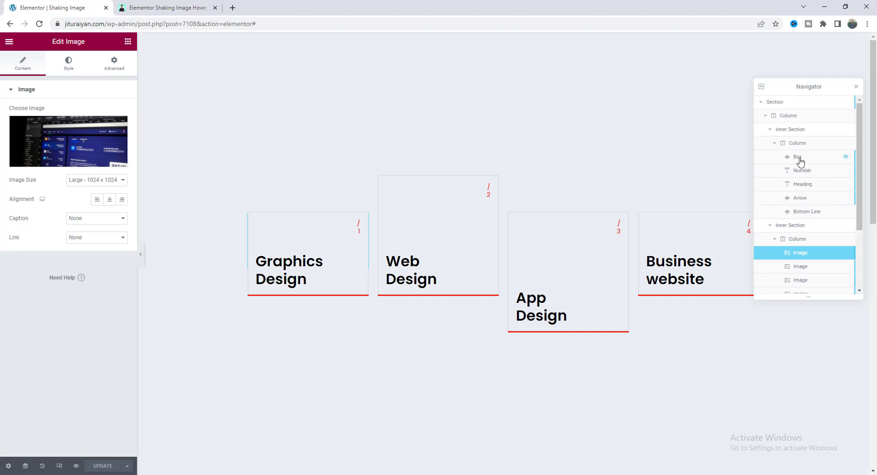
mouse_move(372, 297)
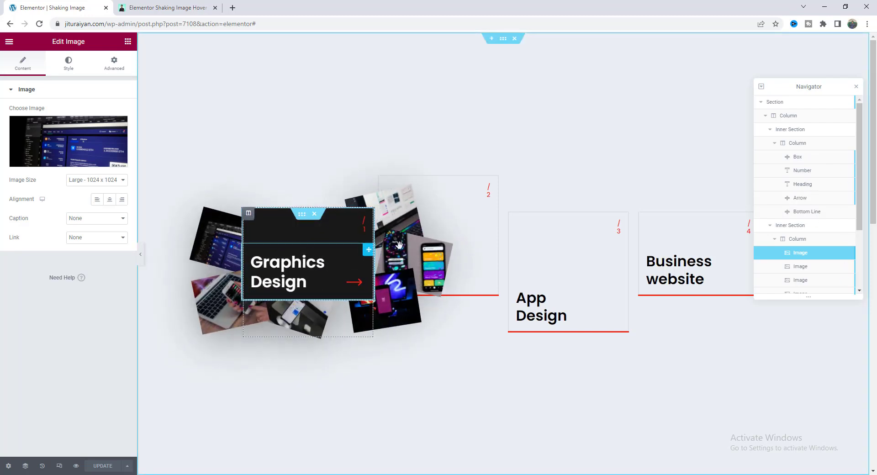
mouse_move(448, 239)
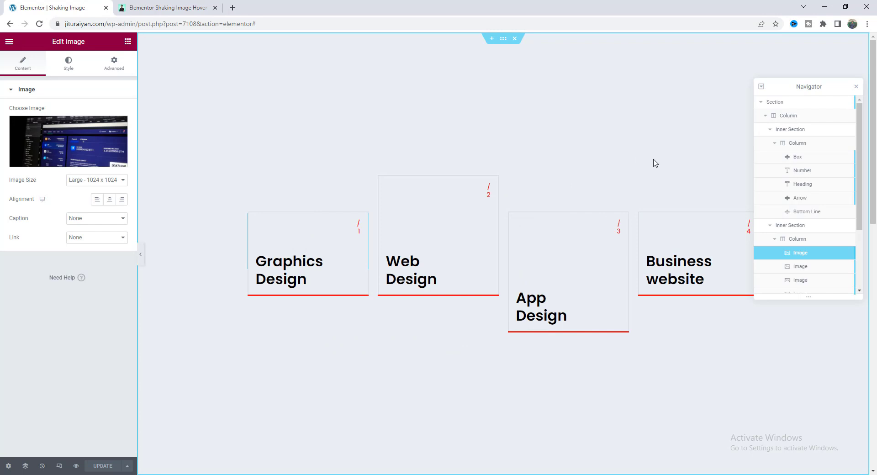
Step: Examine the custom link attribute of the Graphics Design card's first inner section
left_click(795, 132)
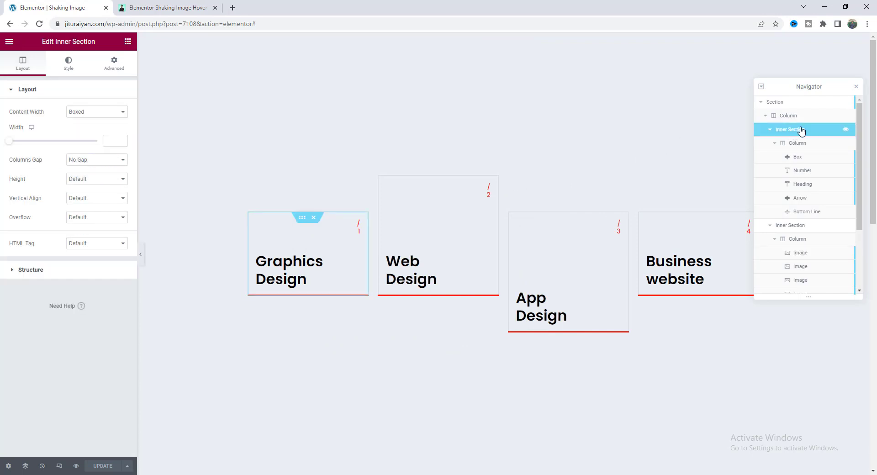
left_click(114, 68)
left_click(68, 294)
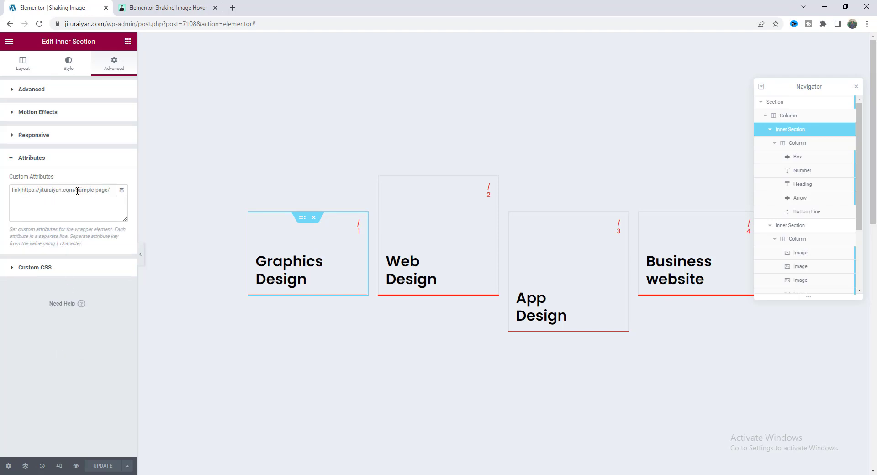
Step: Examine the hover background and hover text color variables in the light section's custom CSS
left_click(503, 92)
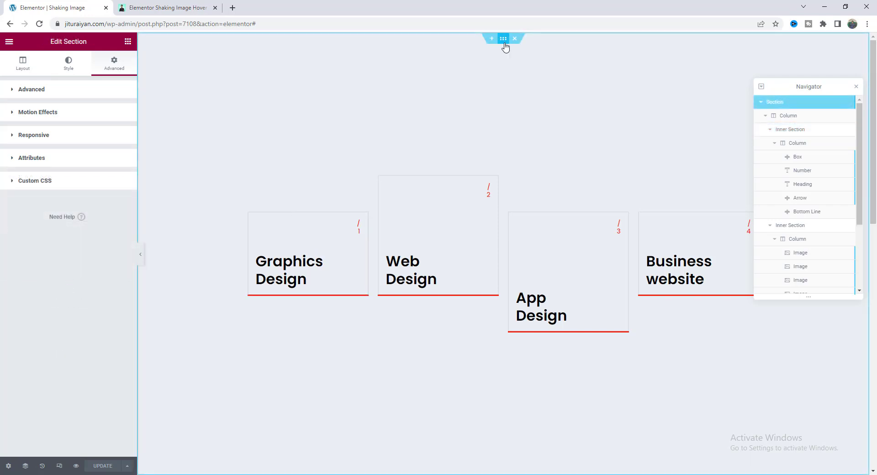
left_click(110, 187)
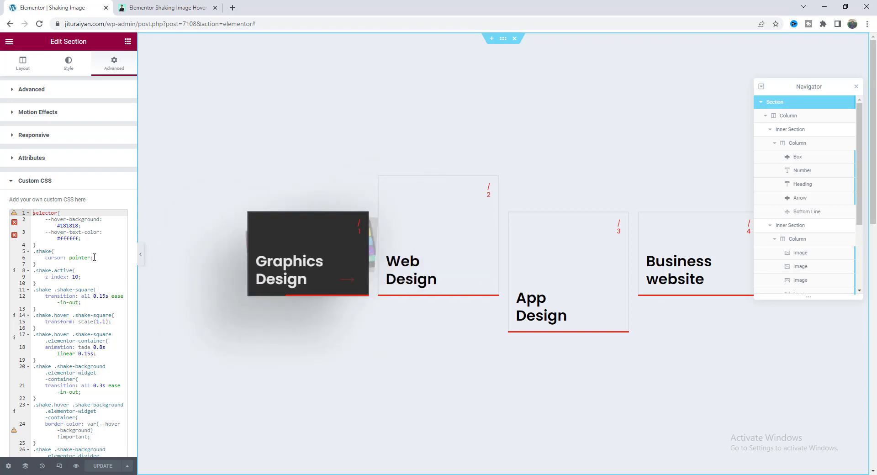
left_click_drag(33, 220, 176, 247)
left_click(108, 246)
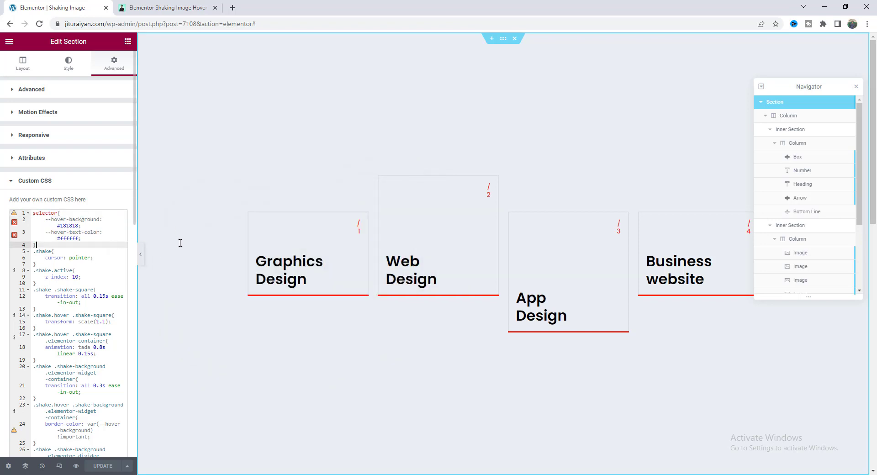
Step: Delete the light and dark template sections to empty the page
right_click(503, 42)
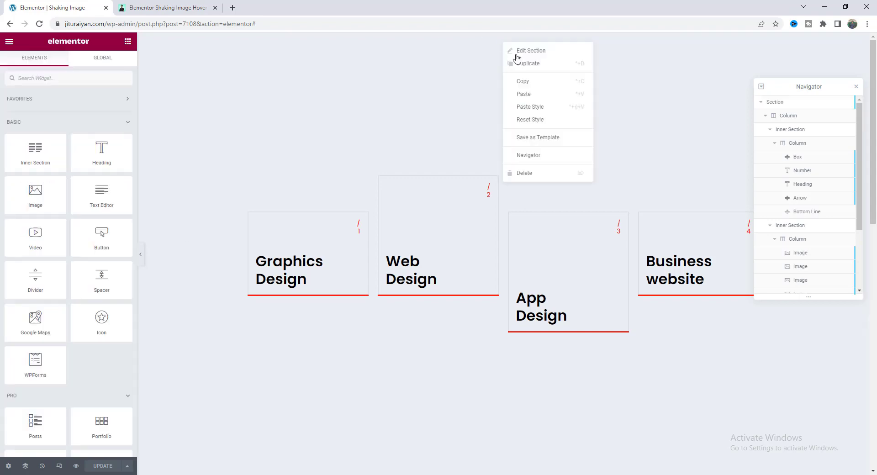
left_click(540, 174)
right_click(503, 42)
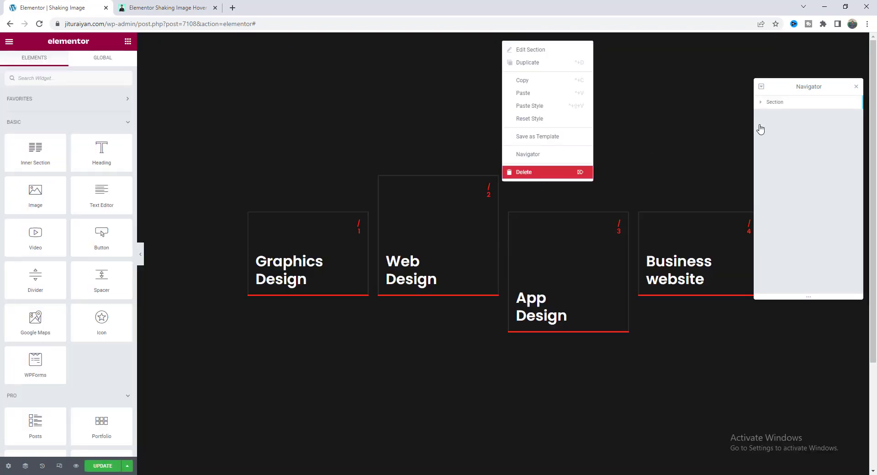
key("Delete")
Step: Add a section with four equal columns and set its padding to 380 px top and 305 px bottom
left_click(484, 110)
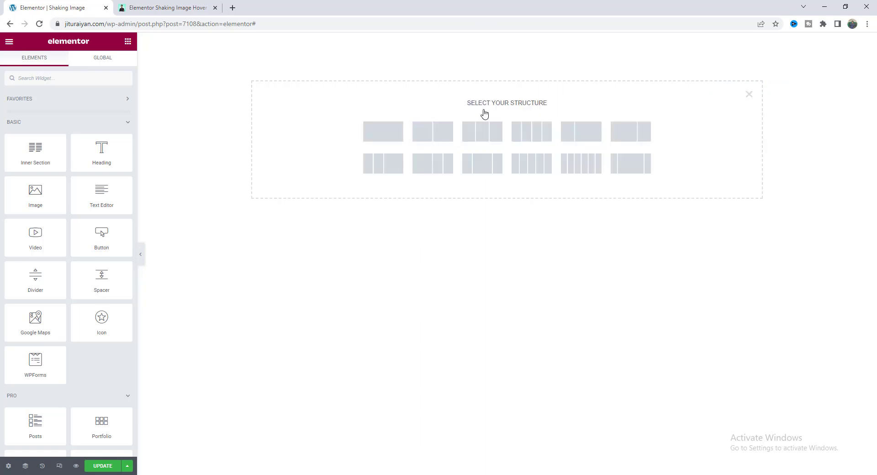
left_click(537, 136)
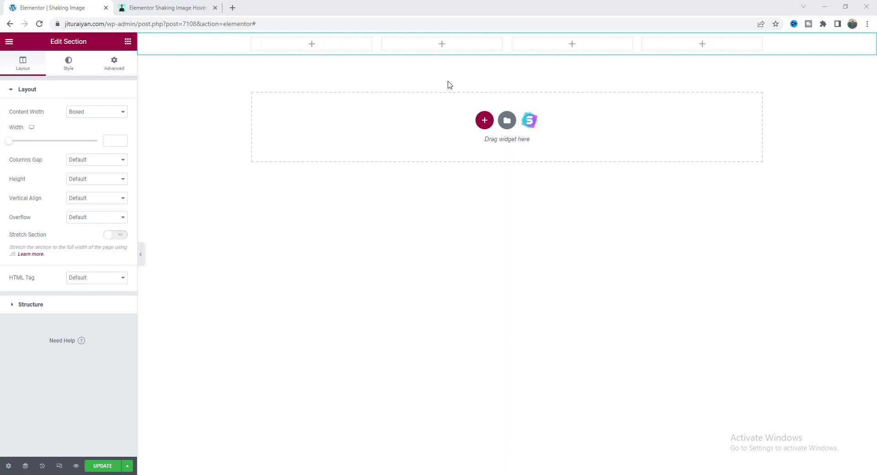
left_click(114, 66)
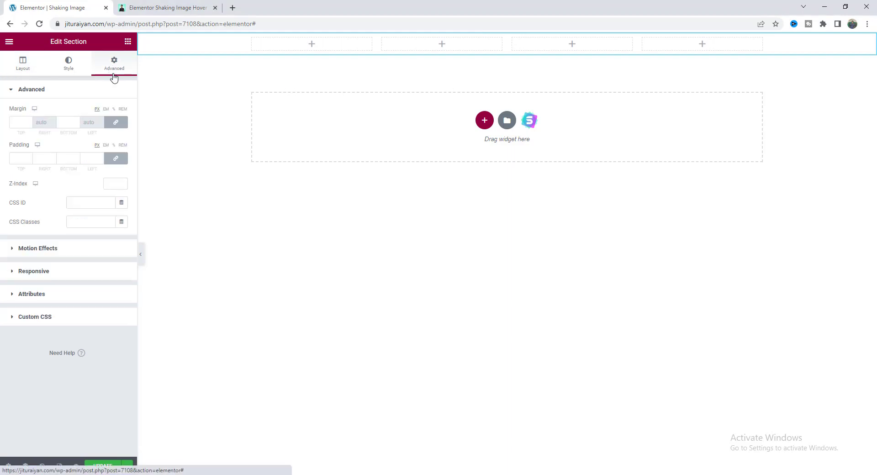
left_click(11, 158)
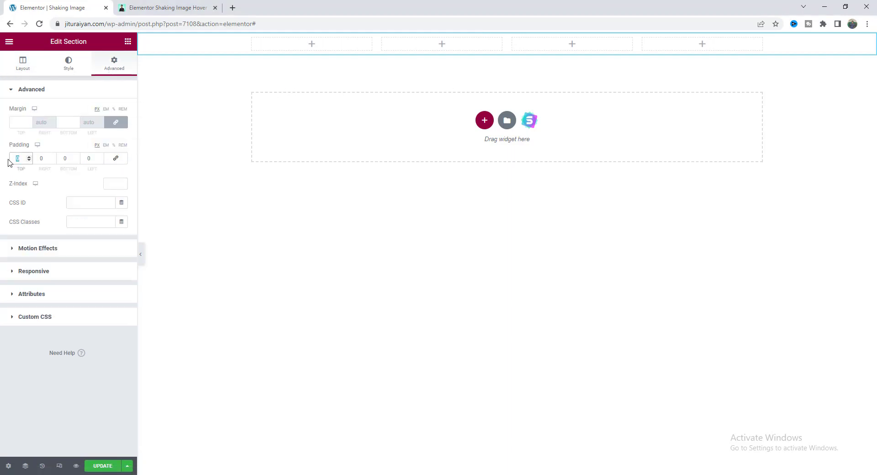
type("380")
key("Tab")
key("Tab")
type("305")
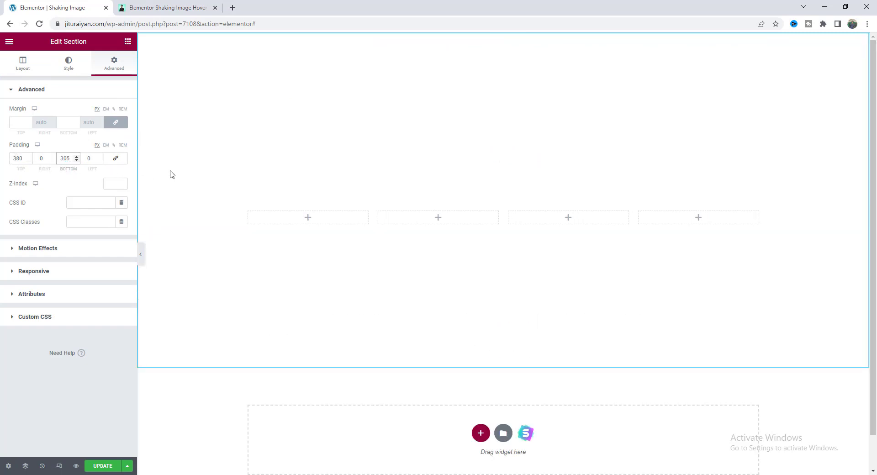
Step: Give the four-column section a classic background with the color #EBEFF2
left_click(68, 64)
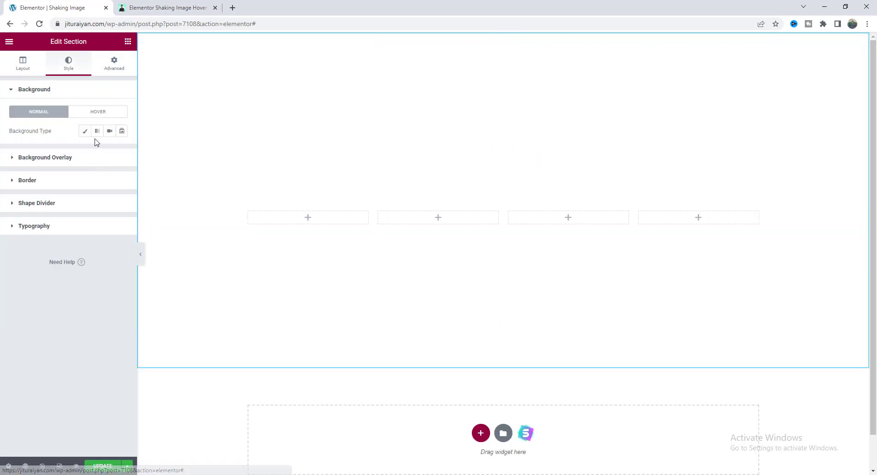
left_click(85, 131)
left_click(121, 151)
type("#EBEFF2")
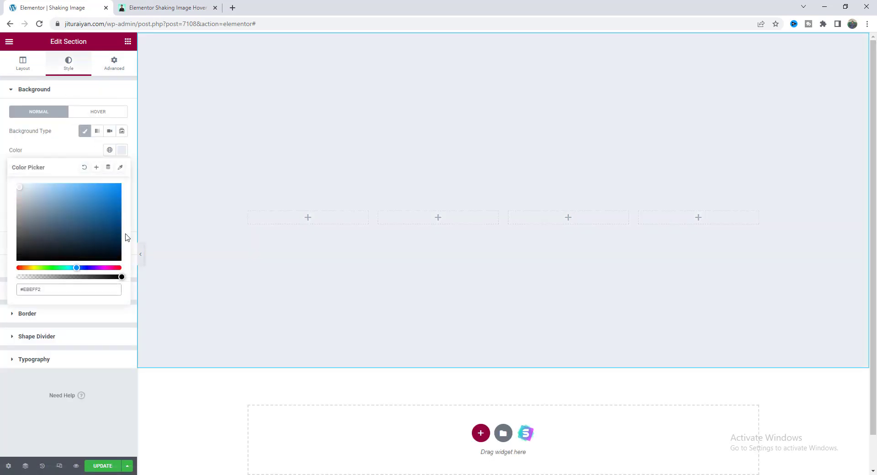
Step: Place an inner section in the first column and delete its second inner column so only one remains
left_click(306, 222)
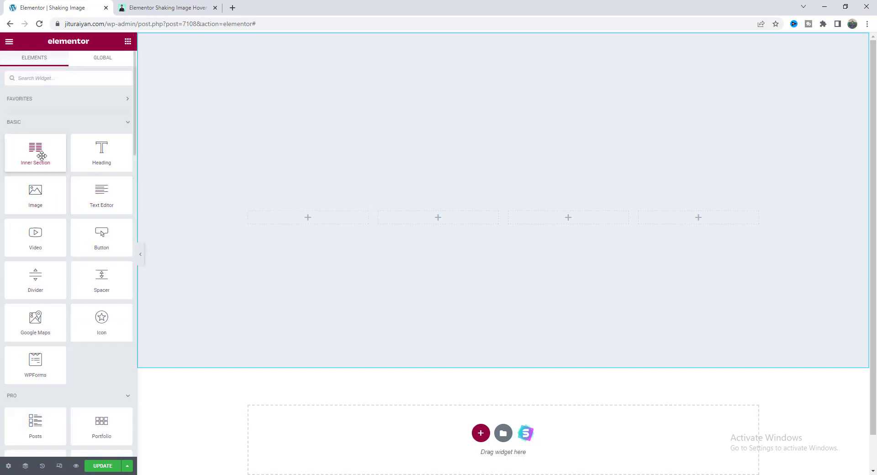
left_click_drag(35, 151, 303, 224)
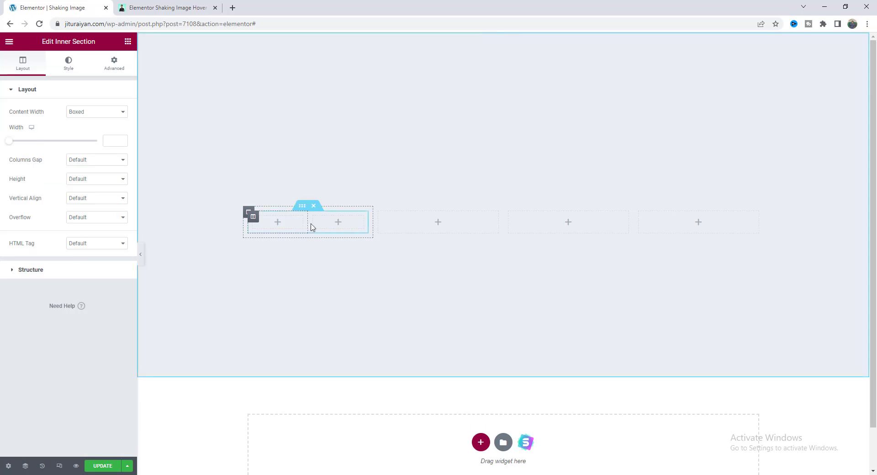
right_click(313, 219)
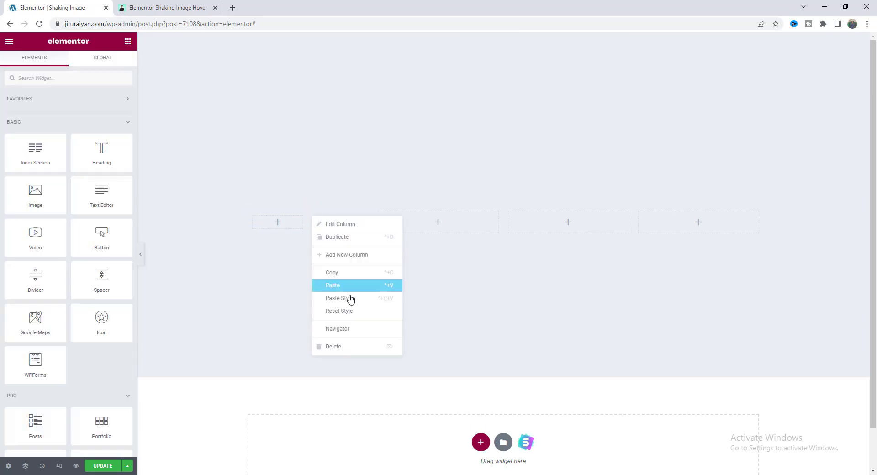
left_click(341, 348)
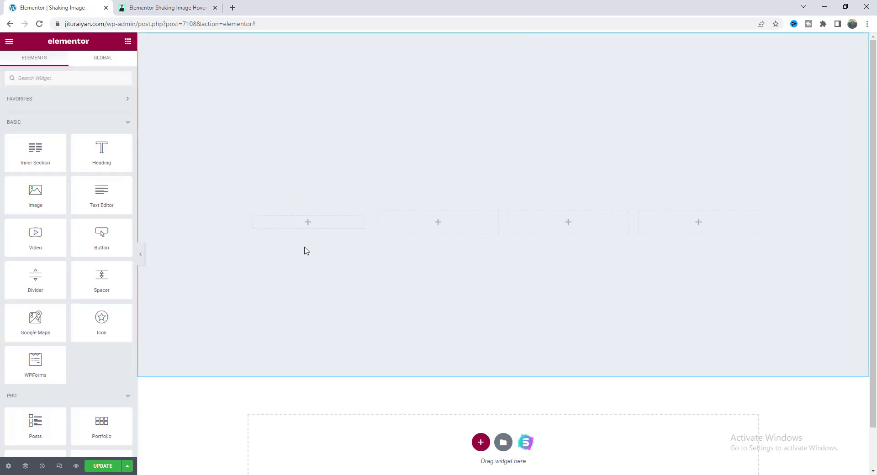
Step: Add a divider to the inner section's remaining column and set its weight to 183
mouse_move(308, 235)
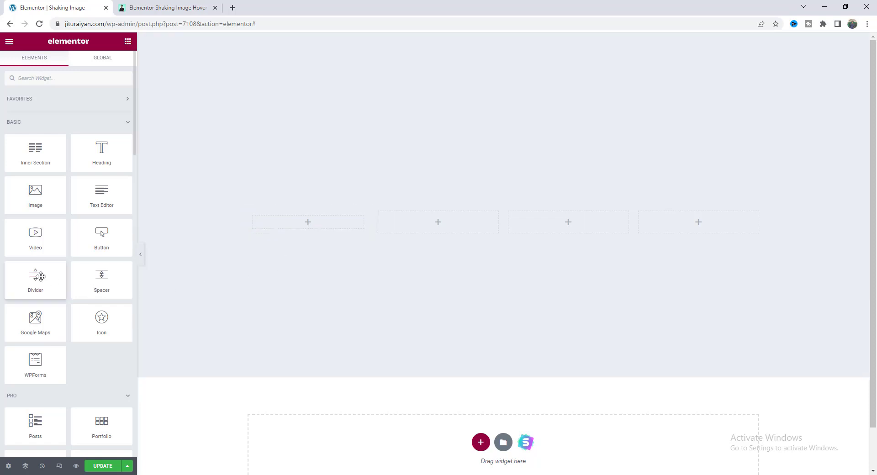
left_click_drag(42, 280, 301, 227)
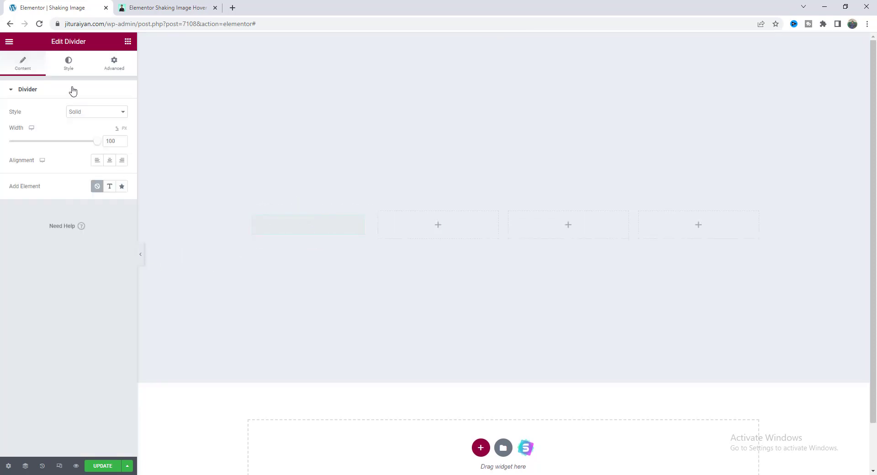
left_click(68, 64)
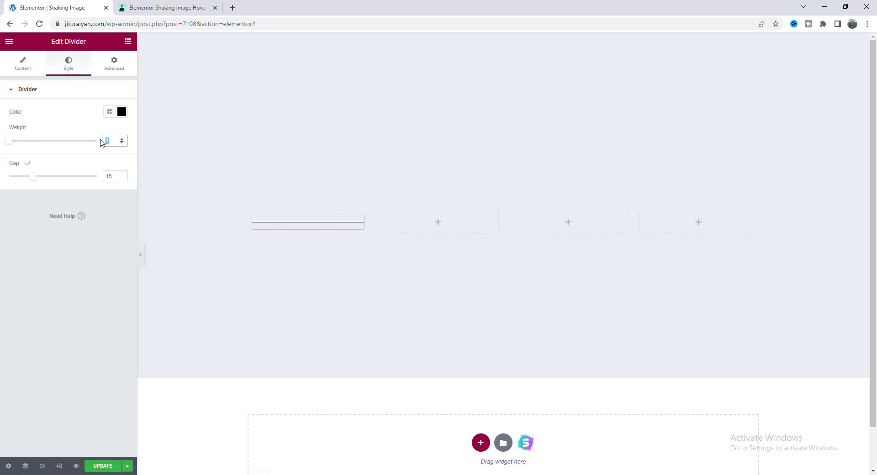
type("180")
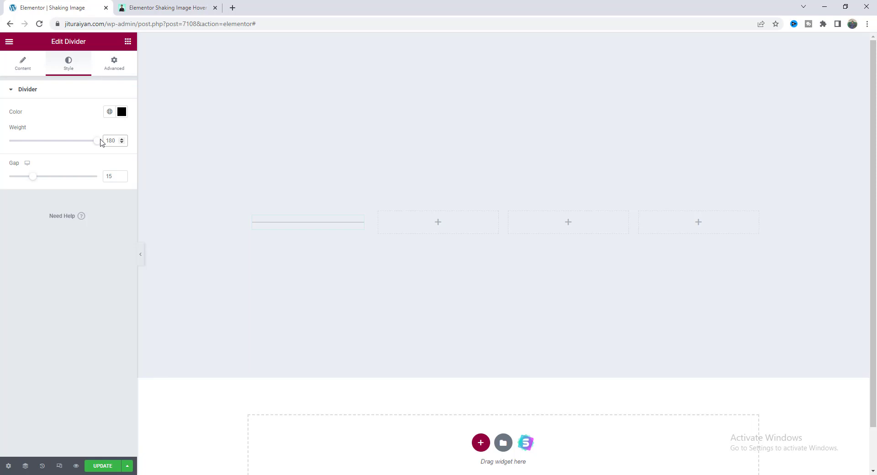
key("Up")
key("Up")
key("Up")
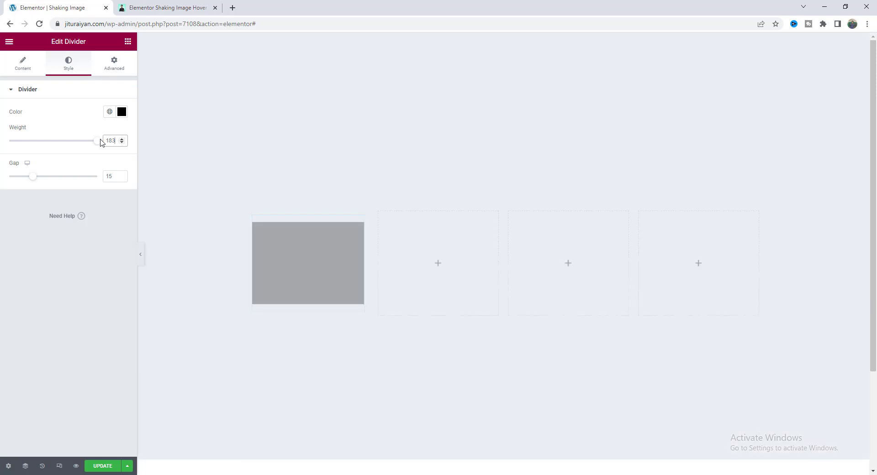
Step: Set the divider's gap to 0 and its color to #EBEFF2
double_click(116, 173)
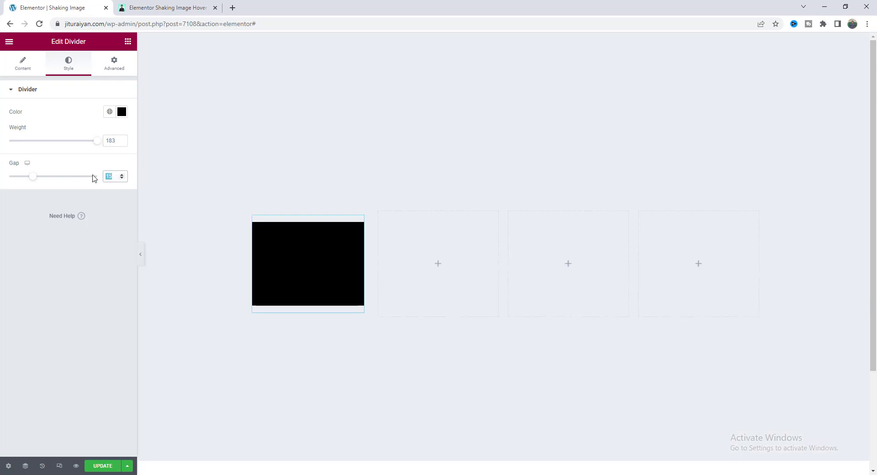
type("0")
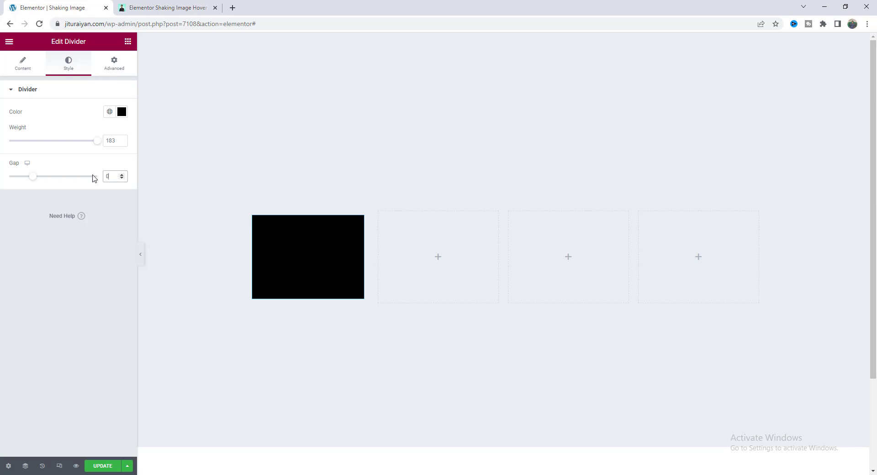
left_click(121, 112)
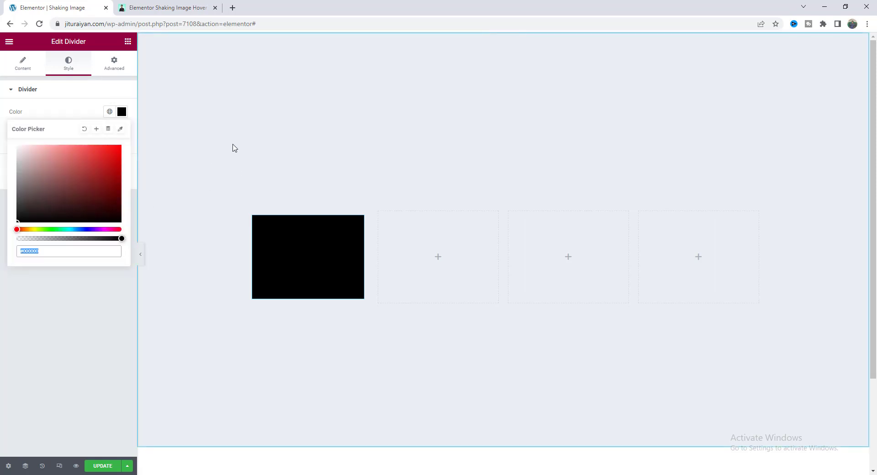
type("#EBEFF2")
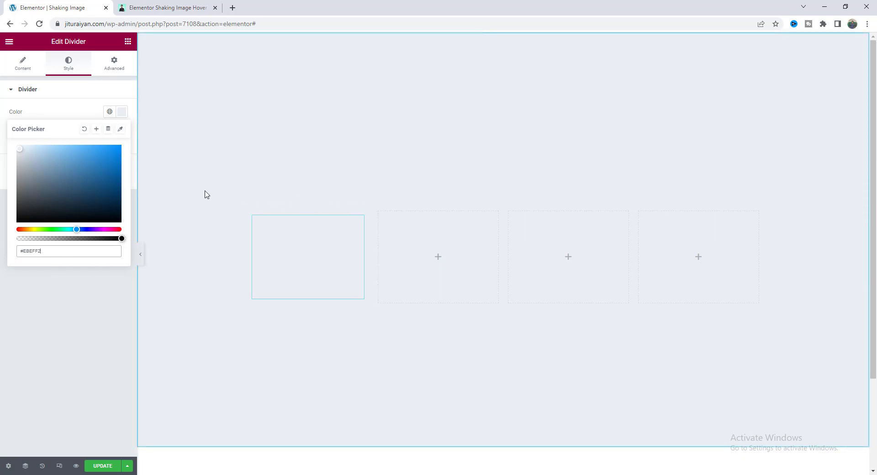
Step: Give the divider a solid border with a width of 2 px on all sides
left_click(121, 65)
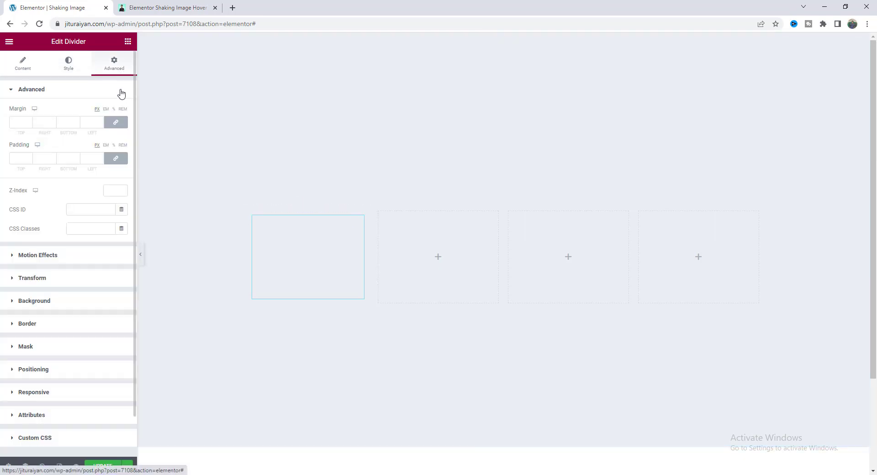
left_click(76, 322)
left_click(98, 222)
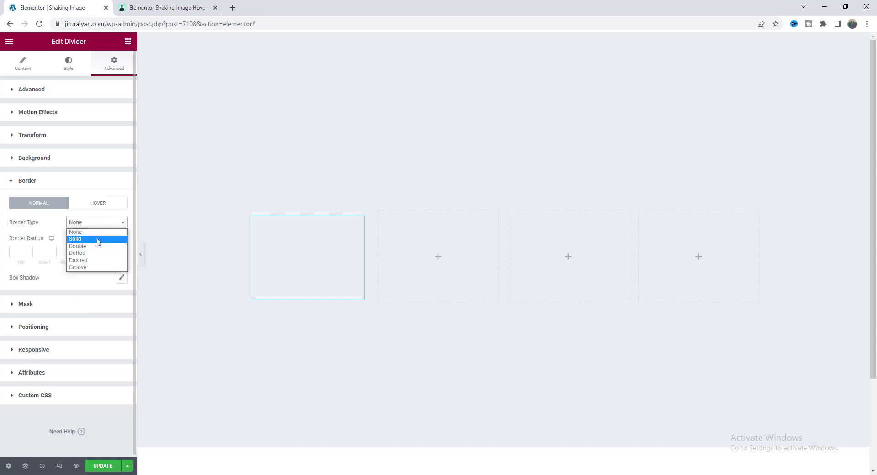
left_click(99, 239)
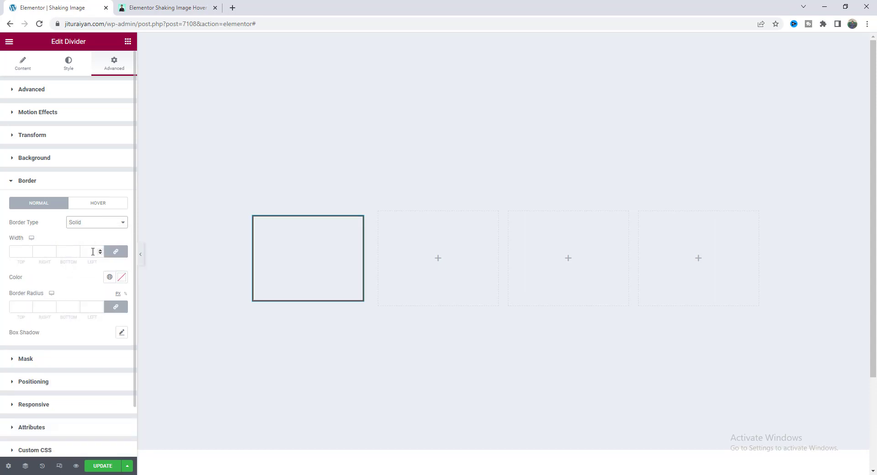
left_click(93, 252)
type("2")
Step: Set the divider's border color to #D9E2E4 and check the result with the editing panel hidden
left_click(121, 277)
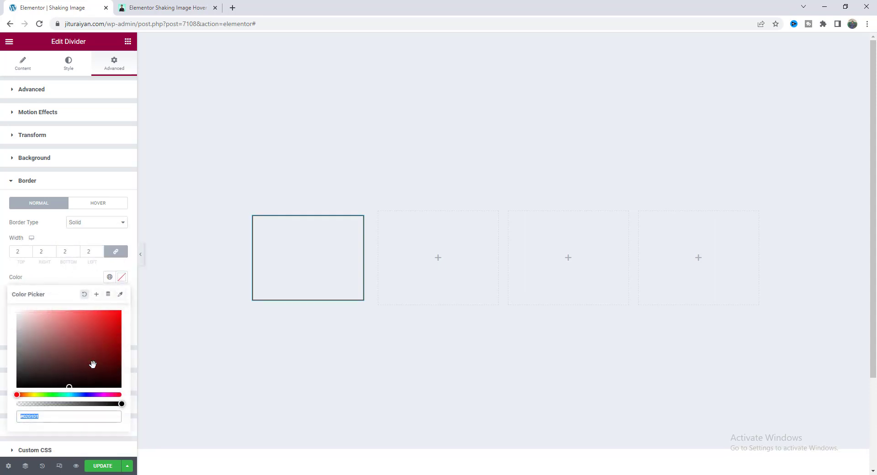
left_click_drag(22, 362, 6, 338)
key("ctrl+a")
type("#D9E2E4")
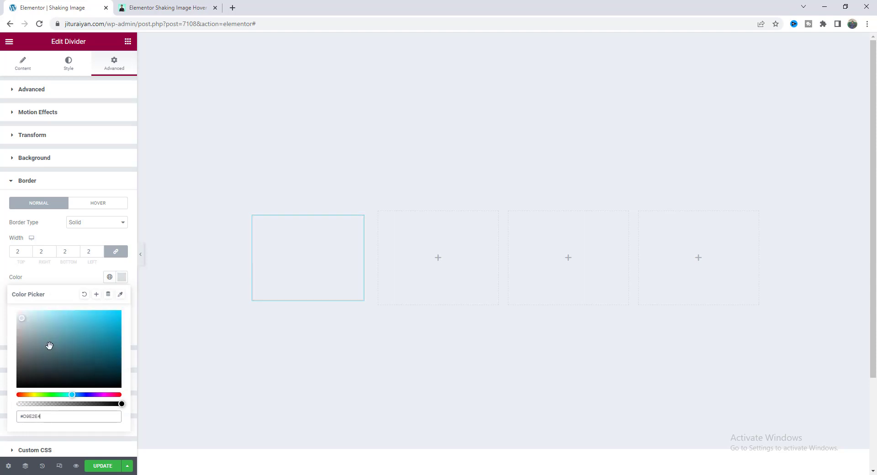
key("ctrl+a")
left_click(138, 255)
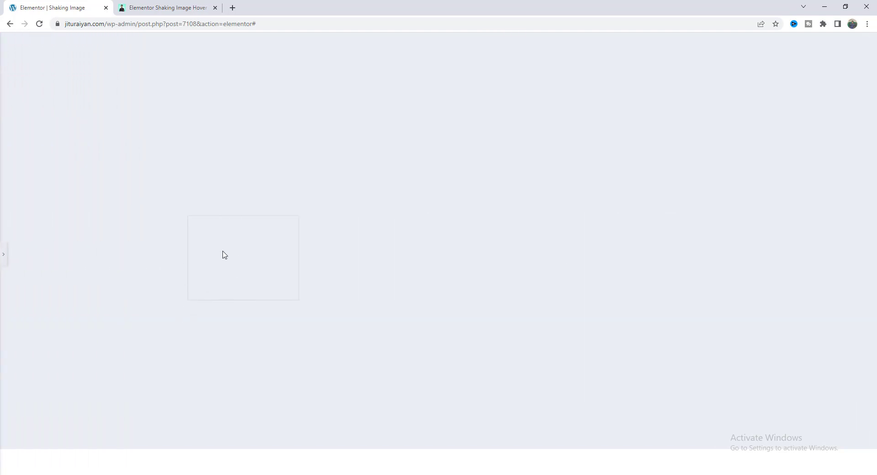
left_click(3, 254)
Step: Unlink the divider's border widths and set the bottom width to 0
left_click(116, 252)
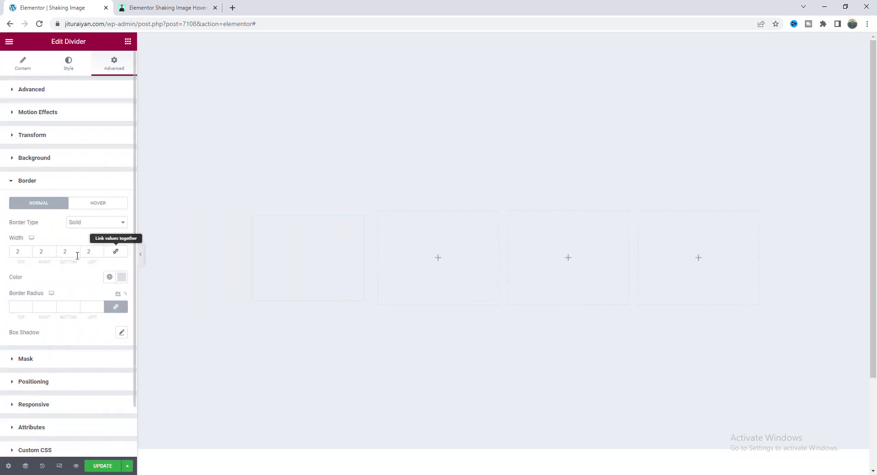
double_click(62, 251)
type("0")
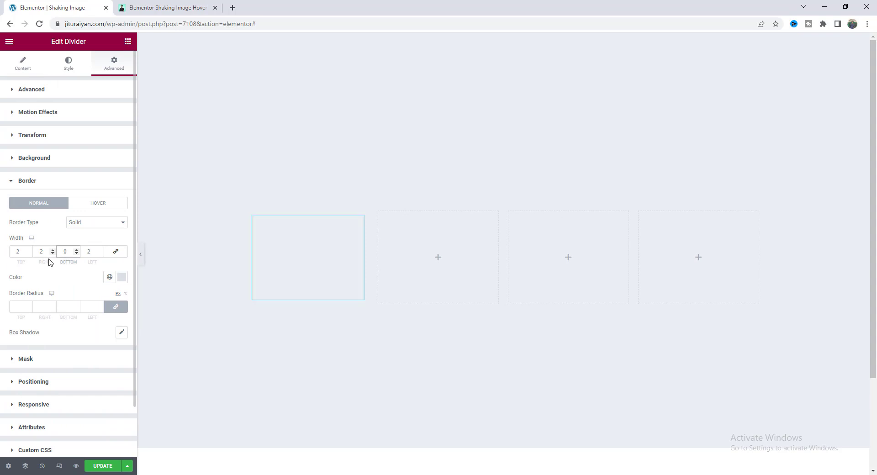
Step: Give the divider a box shadow colored rgba(0, 0, 0, 0.2) with horizontal -80, vertical 80 and blur 80
left_click(122, 333)
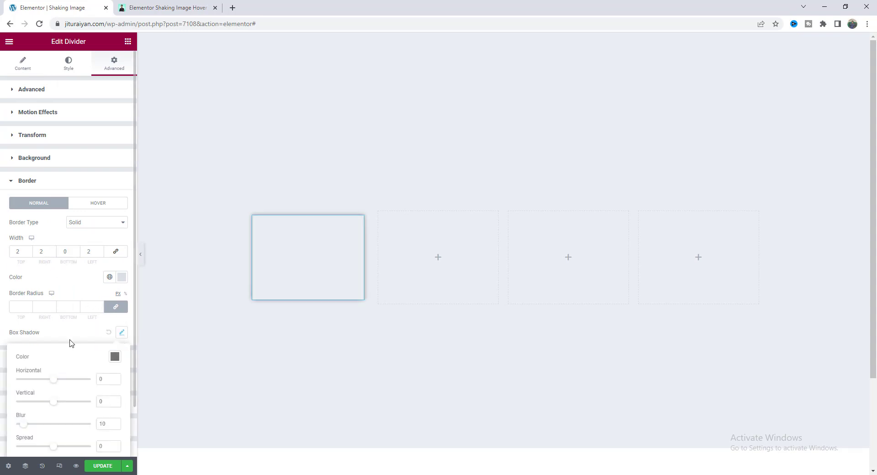
scroll(71, 344, "down", 1)
left_click(114, 299)
left_click_drag(118, 427, 95, 428)
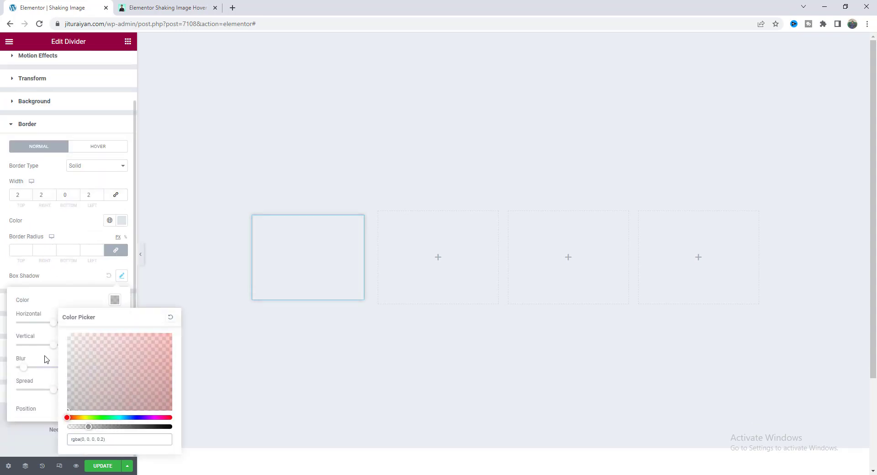
left_click_drag(53, 322, 23, 322)
left_click(118, 344)
type("80")
key("Tab")
type("80")
left_click(87, 282)
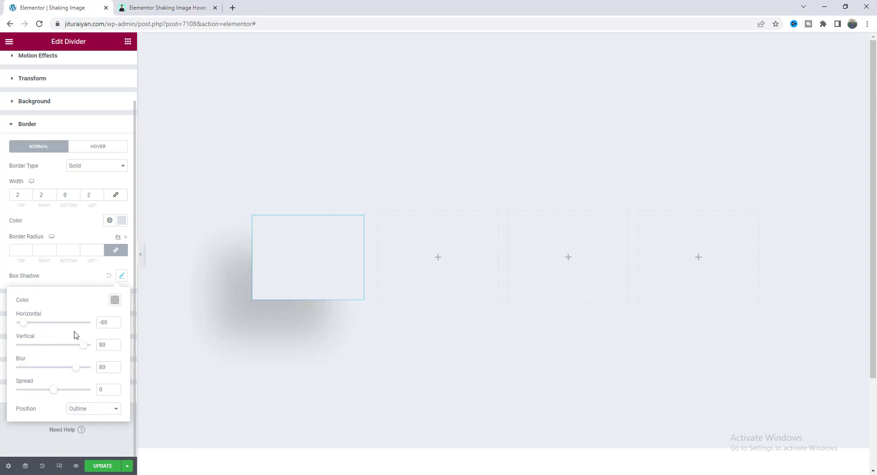
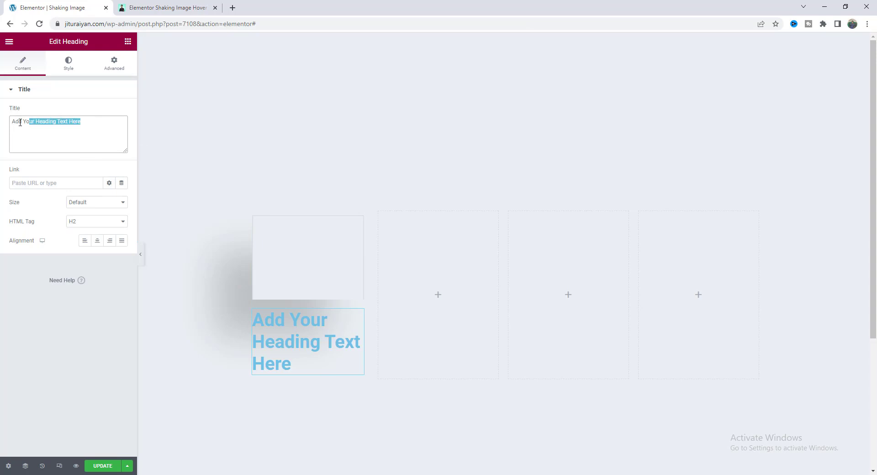
Step: Set the text of the heading under the divider to "Graphics Design" with a line break between the two words
type("Graphics Design")
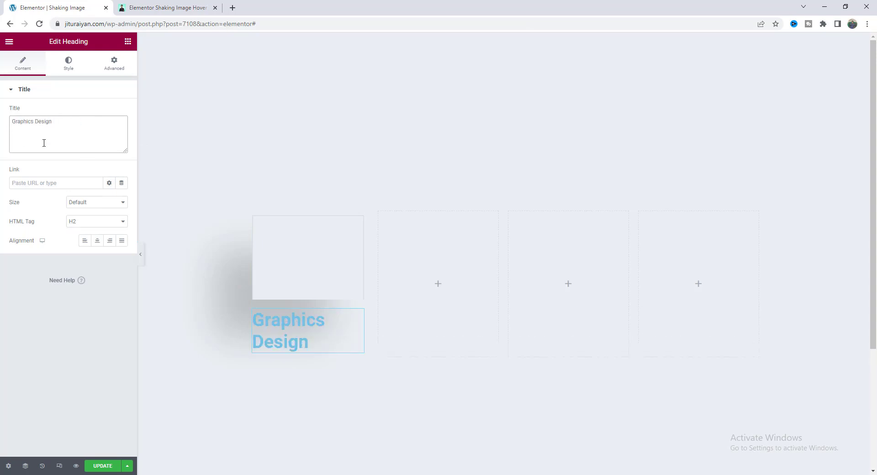
left_click(333, 323)
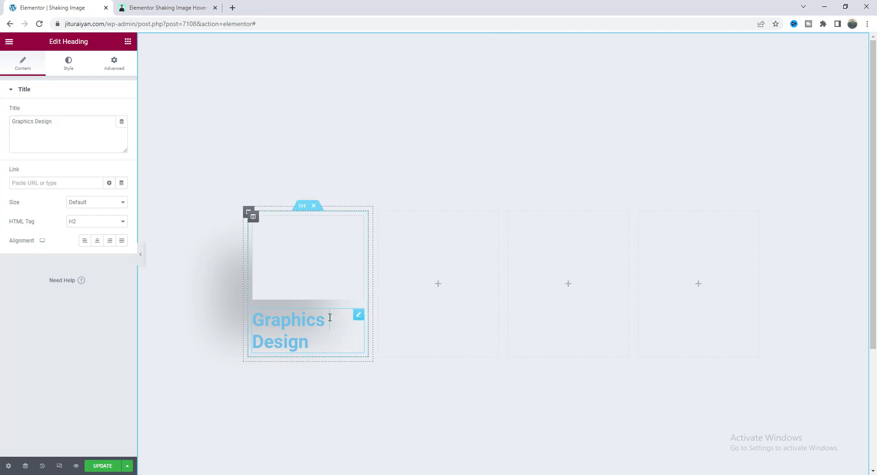
key("Return")
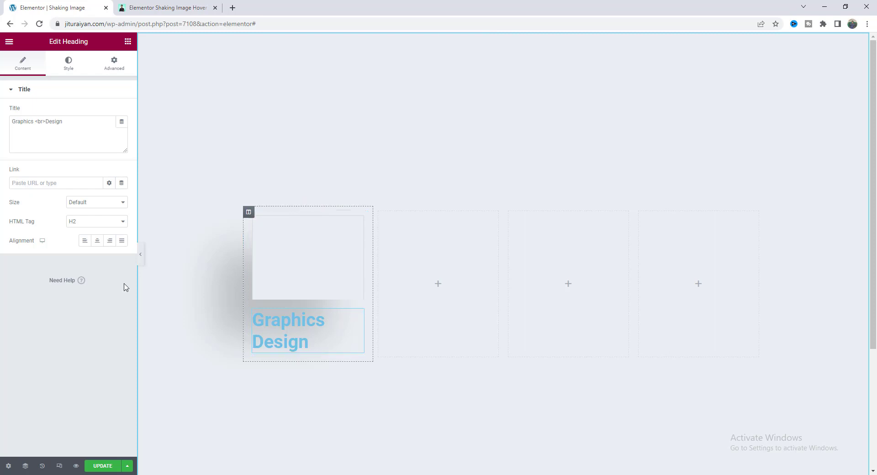
left_click_drag(35, 123, 45, 123)
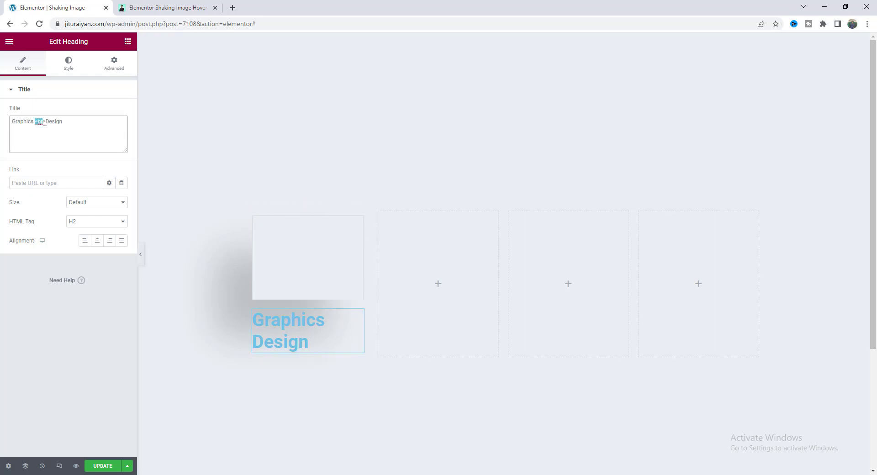
left_click(46, 122)
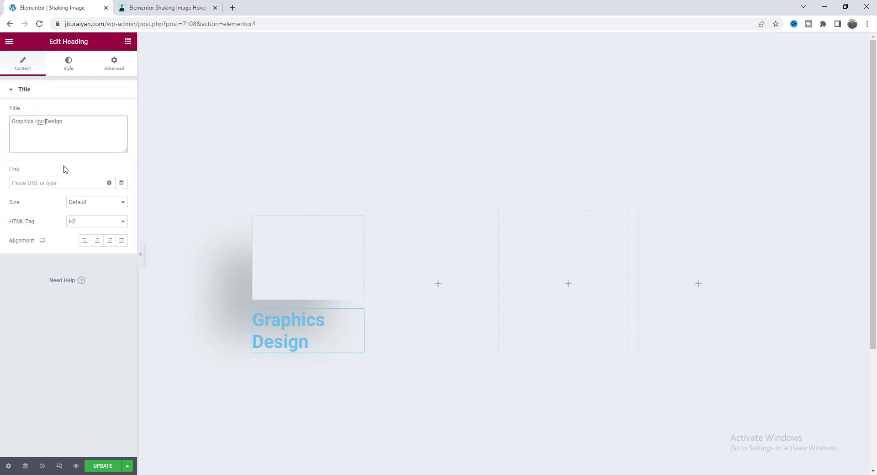
Step: Change the text color of the "Graphics Design" heading to black
left_click(67, 64)
left_click(121, 111)
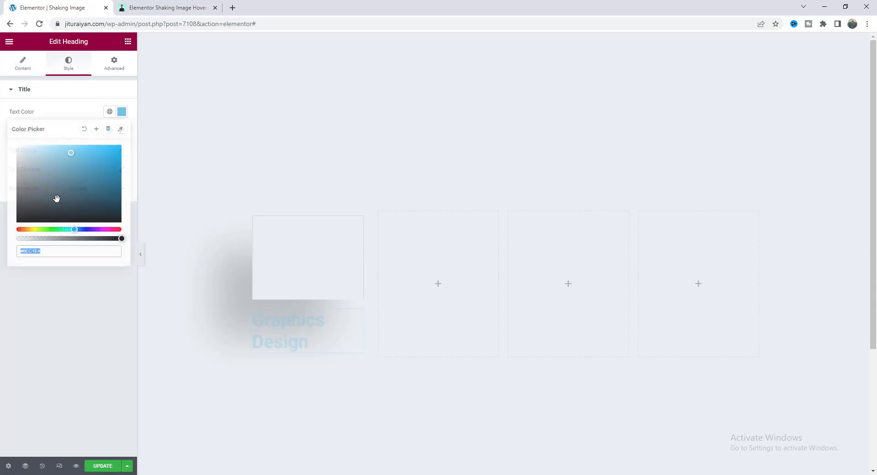
left_click(49, 200)
left_click_drag(8, 219, 2, 211)
left_click(60, 116)
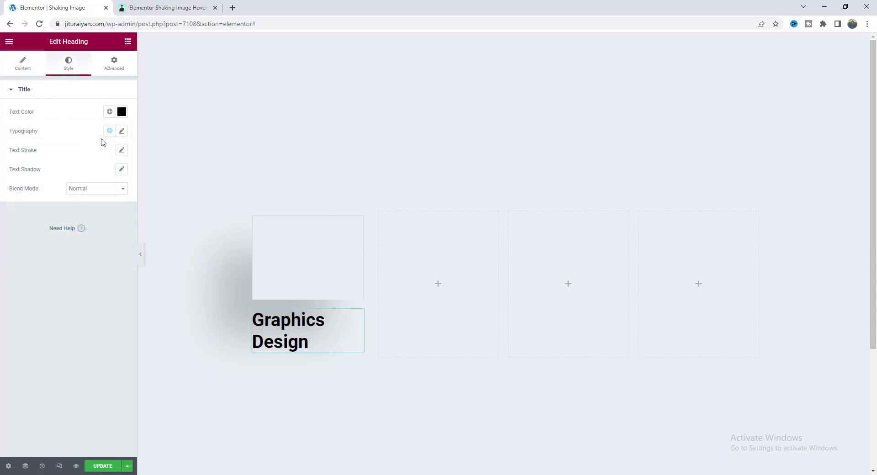
Step: Set the "Graphics Design" heading's typography to the Poppins font family at a size of 32 px
left_click(121, 131)
left_click(109, 175)
type("popp")
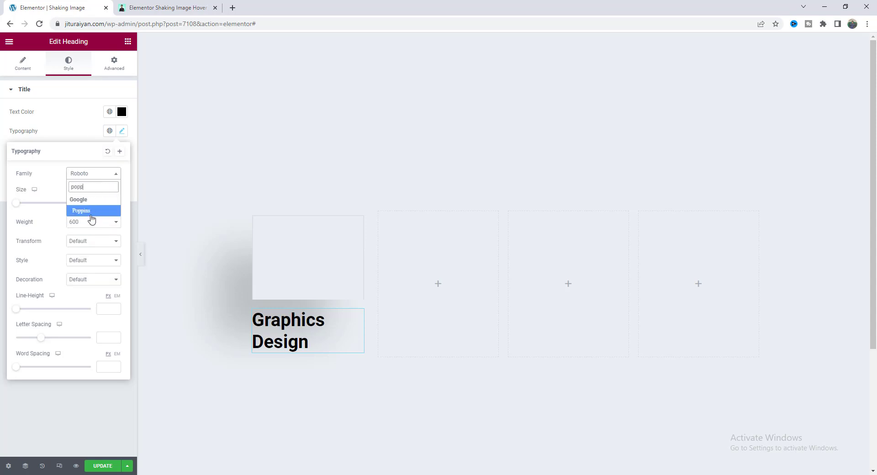
left_click(90, 214)
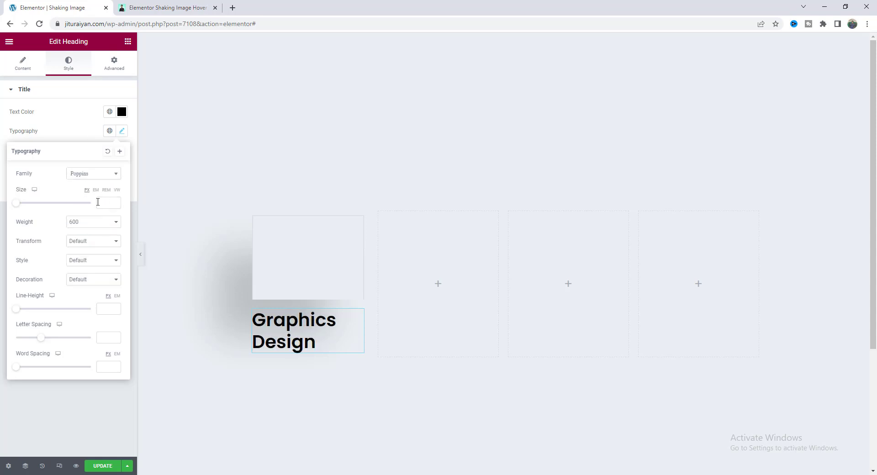
left_click(101, 202)
type("32")
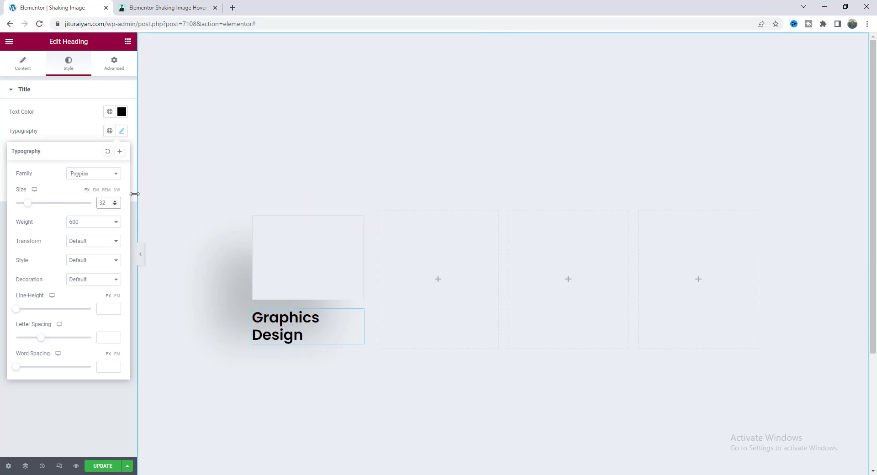
Step: Set the "Graphics Design" heading's position to Absolute with its vertical orientation at the bottom
left_click(115, 63)
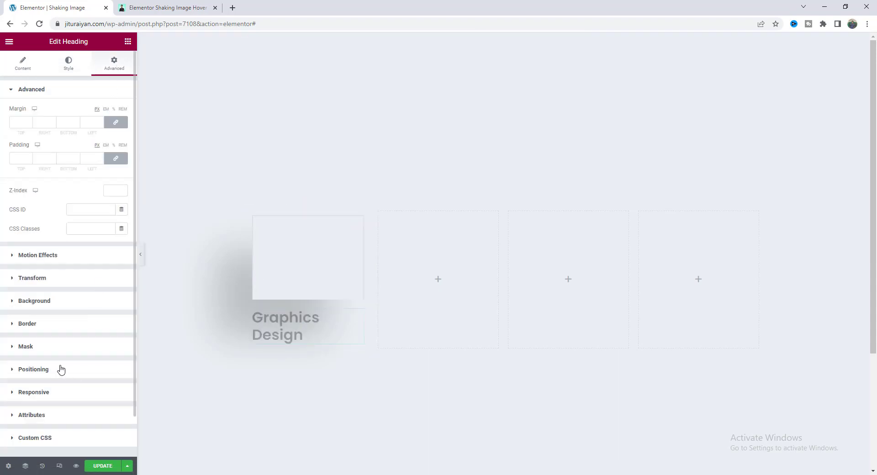
left_click(61, 369)
left_click(98, 269)
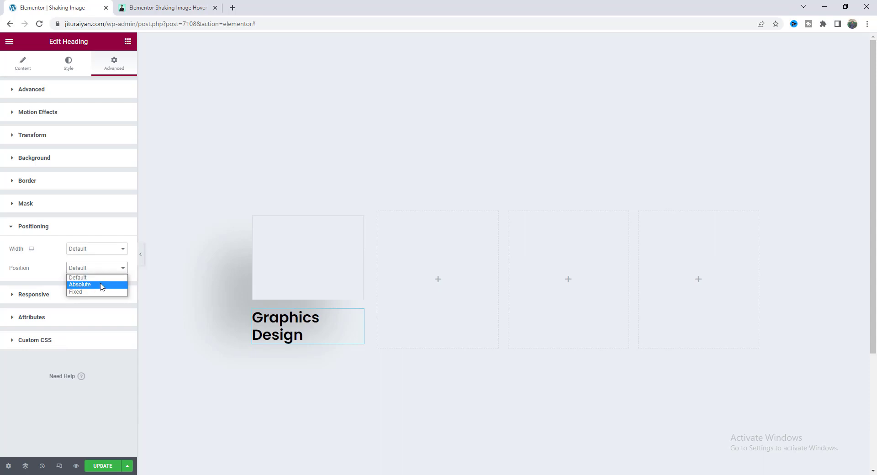
left_click(101, 285)
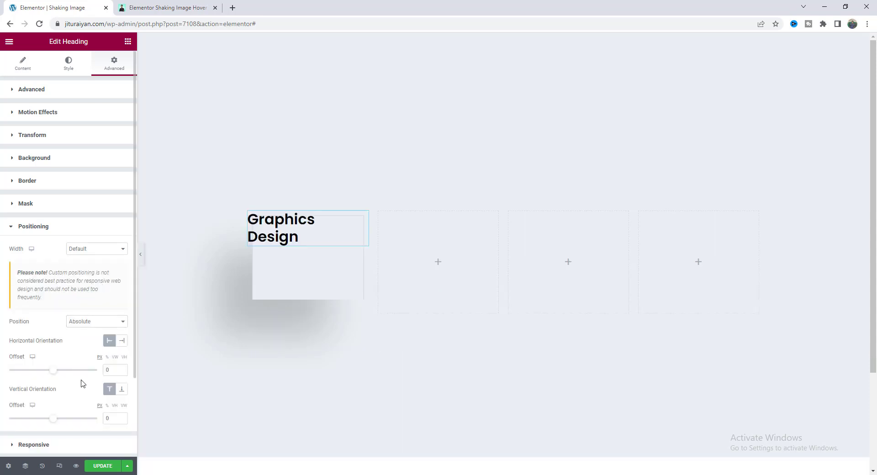
left_click(122, 389)
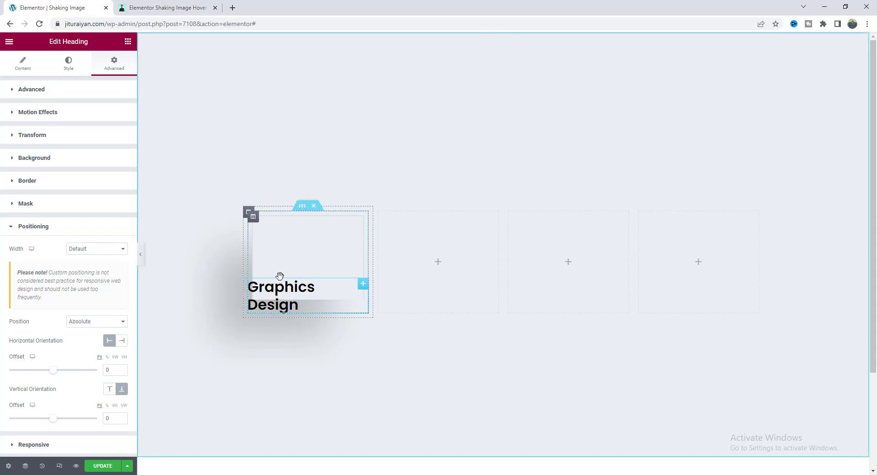
Step: Set the columns gap of the first card's inner section to No Gap
left_click(302, 208)
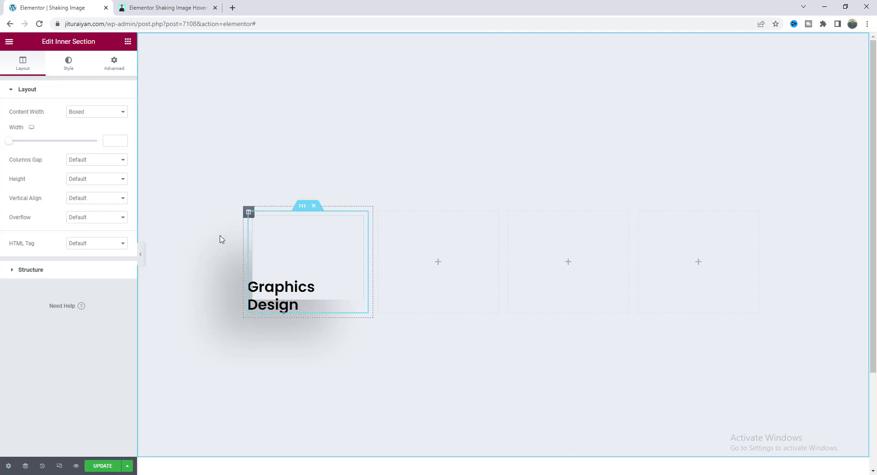
left_click(104, 160)
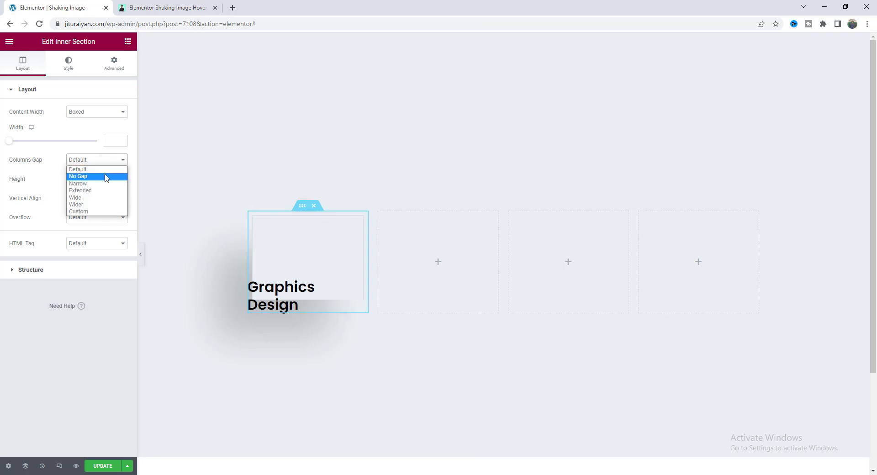
left_click(107, 176)
Step: Set the widgets space of the first card's inner column to 0 px
mouse_move(278, 278)
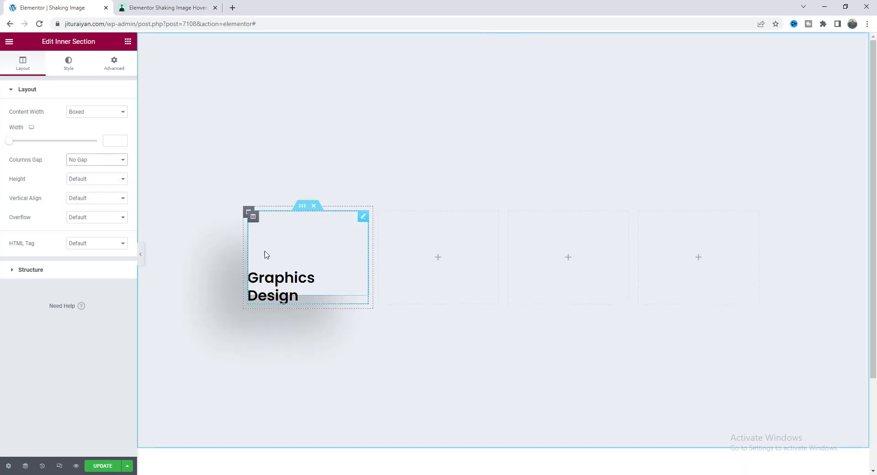
left_click(253, 220)
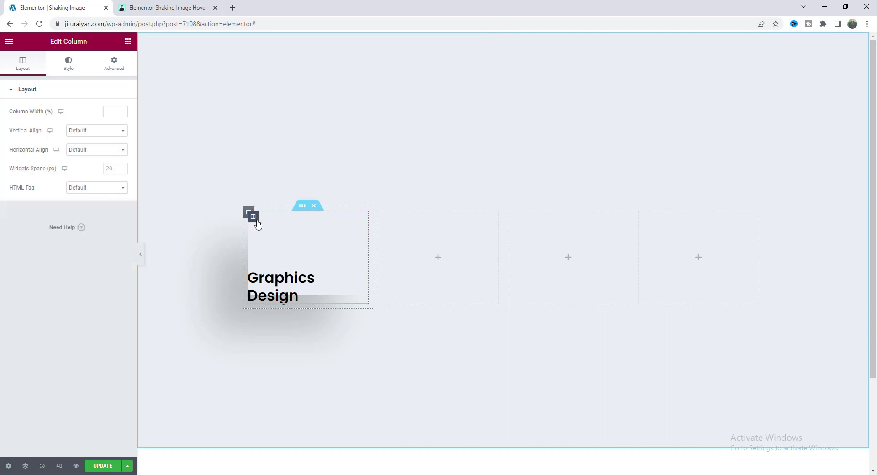
left_click(111, 171)
type("0")
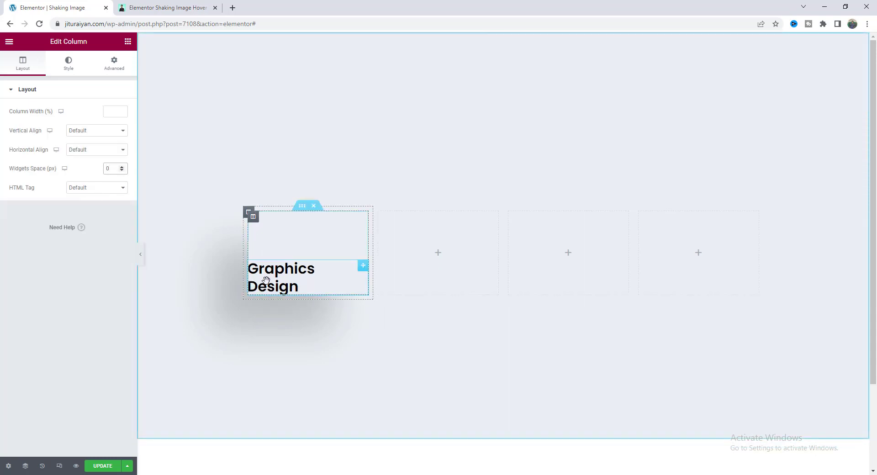
Step: Give the "Graphics Design" heading a padding of 18 px on all sides
left_click(362, 268)
left_click(88, 158)
type("18")
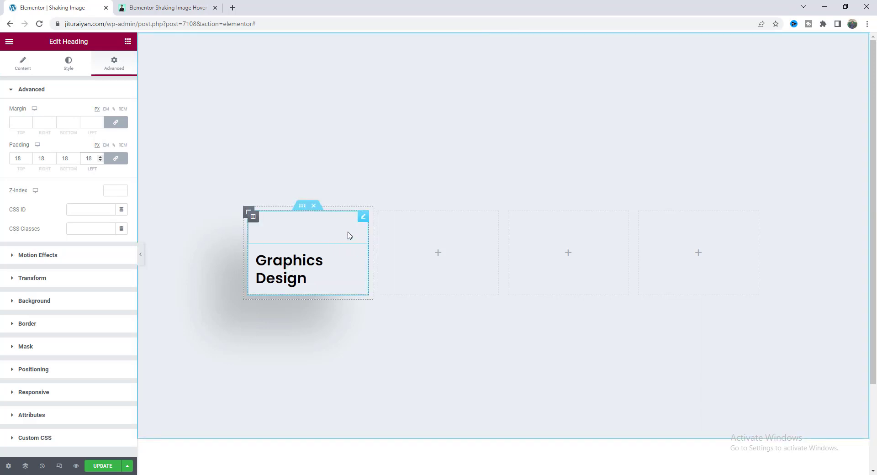
Step: Duplicate the "Graphics Design" heading within the first card
right_click(294, 270)
right_click(285, 261)
right_click(284, 260)
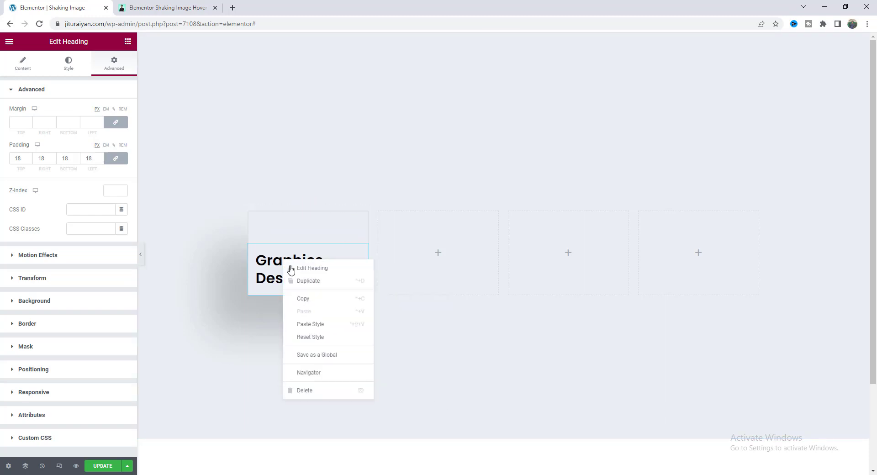
left_click(297, 290)
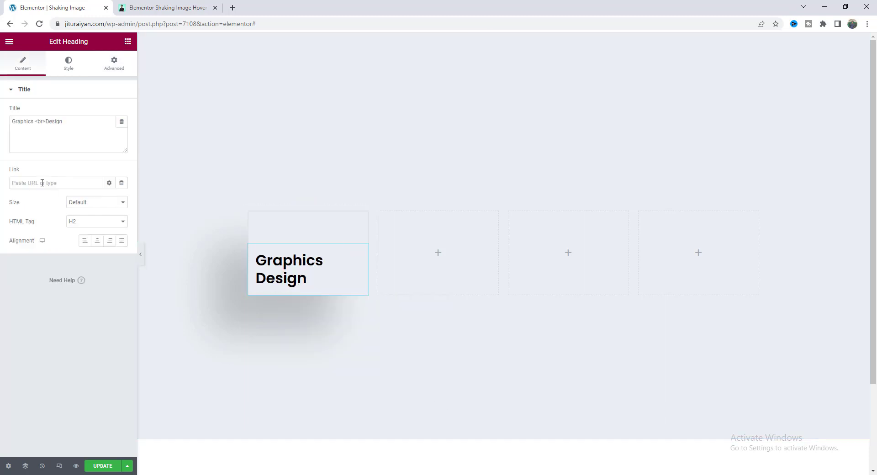
Step: Change the duplicated heading's text to "/ <br>1" and align it right
left_click_drag(32, 122, 23, 126)
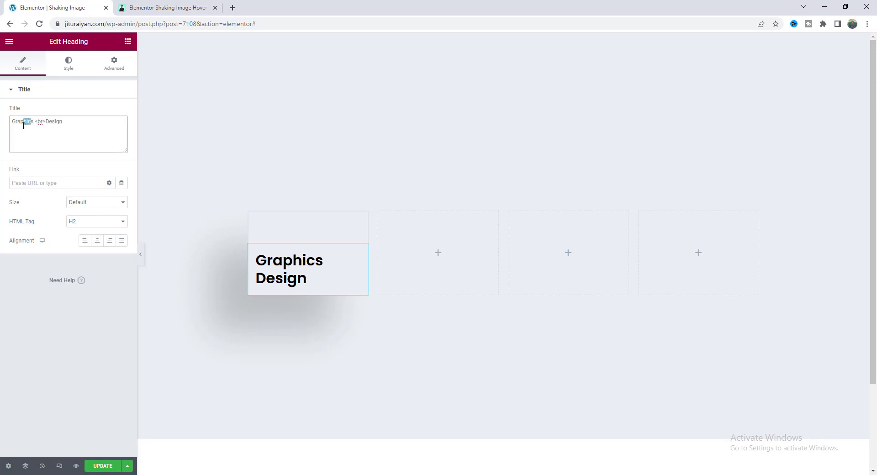
type("/ <br>1")
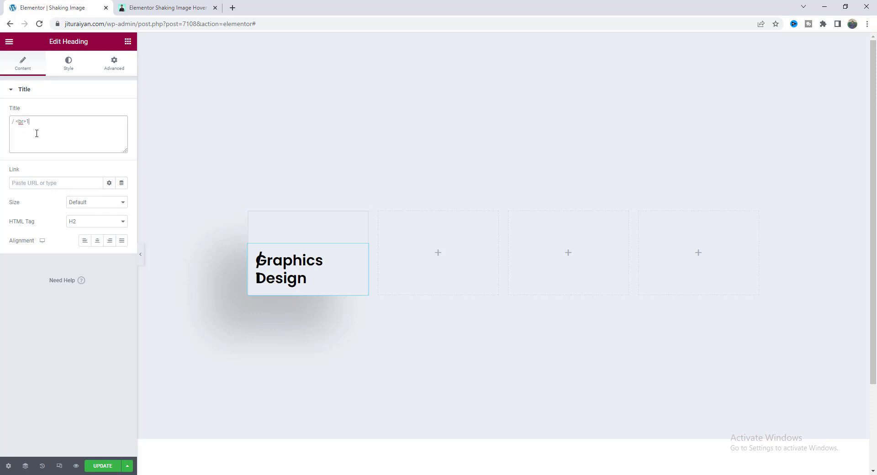
left_click(110, 242)
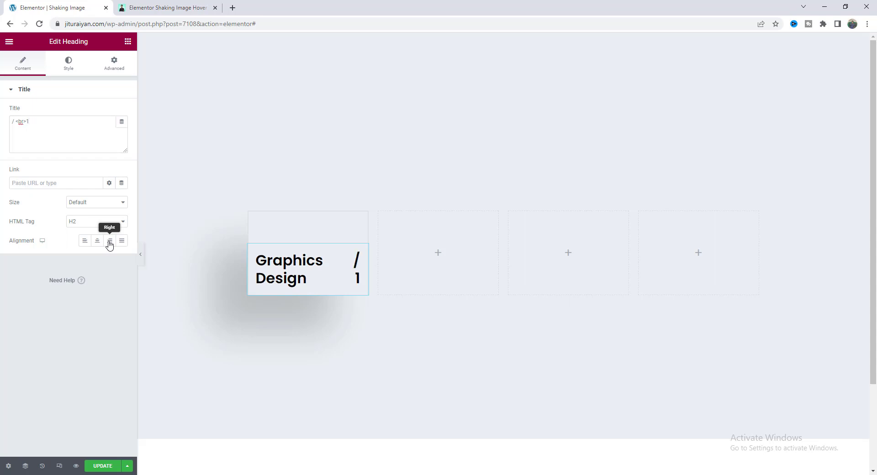
Step: Style the "/ 1" heading with a 14 px font size, weight 500 and text color #FE2615
left_click(68, 72)
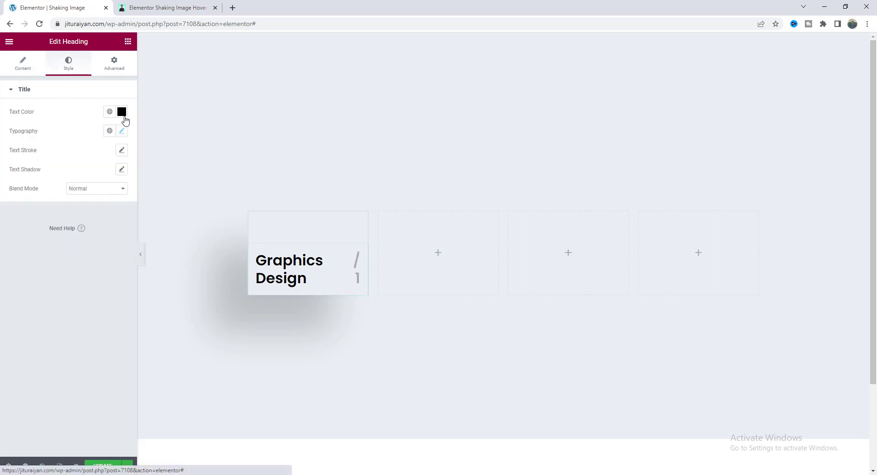
left_click(121, 131)
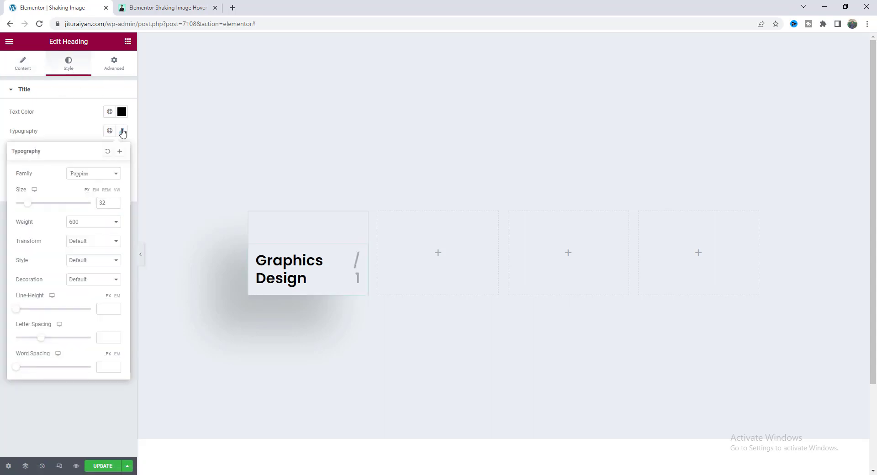
double_click(97, 205)
type("14")
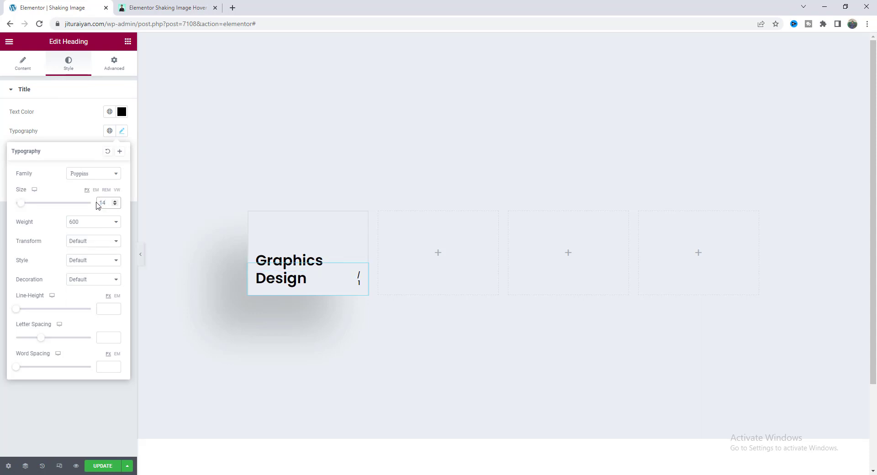
left_click(101, 224)
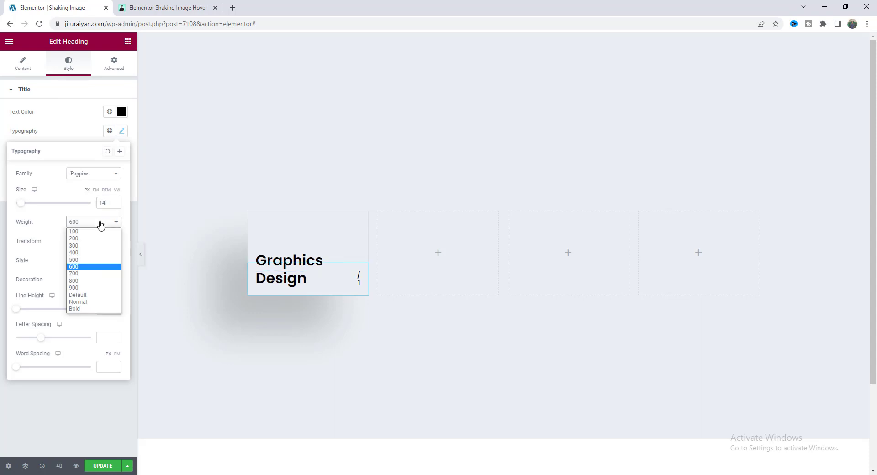
left_click(104, 263)
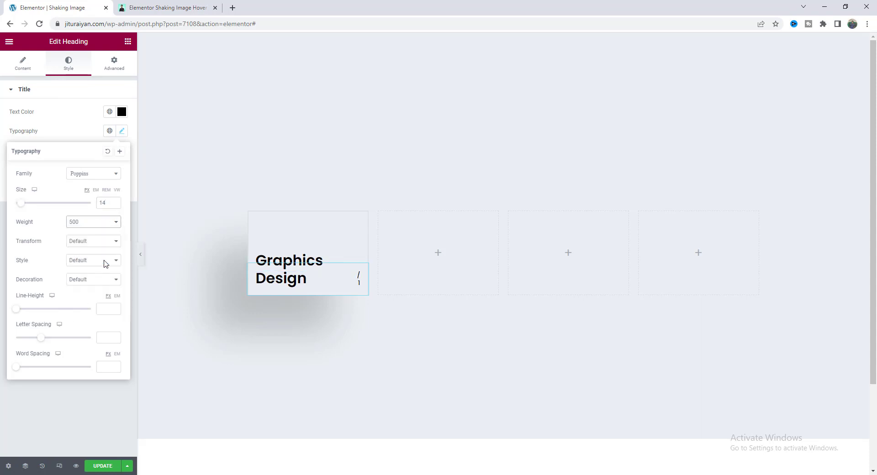
left_click(120, 112)
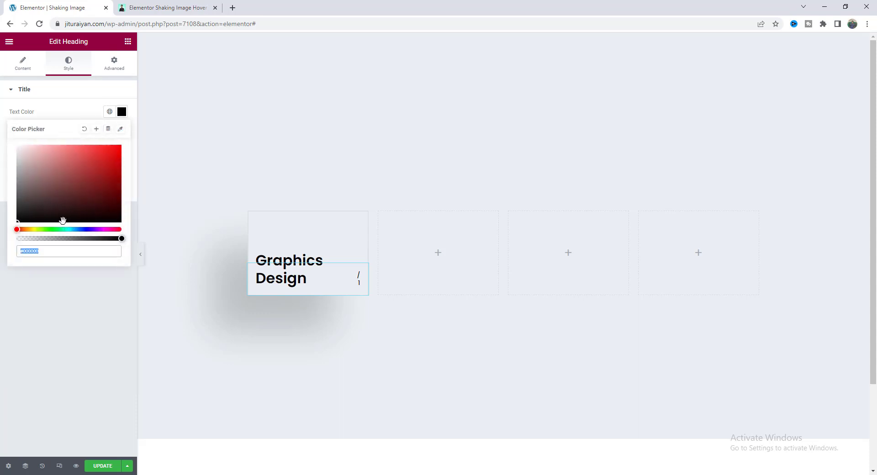
type("#FE2615")
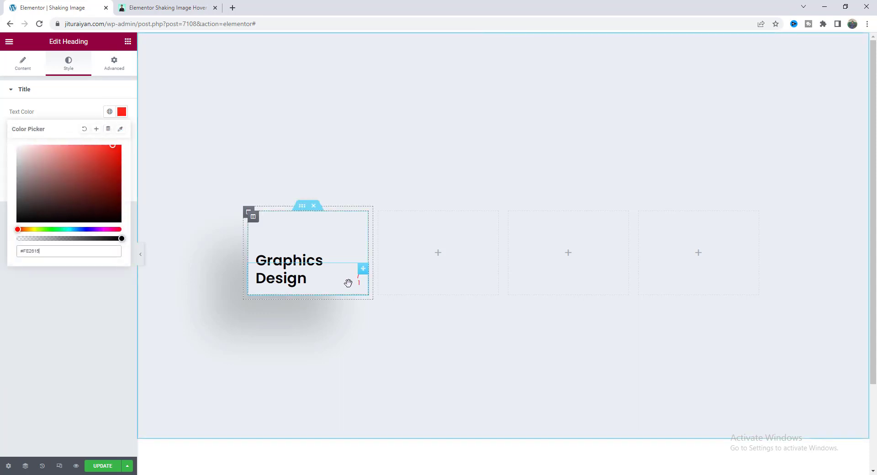
Step: Anchor the absolutely positioned "/ 1" heading to the top right corner of the card
left_click(114, 64)
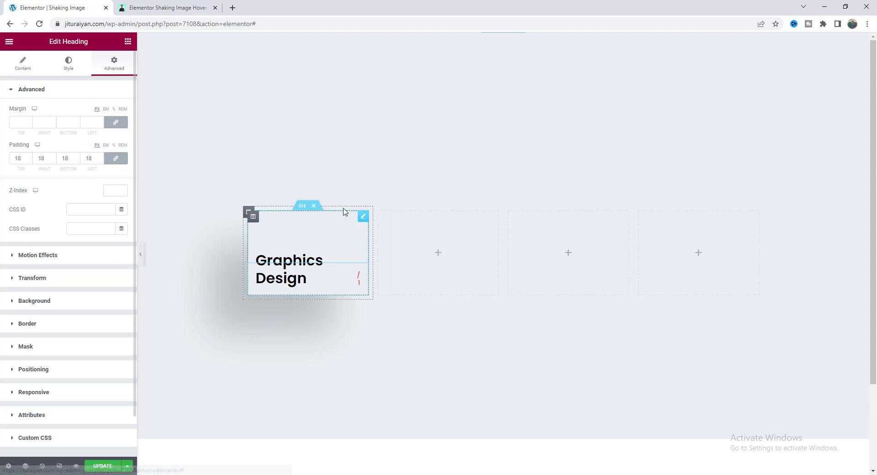
left_click(51, 372)
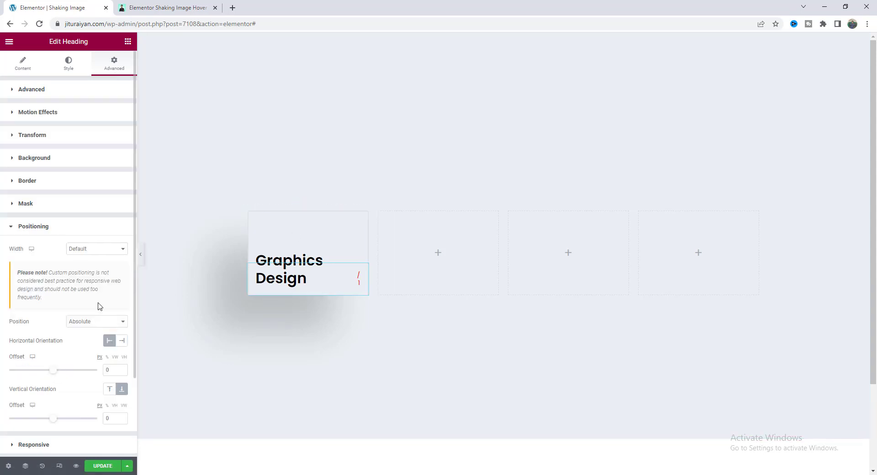
left_click(122, 340)
left_click(109, 389)
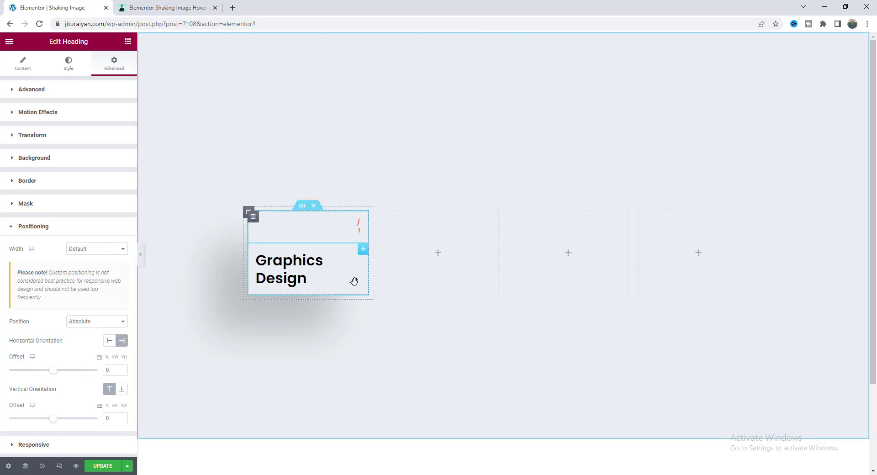
Step: Add a second Divider widget to the first card and move it below both headings in the column's structure
left_click(127, 42)
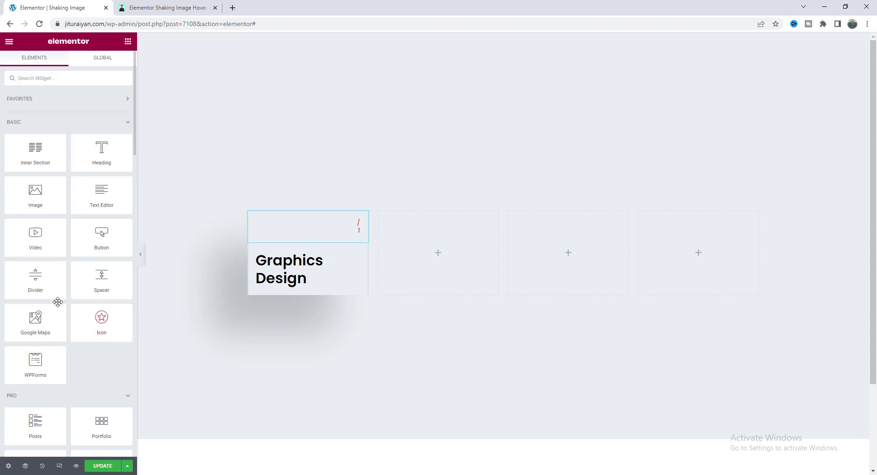
left_click_drag(35, 278, 302, 286)
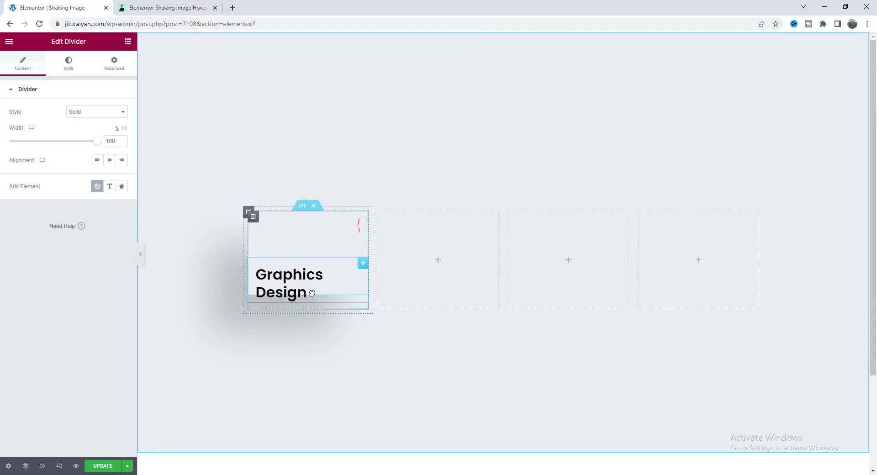
right_click(312, 293)
left_click(348, 405)
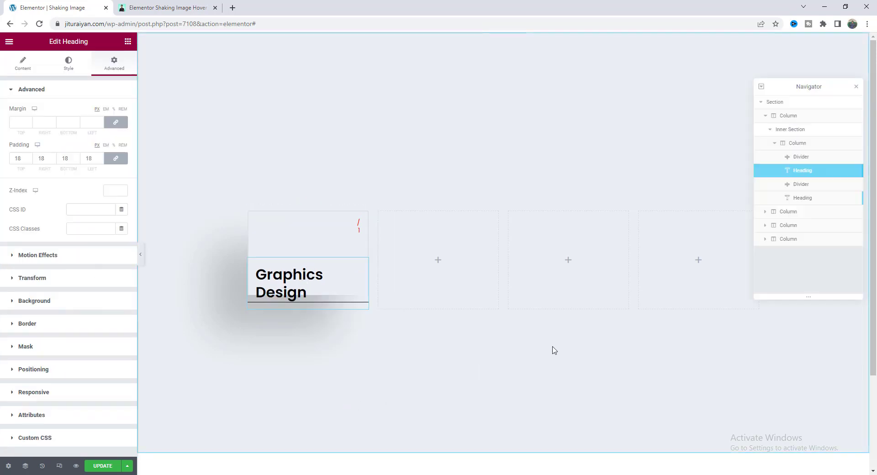
left_click(800, 189)
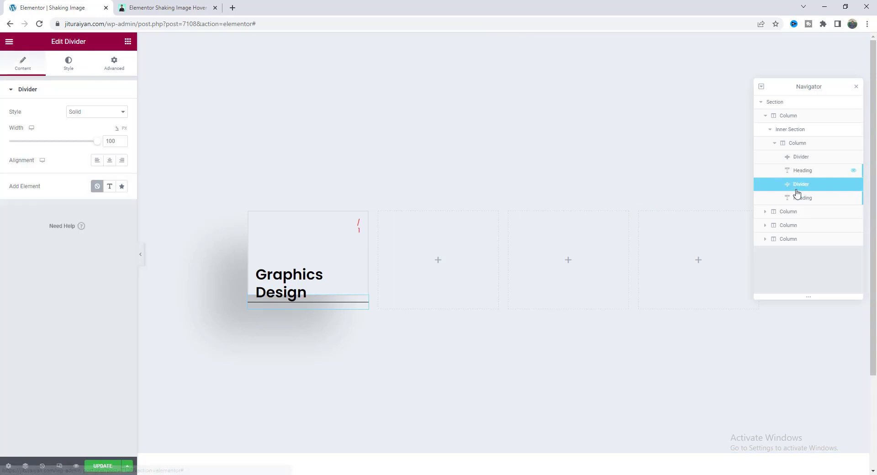
left_click_drag(802, 186, 805, 198)
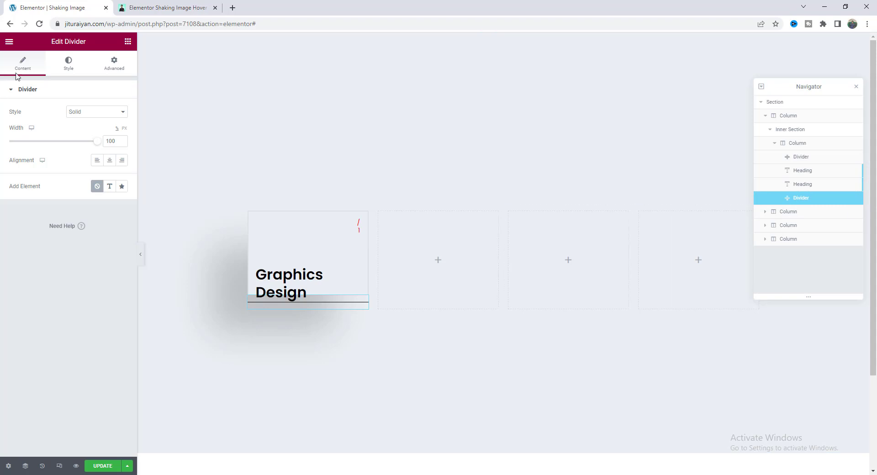
Step: Save the "/ 1" heading's red text color as a global color named "Orange"
left_click(68, 64)
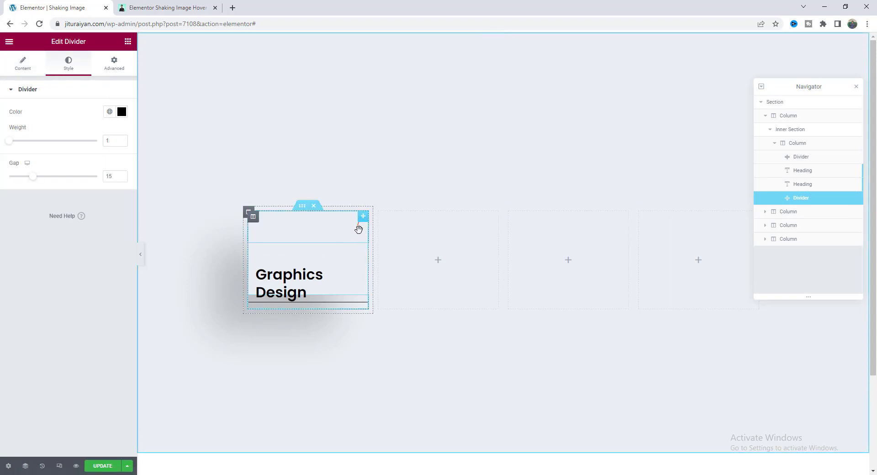
left_click(359, 229)
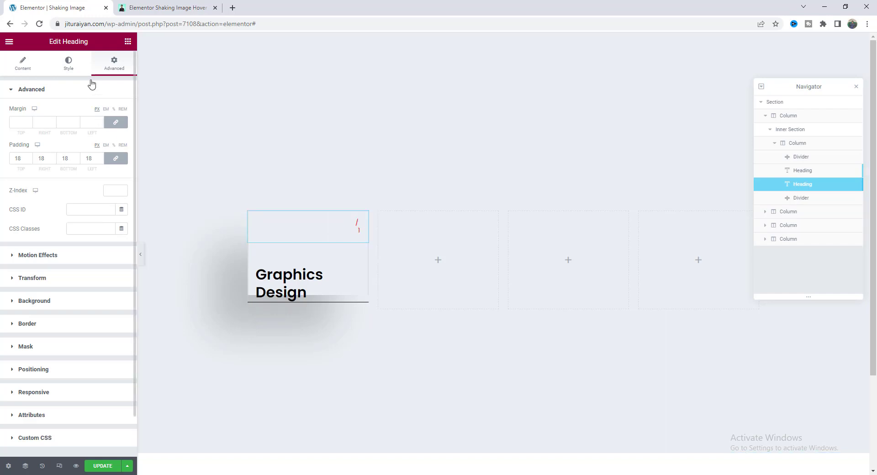
left_click(68, 63)
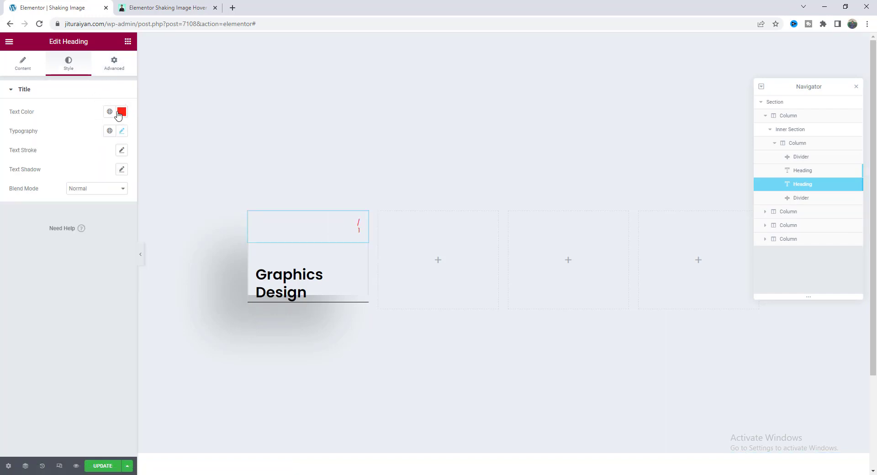
left_click(122, 114)
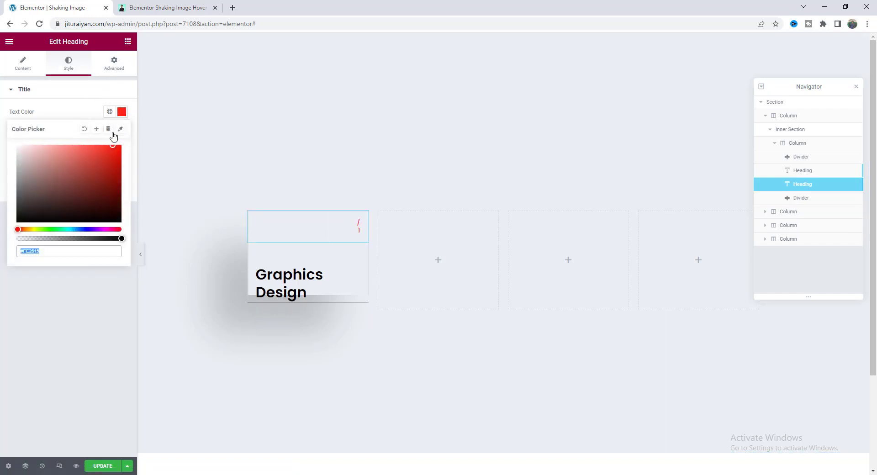
left_click(96, 131)
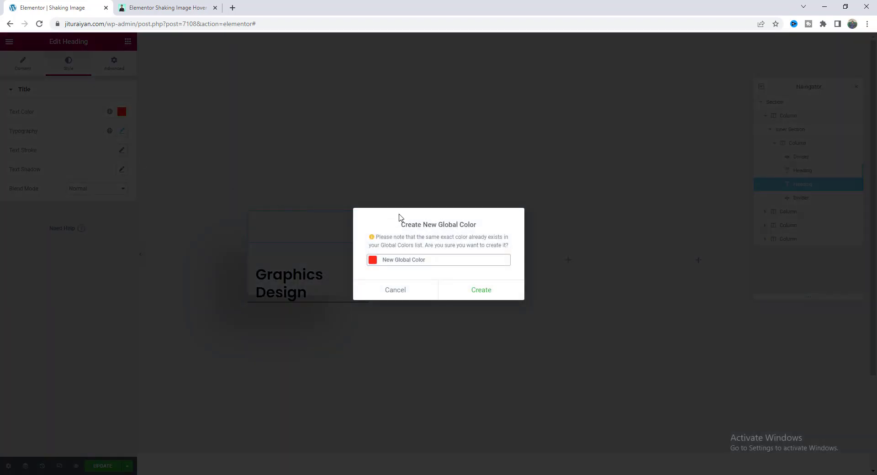
left_click_drag(430, 259, 377, 261)
type("Orange C")
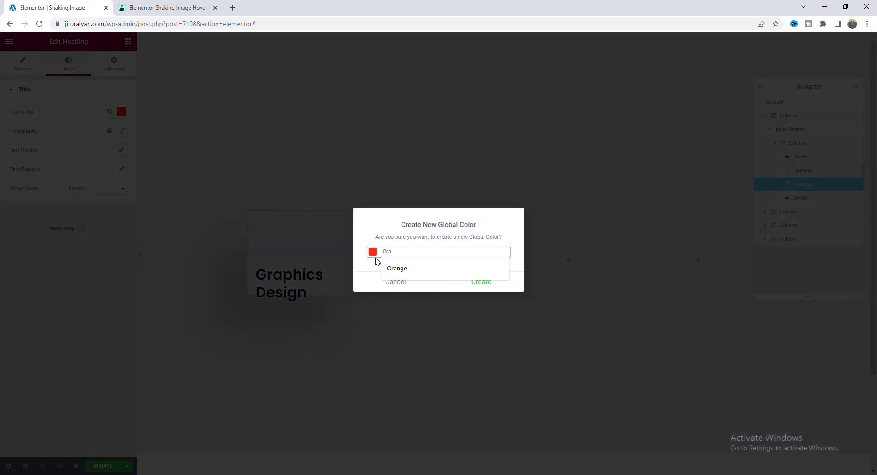
left_click(485, 287)
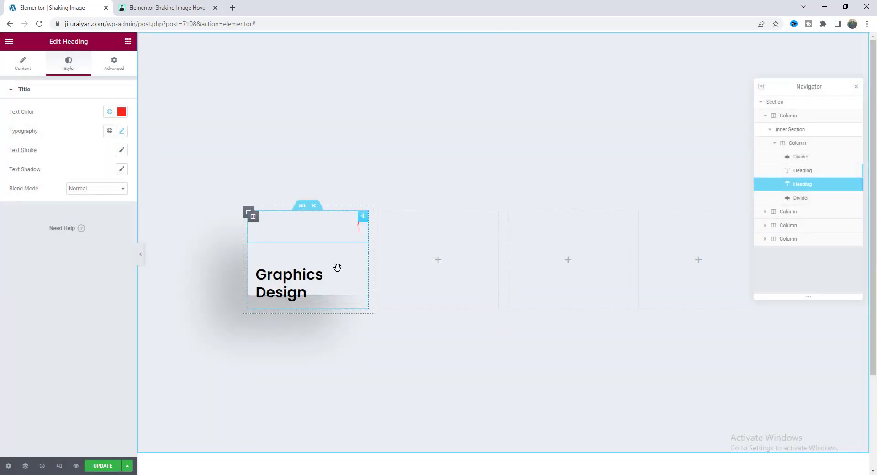
Step: Style the first card's lower divider with the Orange global color, a weight of 2 and a gap of 0
left_click(816, 201)
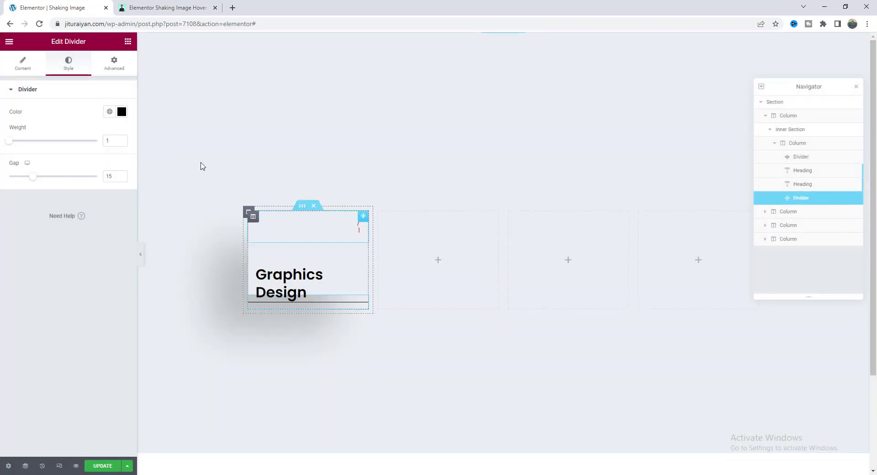
left_click(110, 113)
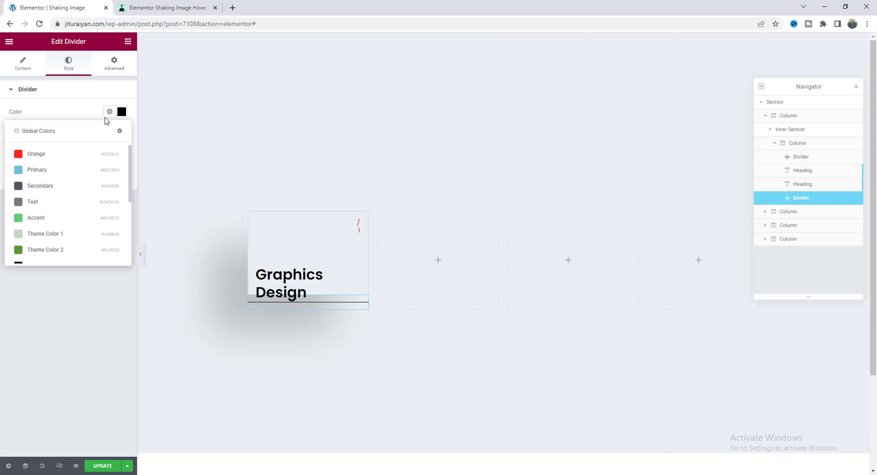
left_click(72, 158)
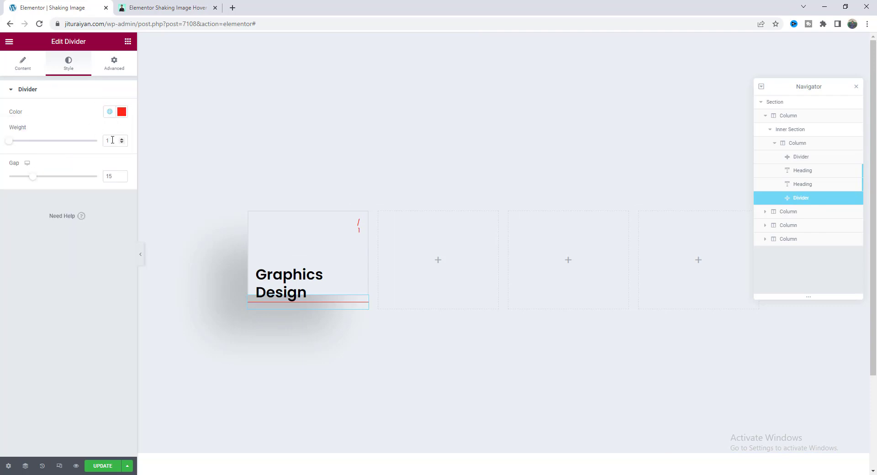
key("Up")
double_click(114, 175)
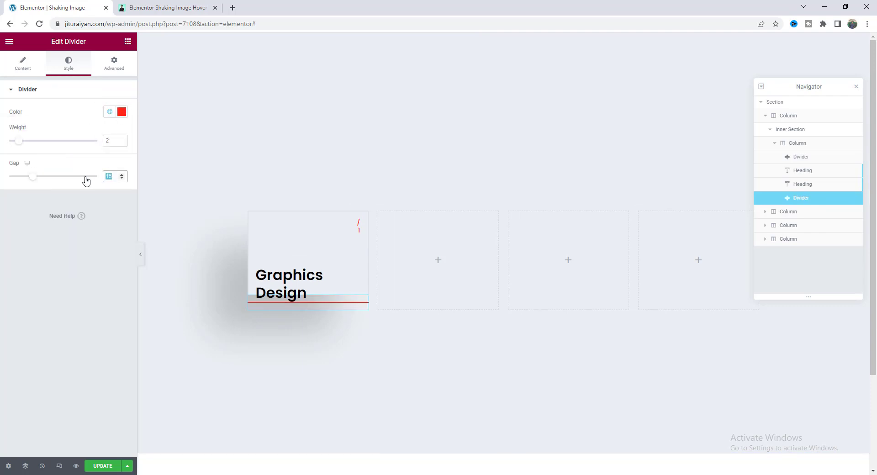
type("0")
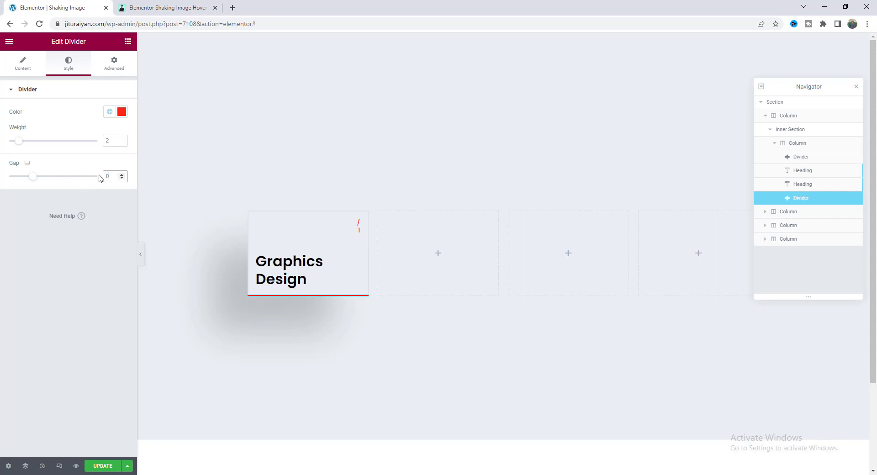
Step: Set the red divider's width to 30 px and align it right
left_click(22, 64)
left_click(125, 128)
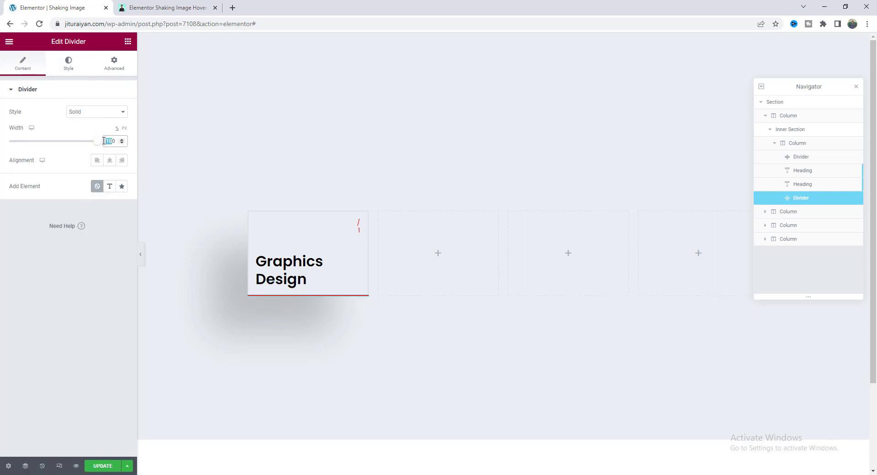
type("30")
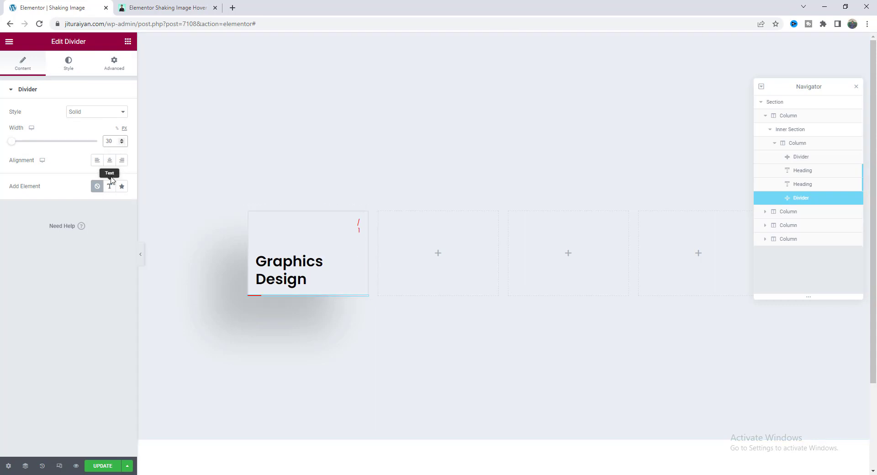
left_click(121, 160)
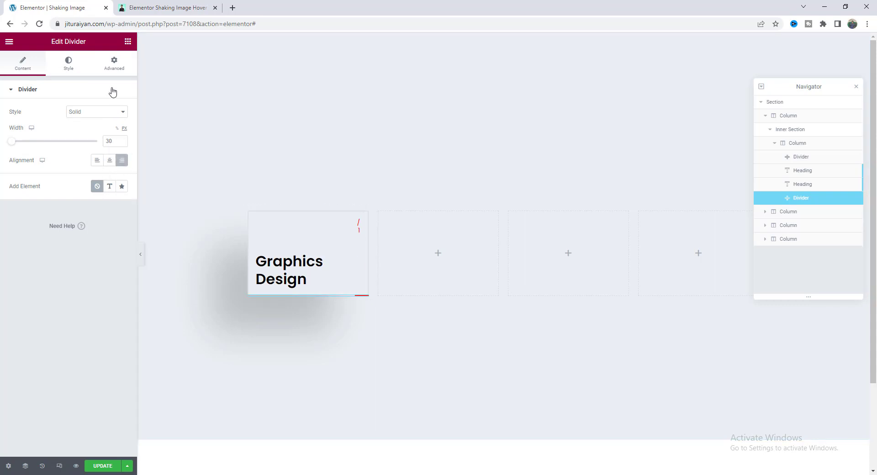
Step: Position the short divider absolutely from the card's bottom right corner with a horizontal offset of 26 px and a vertical offset of 35 px
left_click(114, 64)
left_click(106, 376)
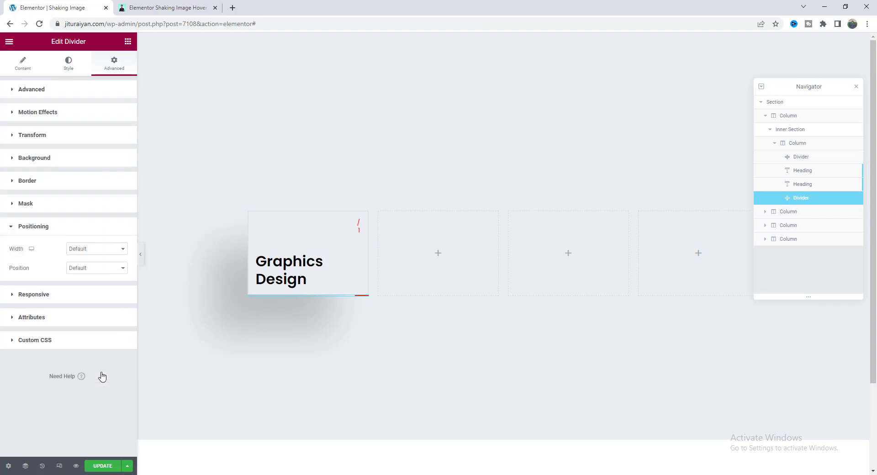
left_click(110, 270)
left_click(108, 284)
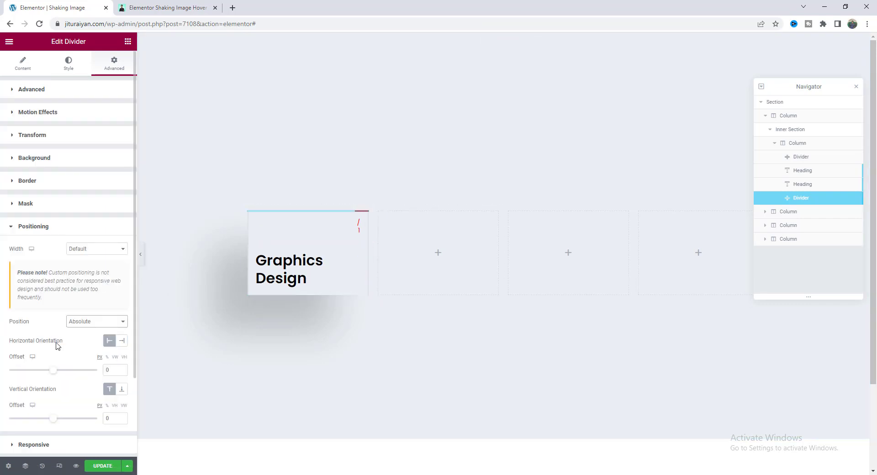
left_click(121, 340)
left_click(122, 389)
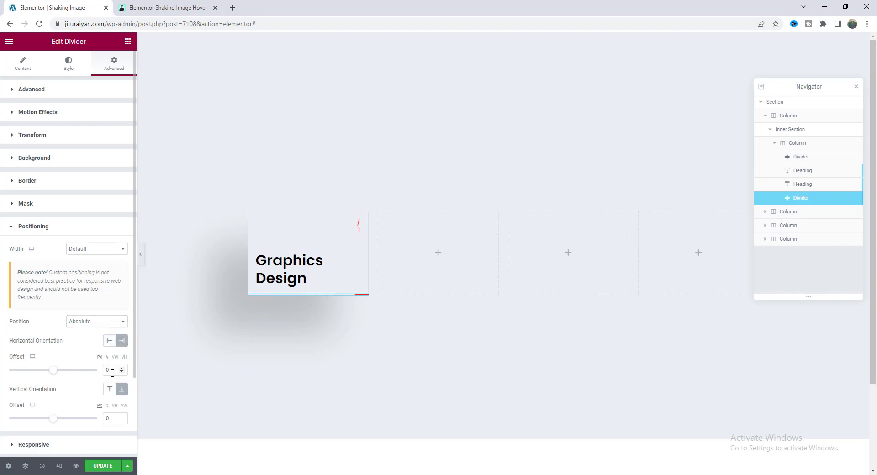
left_click_drag(112, 370, 104, 371)
type("26")
key("Tab")
type("35")
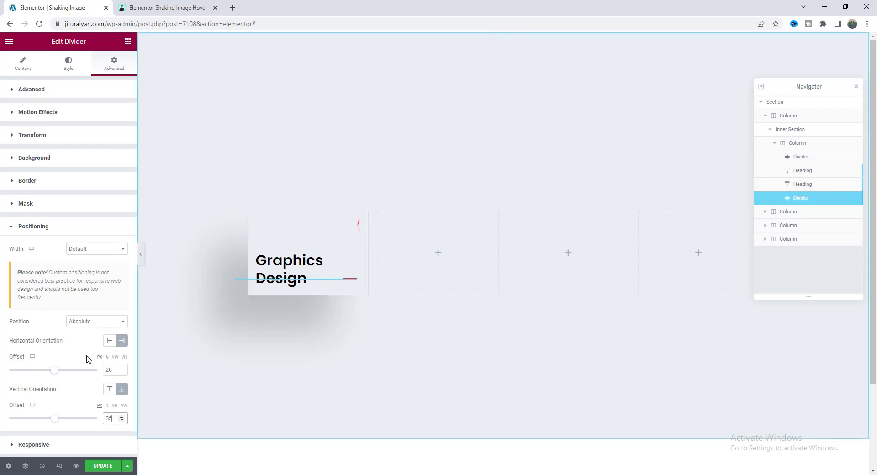
Step: Paste custom CSS into the short divider with rotated :before and :after lines to form an arrowhead
scroll(89, 359, "down", 2)
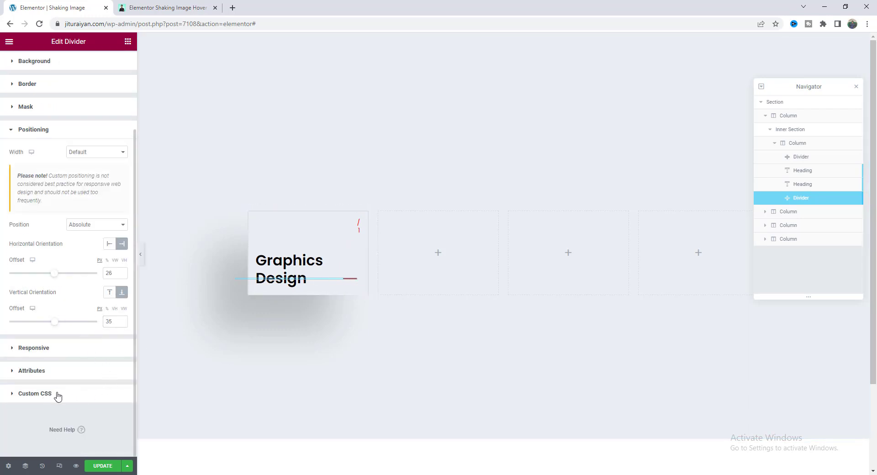
left_click(57, 395)
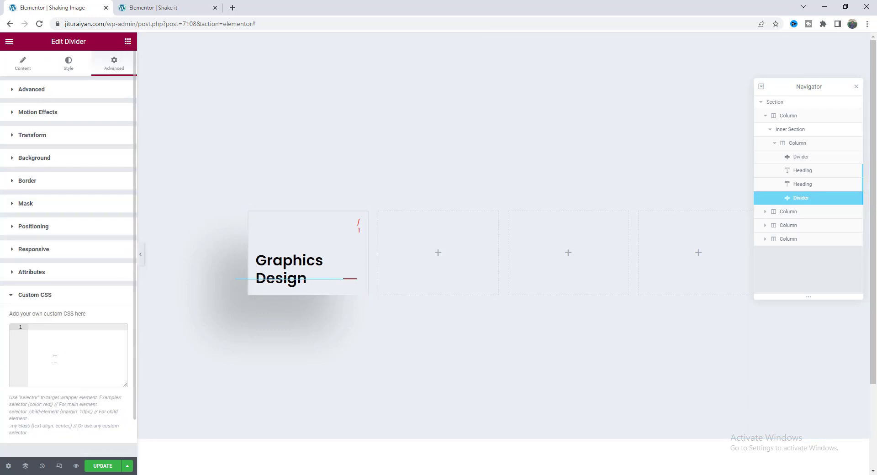
key("ctrl+v")
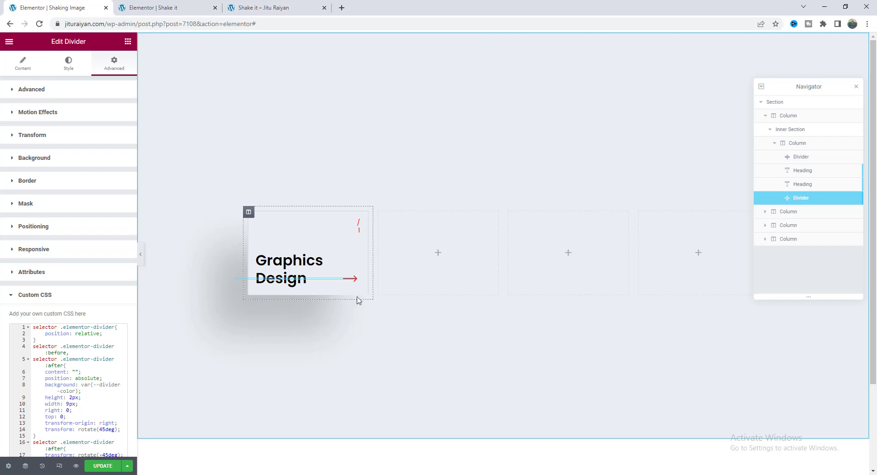
Step: Check the Graphics Design card's hover effect on the finished Shake it preview page and return to the Shaking Image editor
left_click(271, 4)
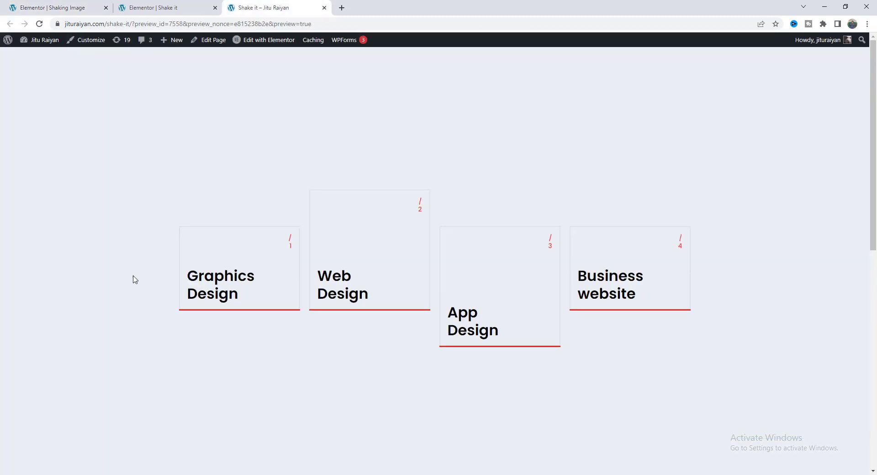
mouse_move(237, 305)
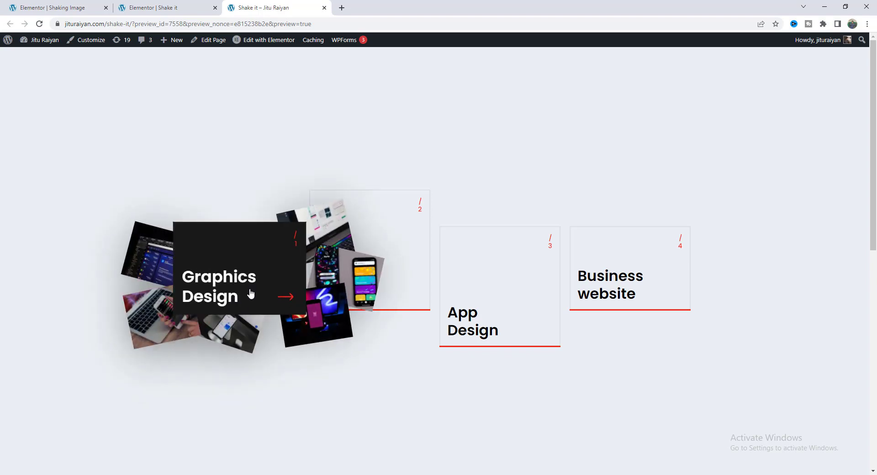
left_click(76, 11)
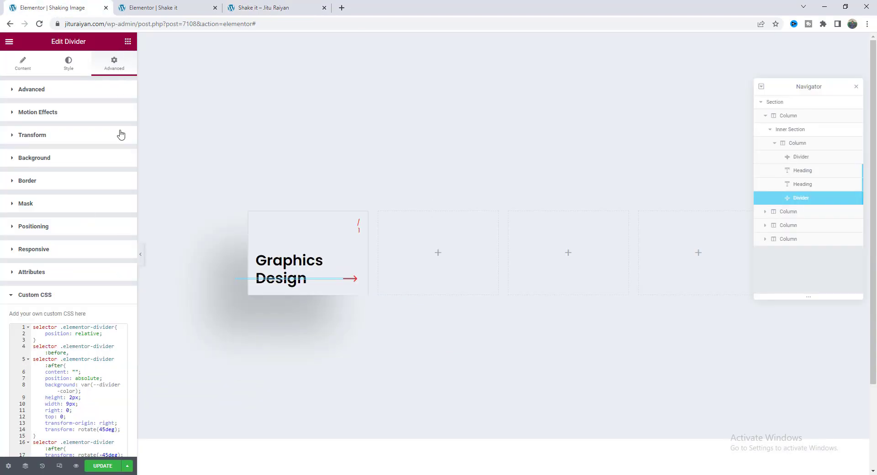
Step: Add a third Divider widget to the first card and move it to the end of the column's structure
left_click(127, 41)
left_click_drag(35, 280, 308, 294)
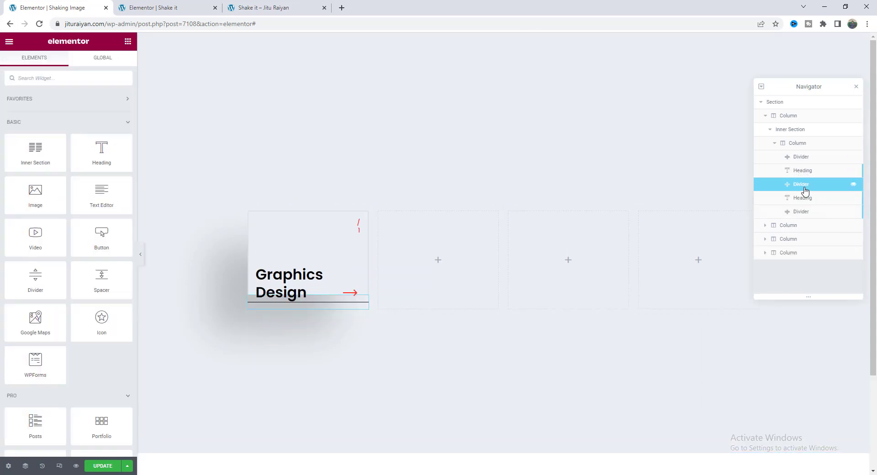
left_click_drag(811, 191, 791, 202)
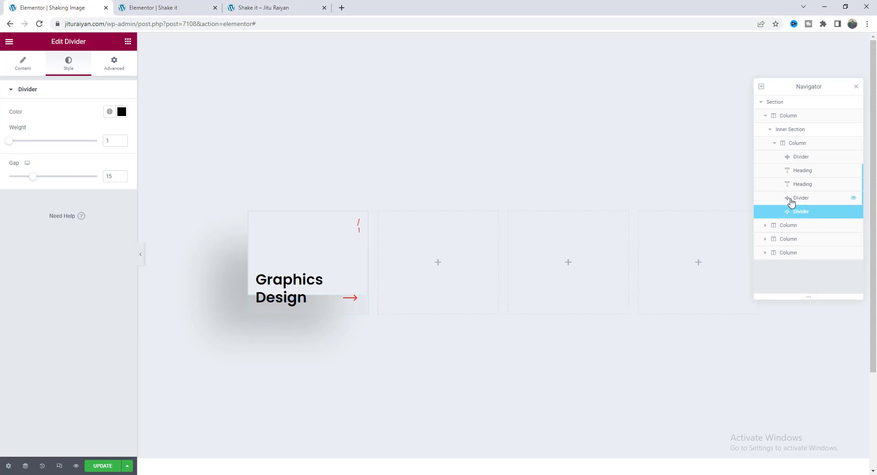
Step: Style the new bottom divider with the Orange global color, weight 3, gap 0 and a top margin of -3 px
left_click(109, 111)
left_click(96, 154)
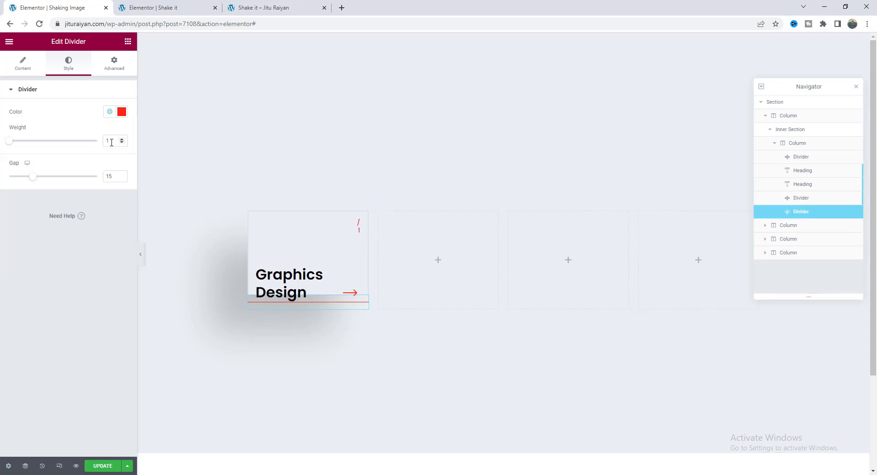
type("3")
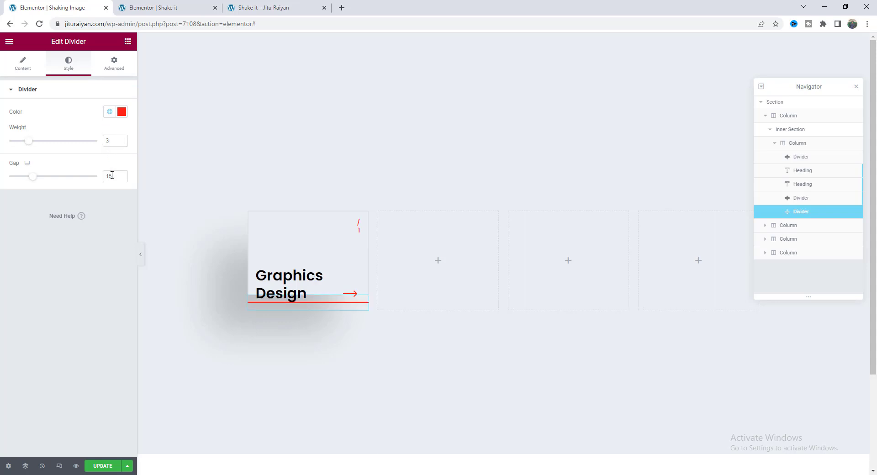
type("0")
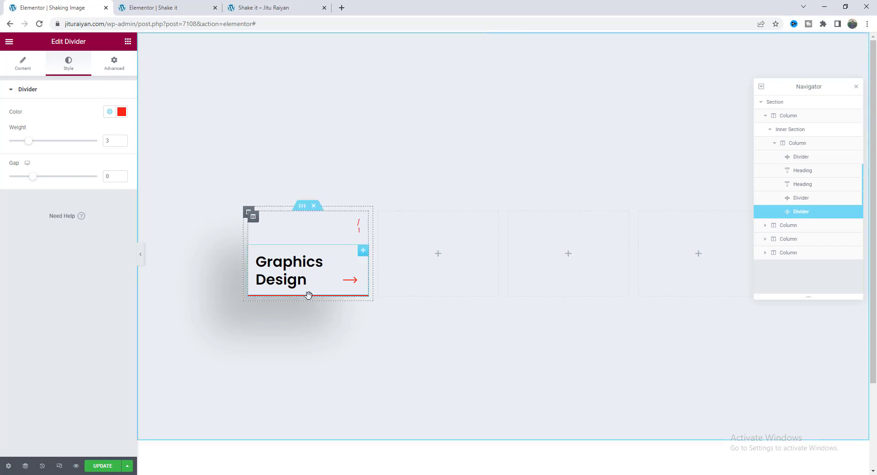
left_click(114, 63)
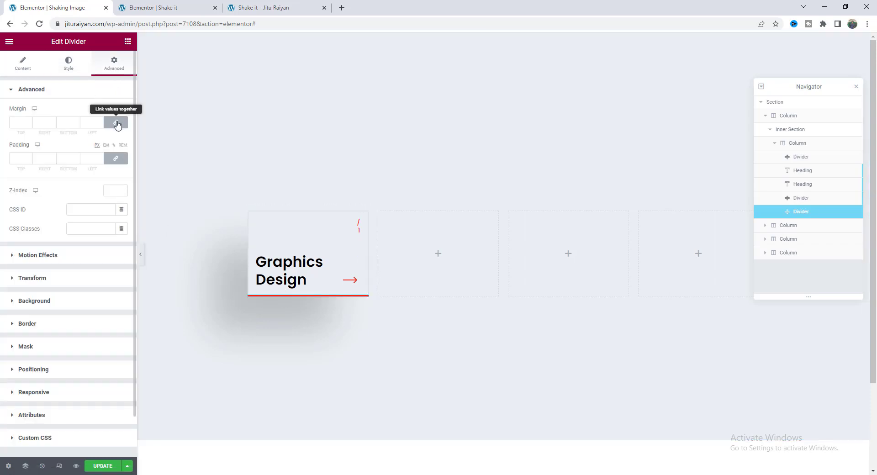
type("-3")
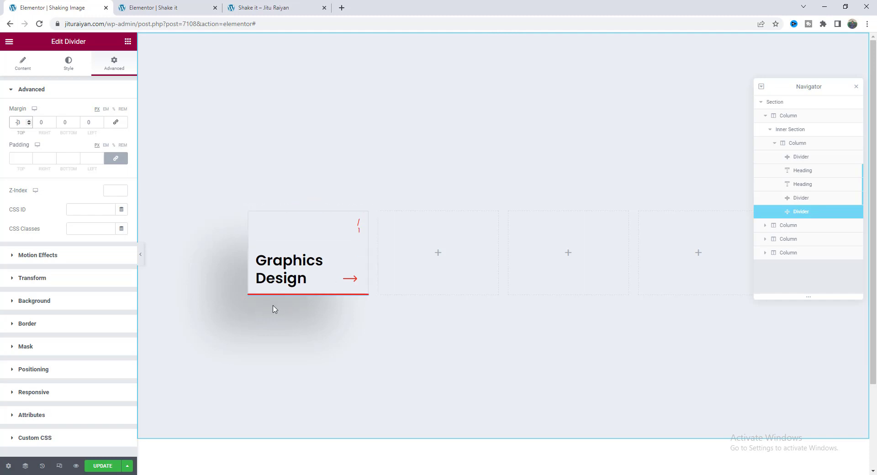
Step: Select the first card's inner section and collapse it in the page structure
left_click(128, 42)
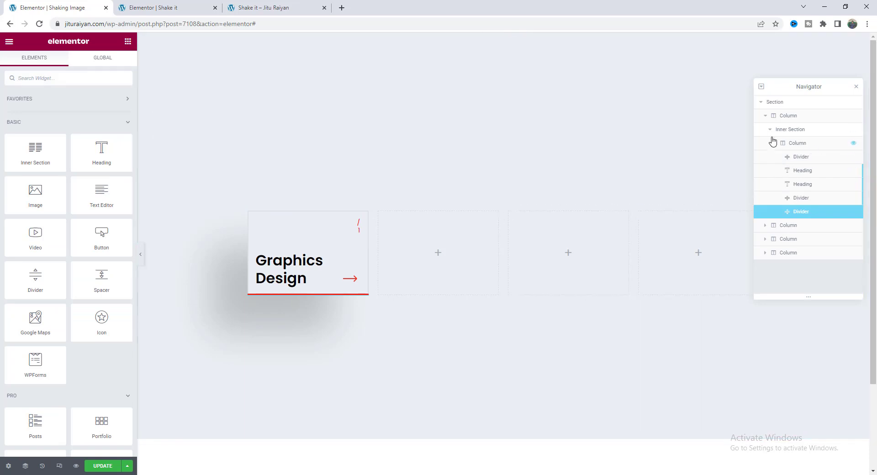
left_click(801, 212)
left_click(782, 131)
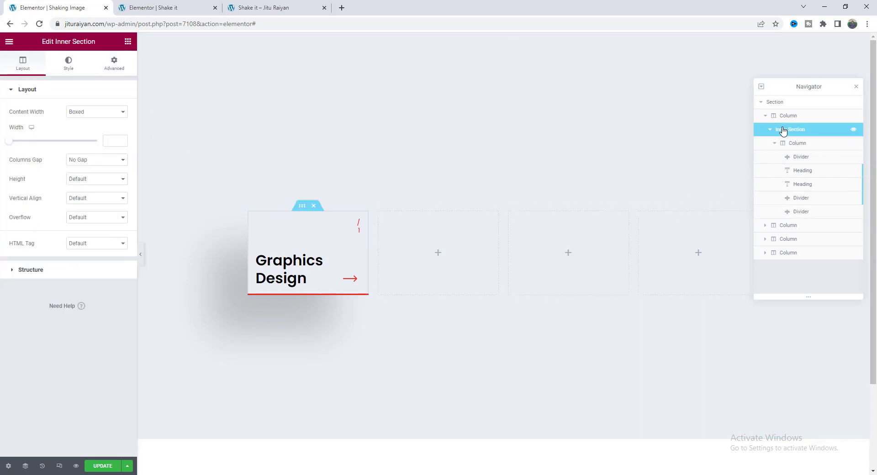
left_click(770, 130)
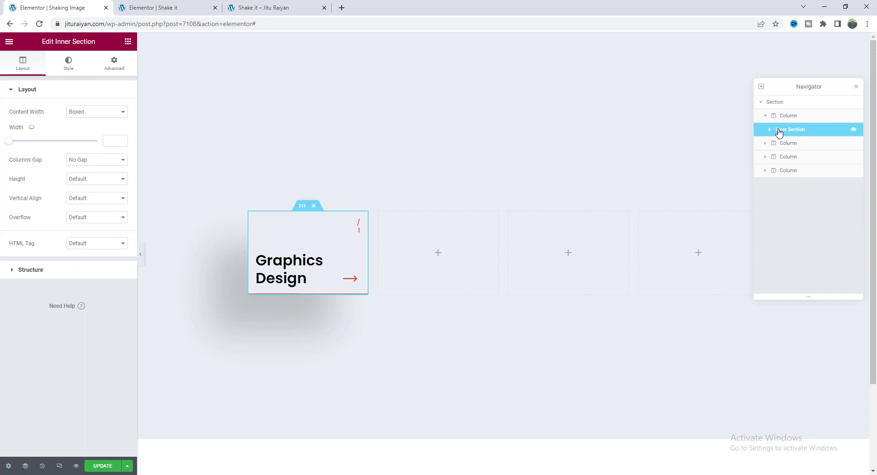
Step: Duplicate the first card's inner section and expand the copy in the structure down to its widgets
right_click(779, 132)
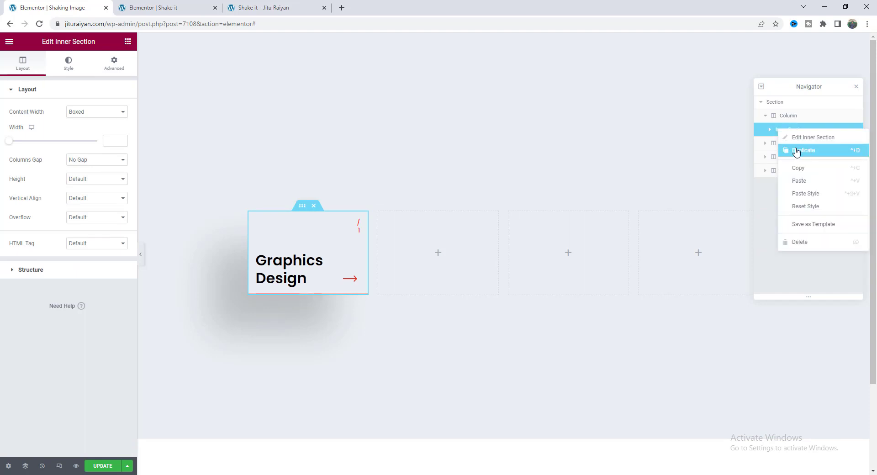
left_click(797, 152)
left_click(771, 144)
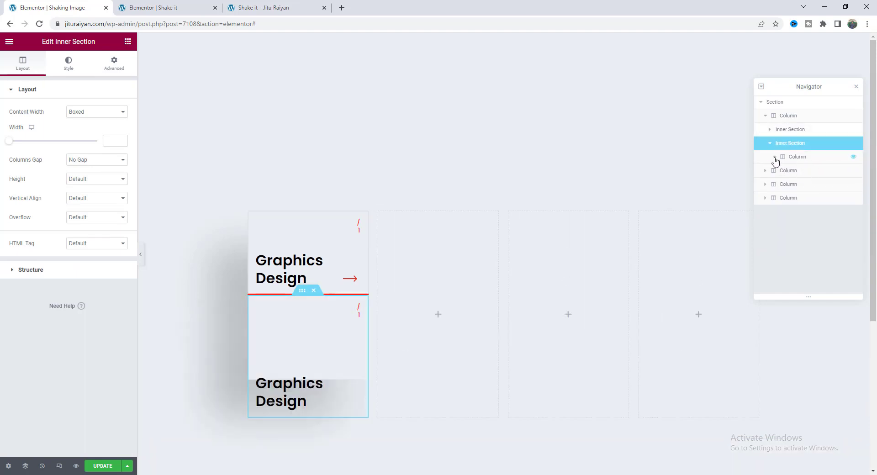
left_click(775, 158)
Step: Delete all the divider and heading widgets from the duplicated inner section's column
left_click(789, 170)
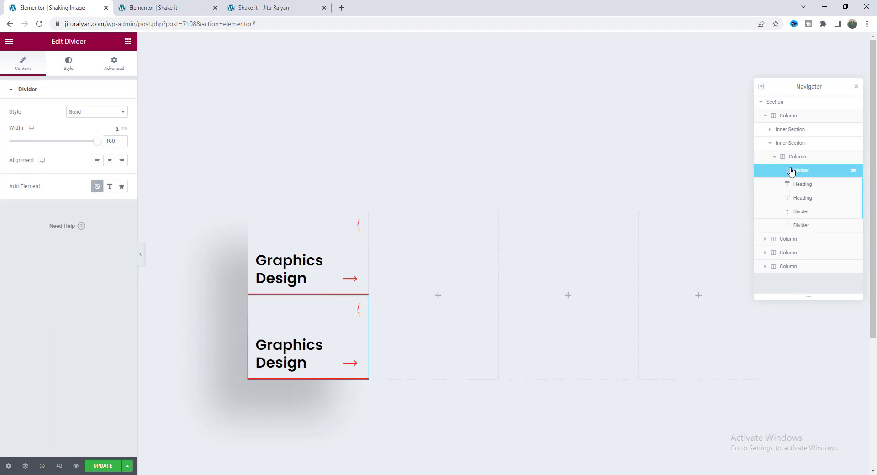
key("Delete")
right_click(812, 208)
left_click(807, 284)
right_click(814, 194)
left_click(807, 284)
right_click(808, 173)
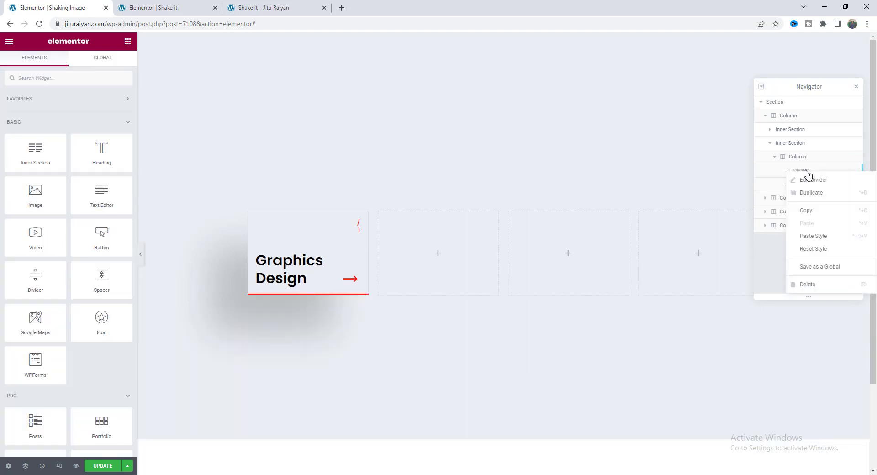
left_click(808, 285)
Step: Add an Image widget to the emptied inner section and insert the dark screen photo with the blue web page from the media library
left_click_drag(36, 196, 319, 315)
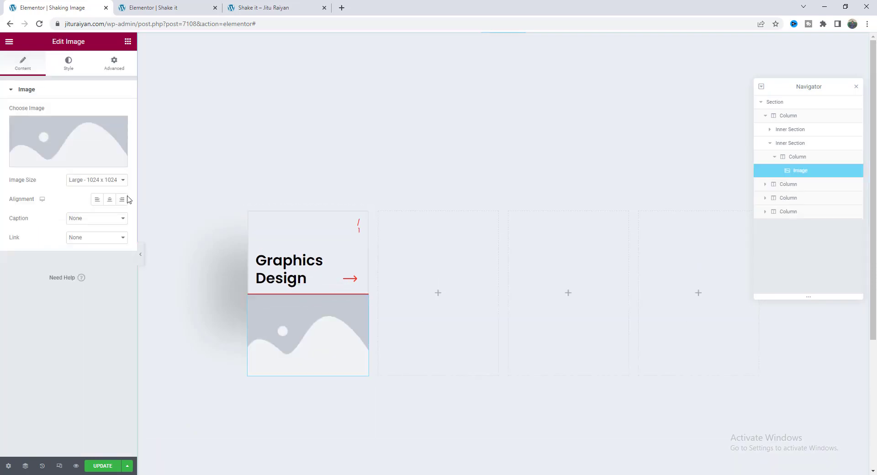
left_click(80, 145)
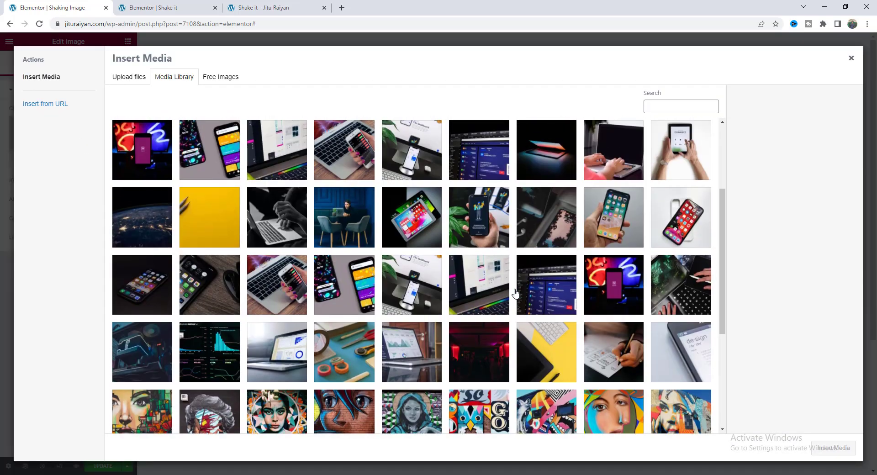
left_click(543, 286)
left_click(838, 448)
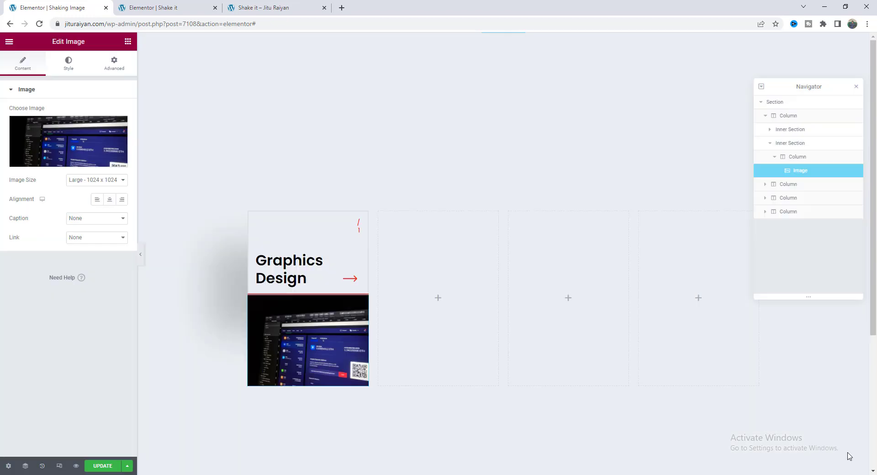
Step: Size the image to a width of 150 px and a height of 120 px with object fit Cover
left_click(68, 64)
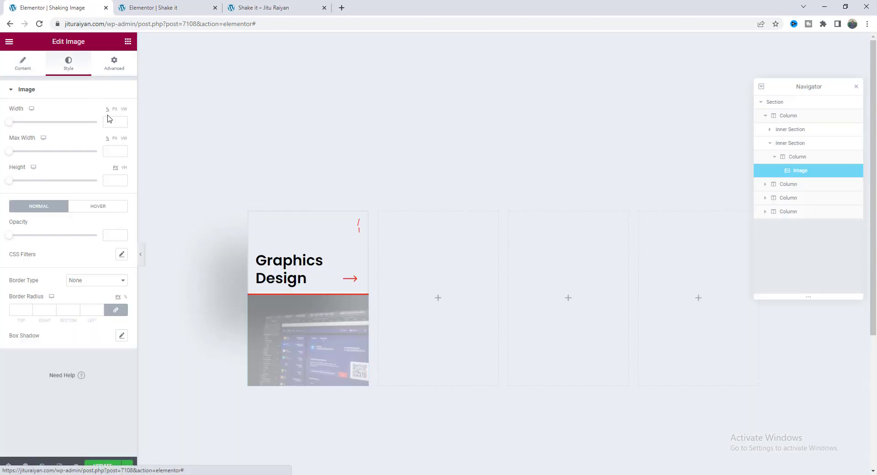
left_click(114, 110)
left_click(115, 122)
type("150")
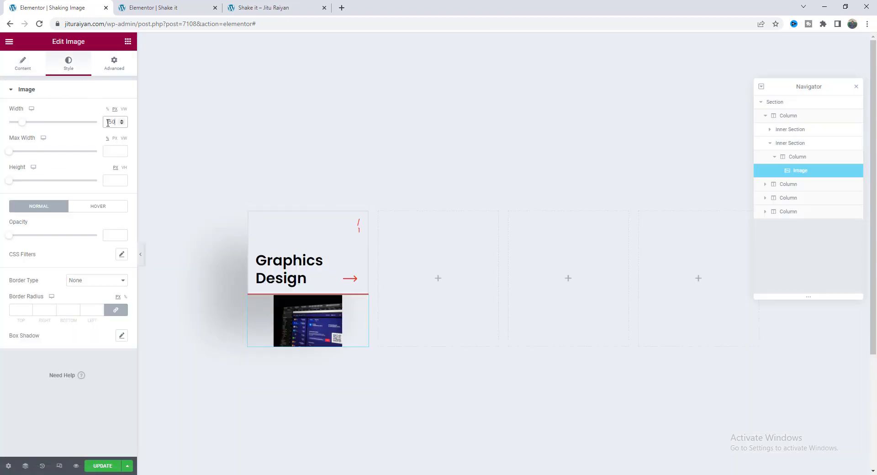
left_click(115, 179)
type("120")
left_click(82, 204)
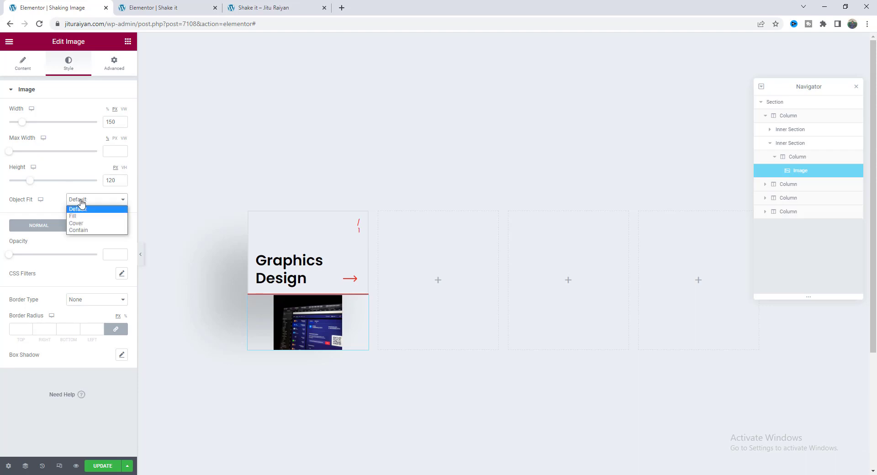
left_click(85, 223)
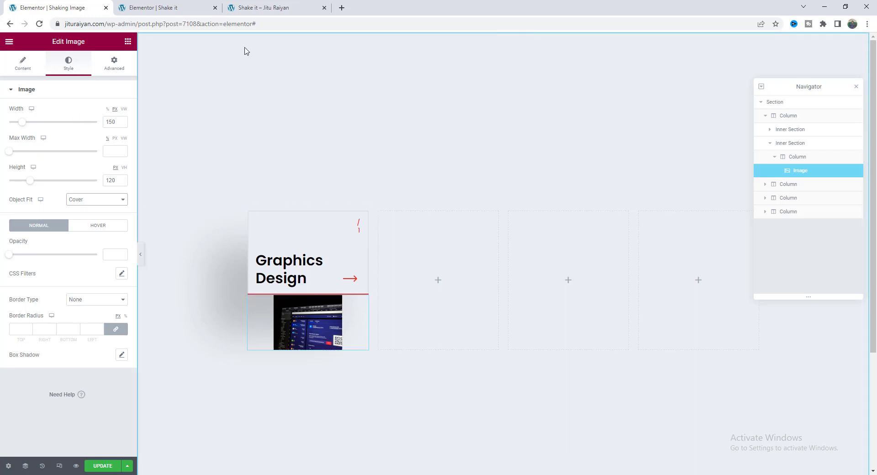
Step: Check how the images appear around a hovered card on the finished Shake it preview page and return to the Shaking Image editor
left_click(239, 4)
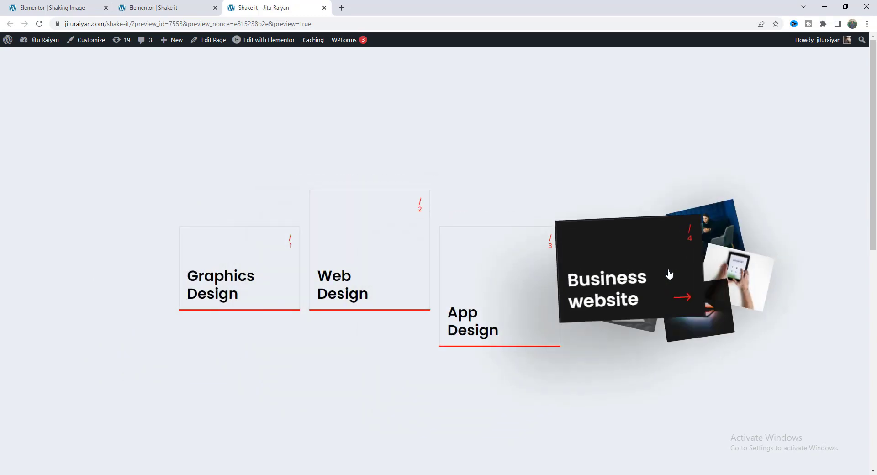
left_click(78, 7)
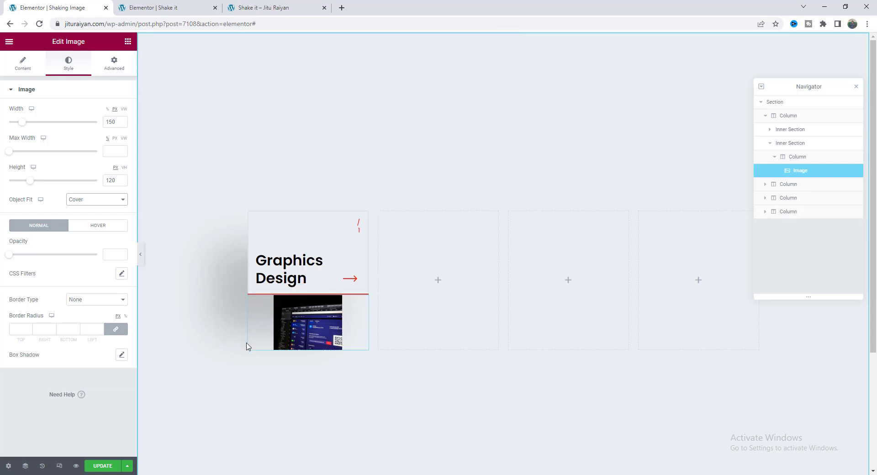
Step: Add a box shadow to the image, making its black color more transparent and adjusting its blur
left_click(122, 356)
left_click(114, 380)
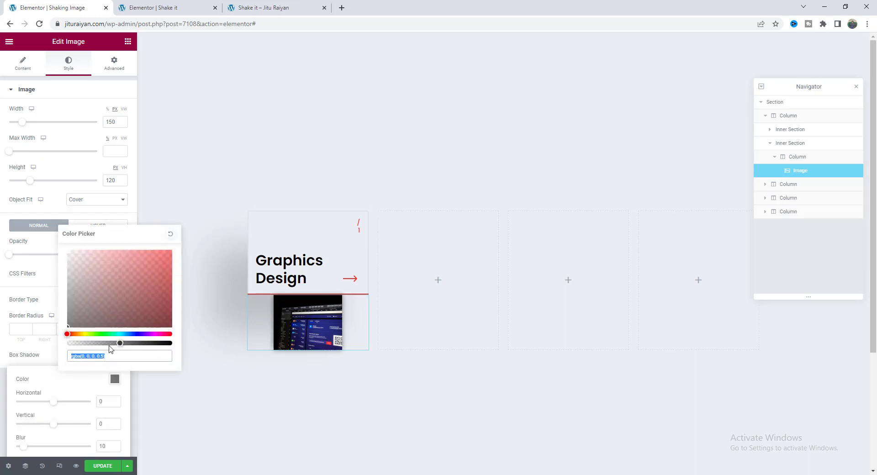
left_click_drag(117, 343, 95, 343)
left_click(102, 446)
scroll(68, 319, "down", 1)
key("BackSpace")
type("8")
left_click(83, 332)
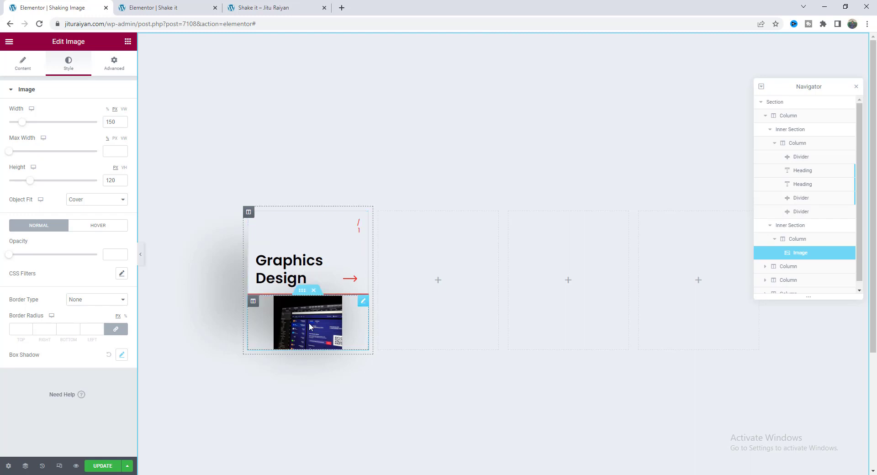
Step: Set the second inner section's top margin to -180 px so its image overlaps the card
left_click(304, 290)
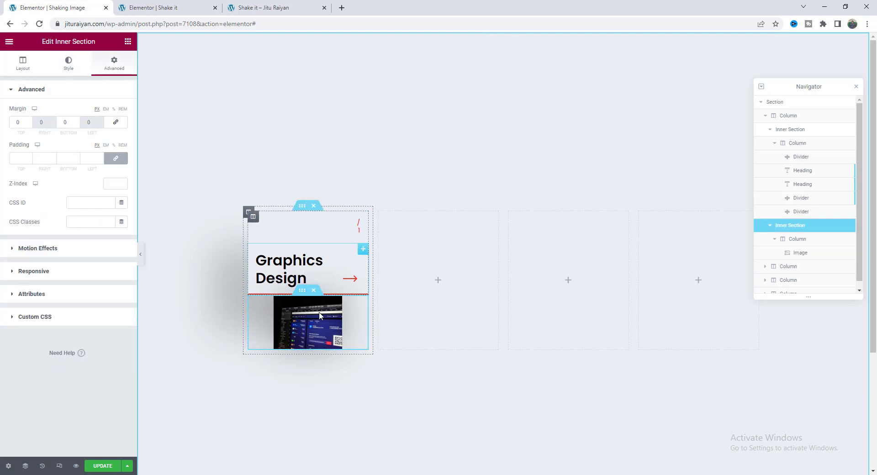
double_click(18, 123)
type("-180")
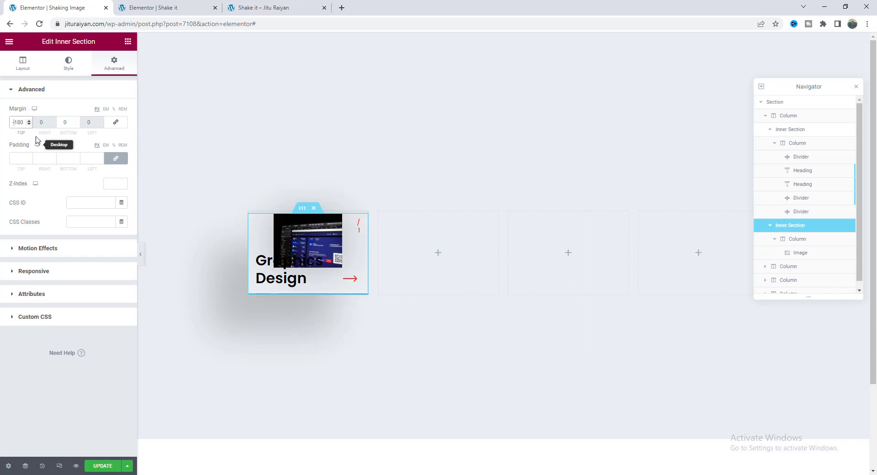
Step: Duplicate the image and replace the copy's picture with the photo of a phone in front of a monitor
left_click(798, 254)
right_click(799, 254)
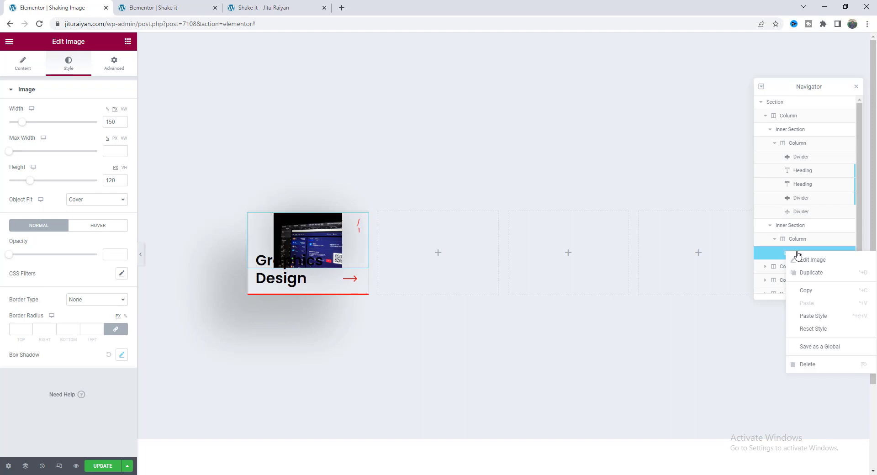
left_click(811, 276)
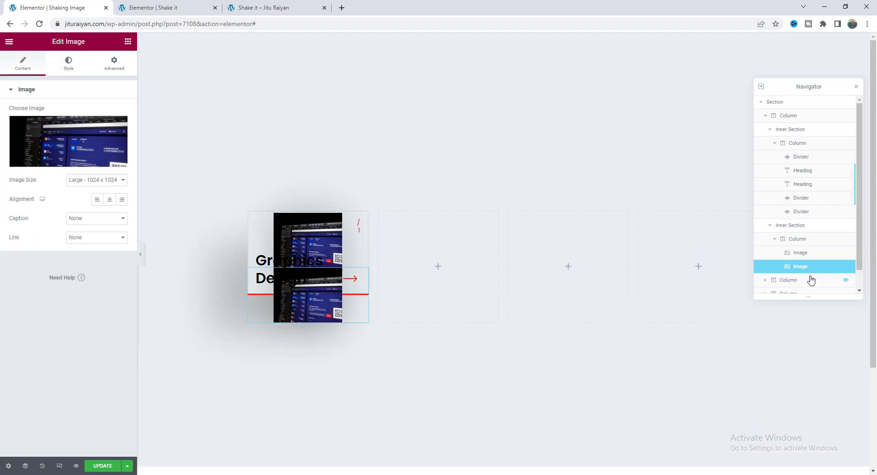
left_click(104, 151)
left_click(395, 284)
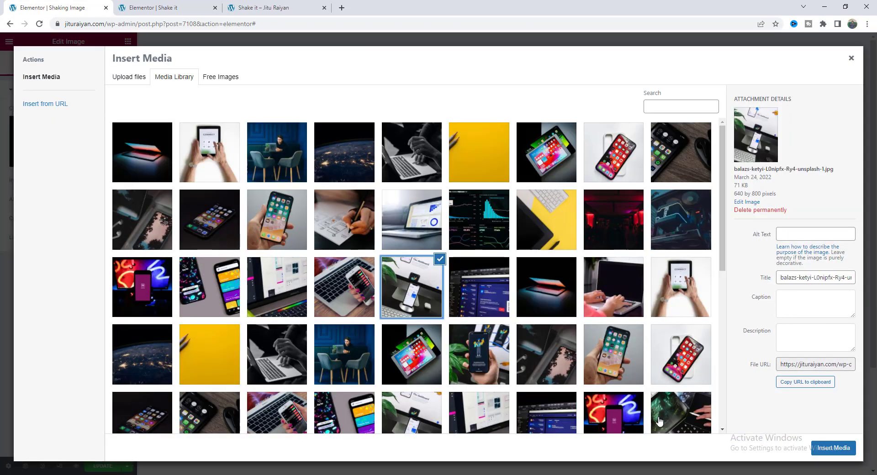
left_click(813, 450)
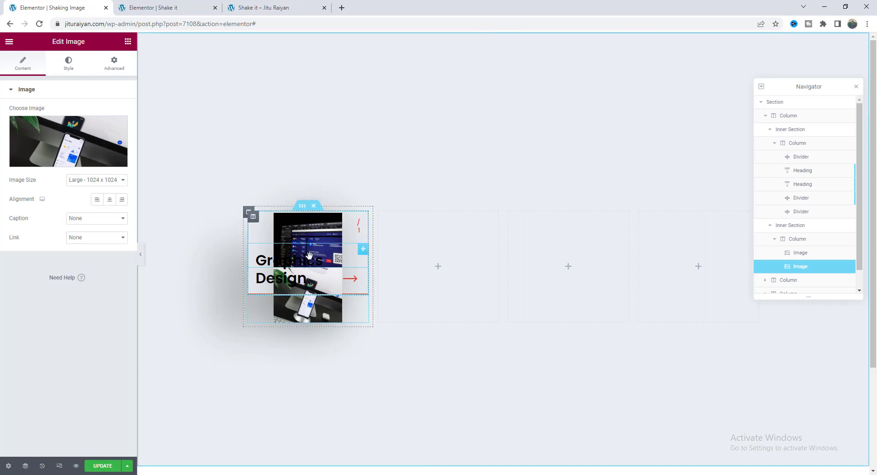
Step: Set the position of the first image in the second inner section to Absolute
left_click(824, 254)
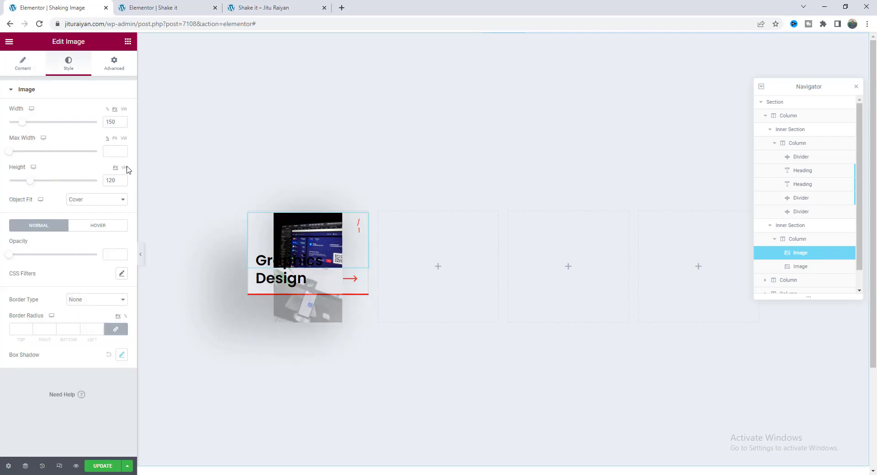
left_click(115, 68)
left_click(80, 370)
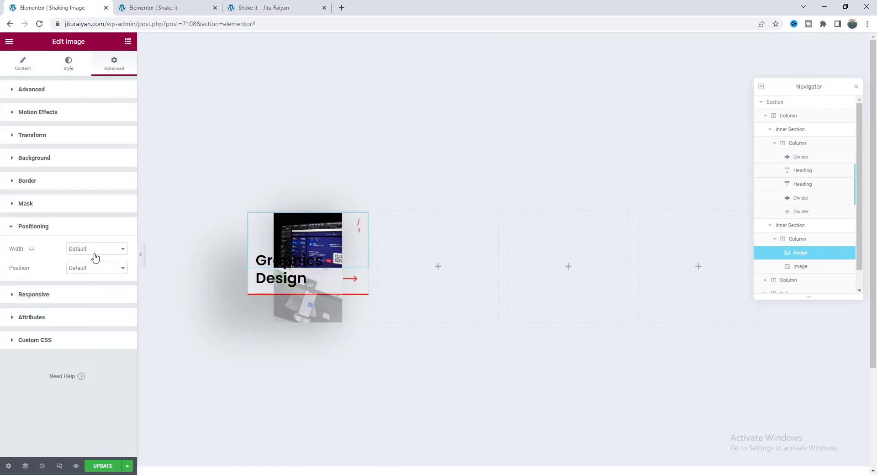
left_click(96, 272)
left_click(92, 285)
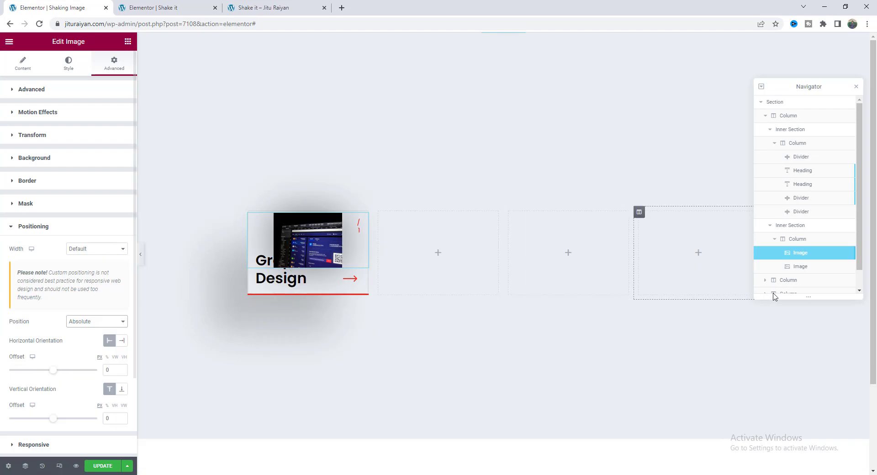
Step: Set the phone image's position to Absolute as well
left_click(800, 265)
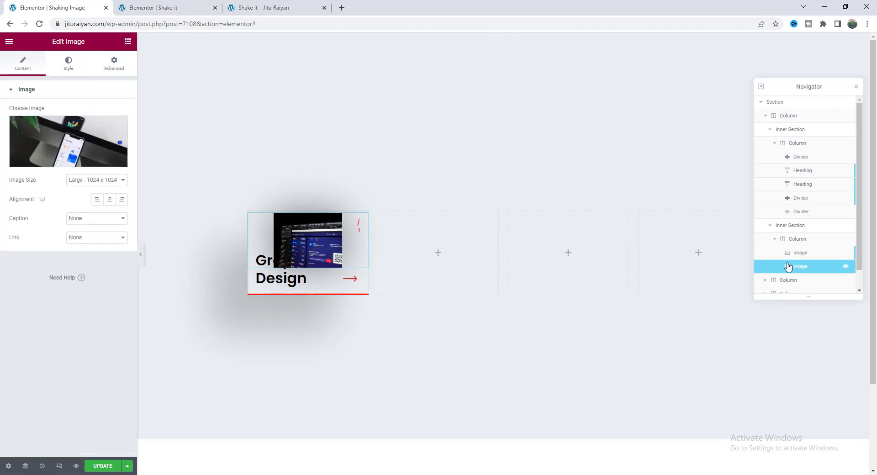
left_click(115, 67)
left_click(85, 373)
left_click(96, 271)
left_click(92, 286)
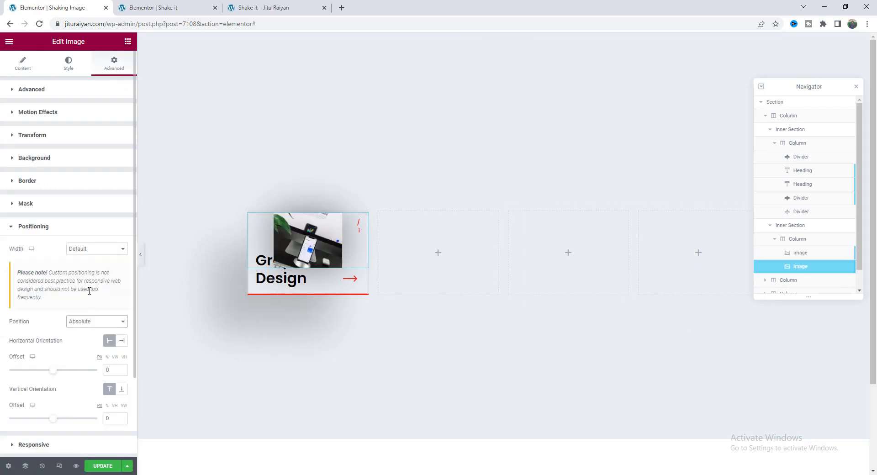
Step: Transform the first image with a horizontal offset of 166 px, a downward vertical offset and a rotation of 15 degrees
left_click(789, 257)
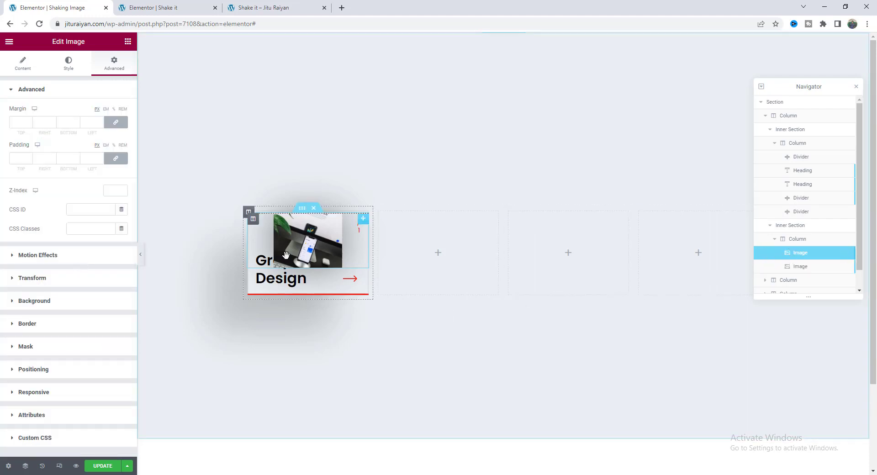
left_click(82, 282)
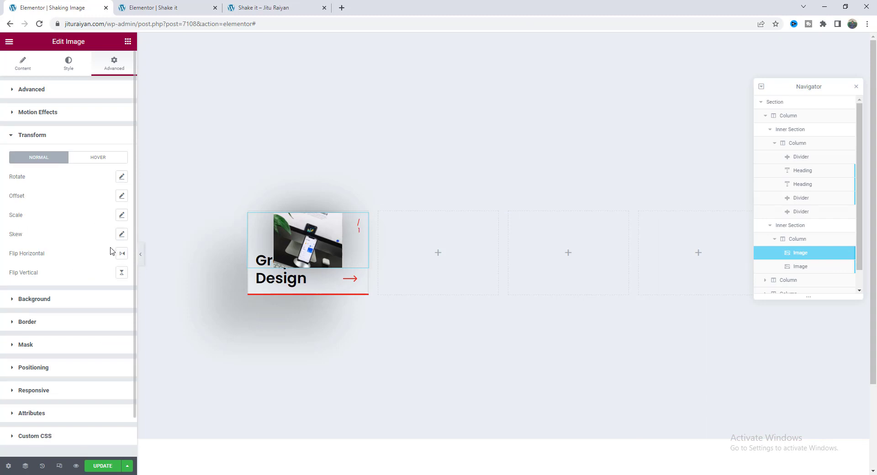
left_click(121, 197)
left_click_drag(55, 234, 60, 233)
type("166")
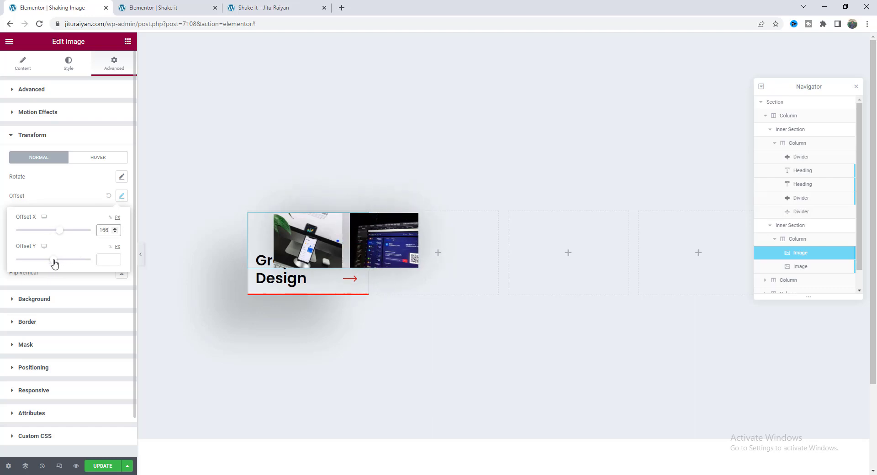
left_click_drag(55, 264, 72, 260)
left_click(351, 275)
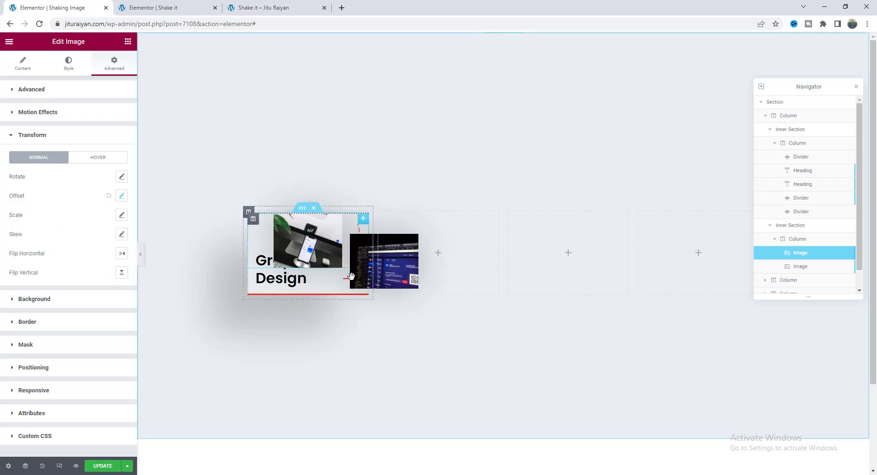
left_click(121, 178)
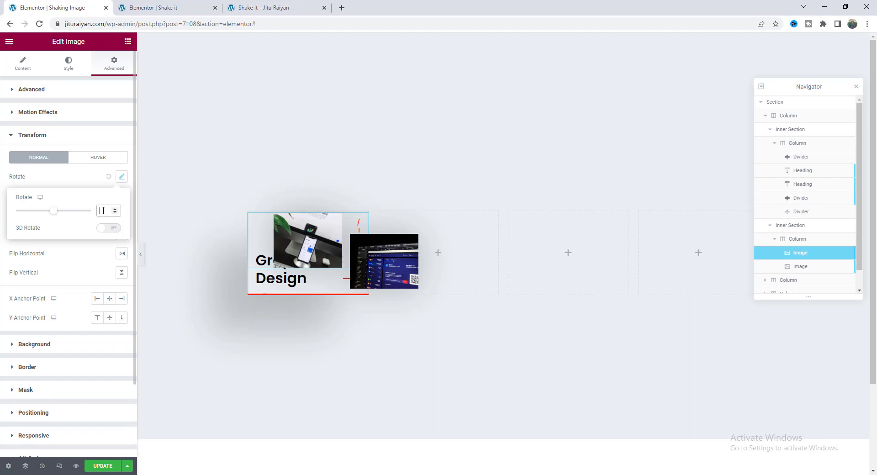
type("15")
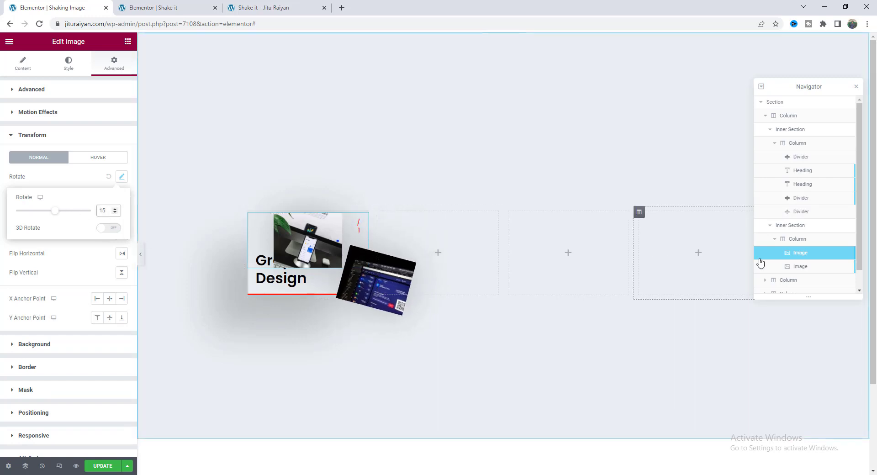
Step: Transform the phone image with an offset of X 17 and Y 135 px and rotate it slightly clockwise
left_click(799, 267)
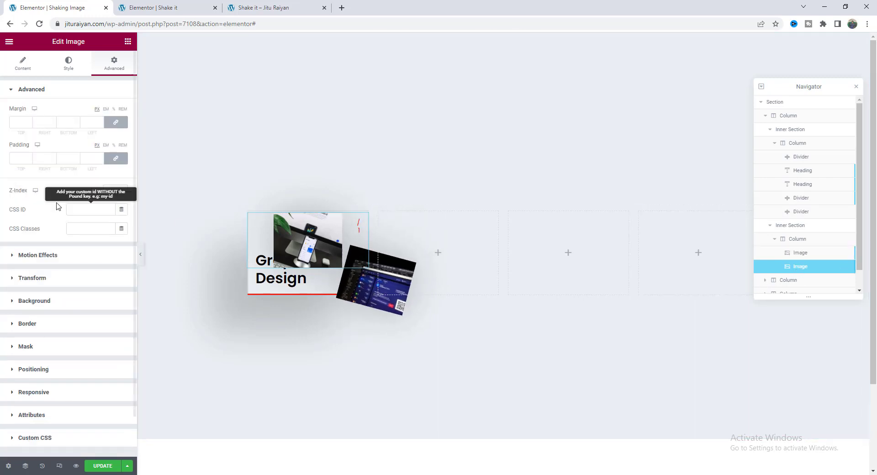
left_click(74, 279)
left_click(65, 195)
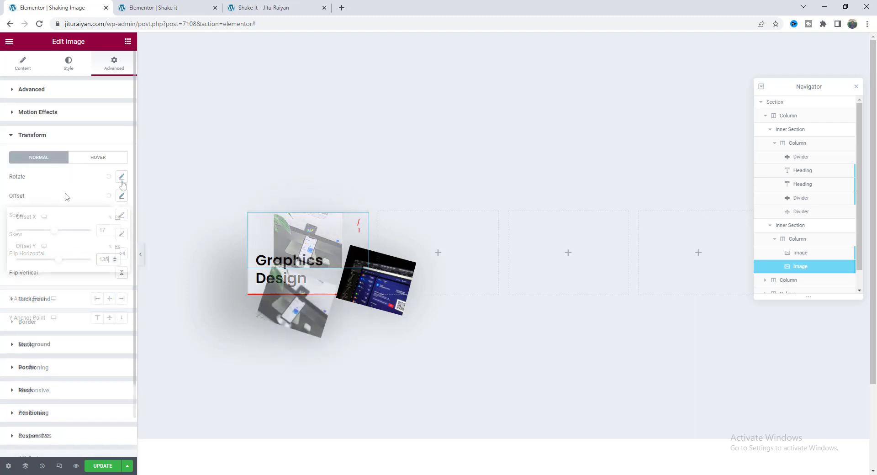
left_click(92, 199)
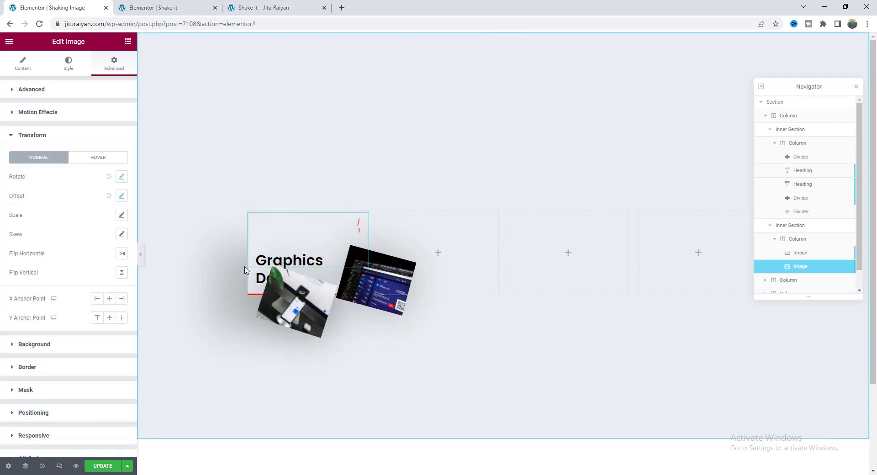
Step: Duplicate the phone image in the second inner section to provide further images around the Graphics Design card
right_click(787, 269)
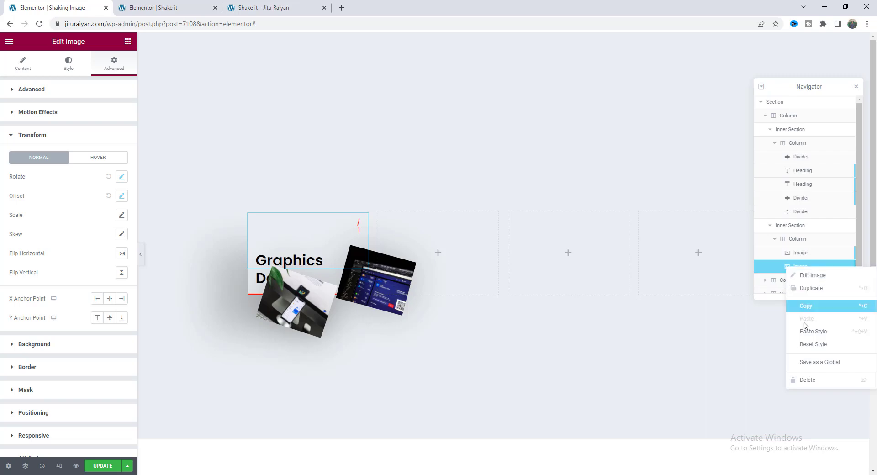
left_click(809, 287)
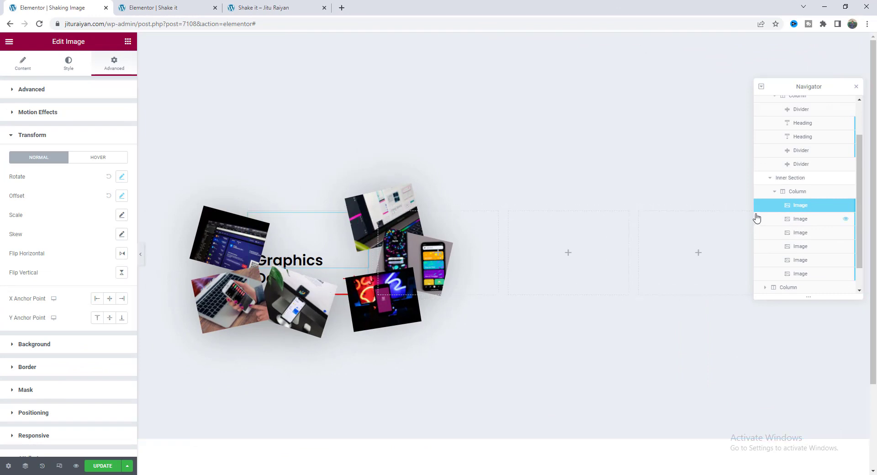
Step: Give the first inner section a z-index of 2 and the CSS class shake-square
scroll(772, 216, "up", 2)
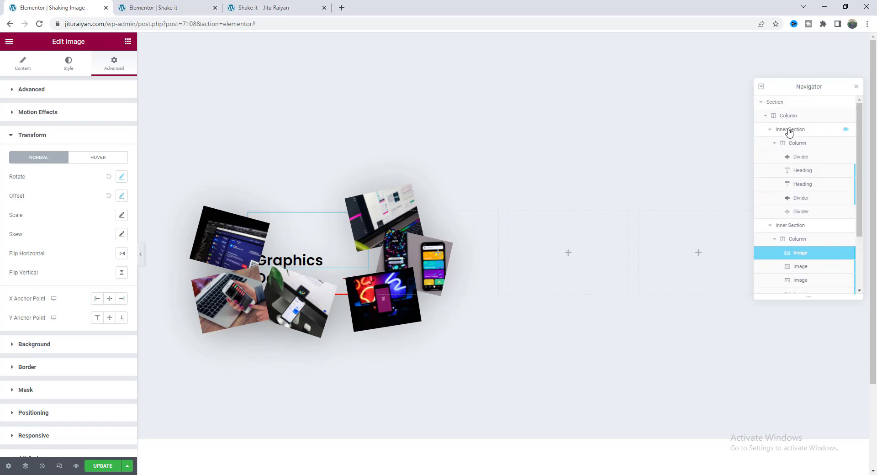
left_click(789, 131)
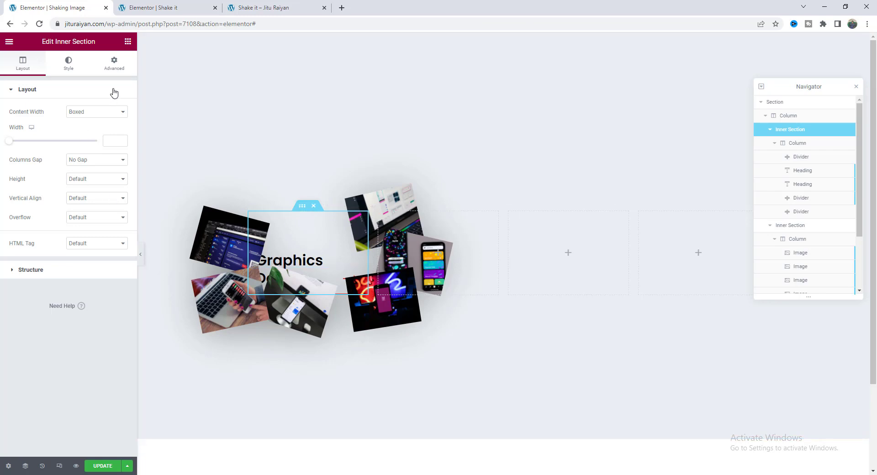
left_click(120, 74)
left_click(113, 183)
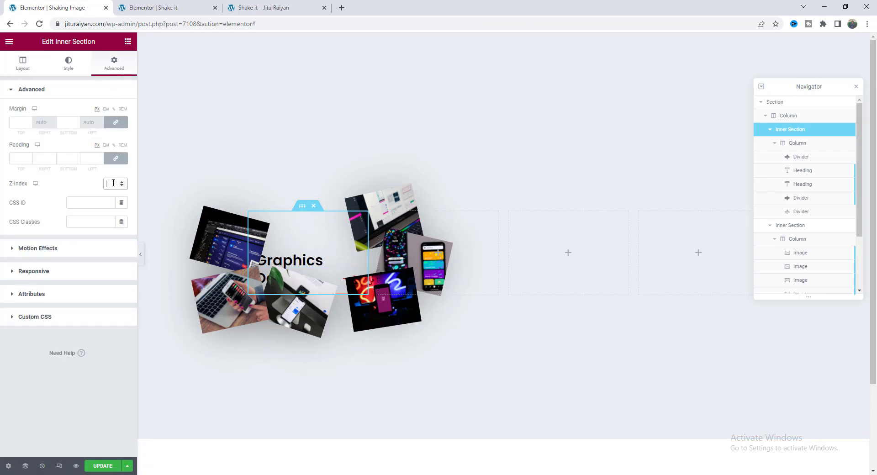
type("2")
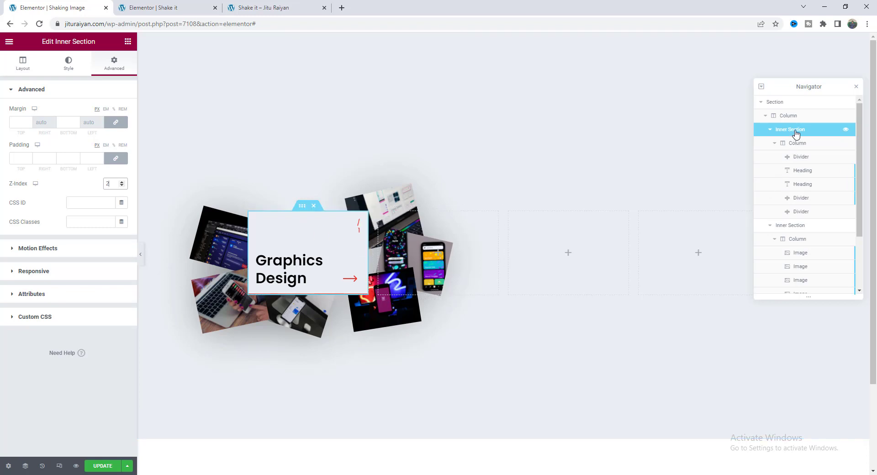
left_click(87, 222)
type("sha")
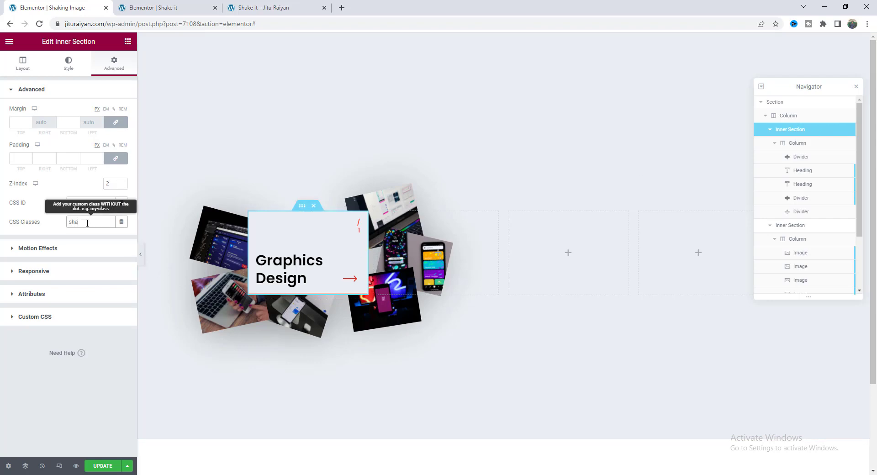
type("ke-square")
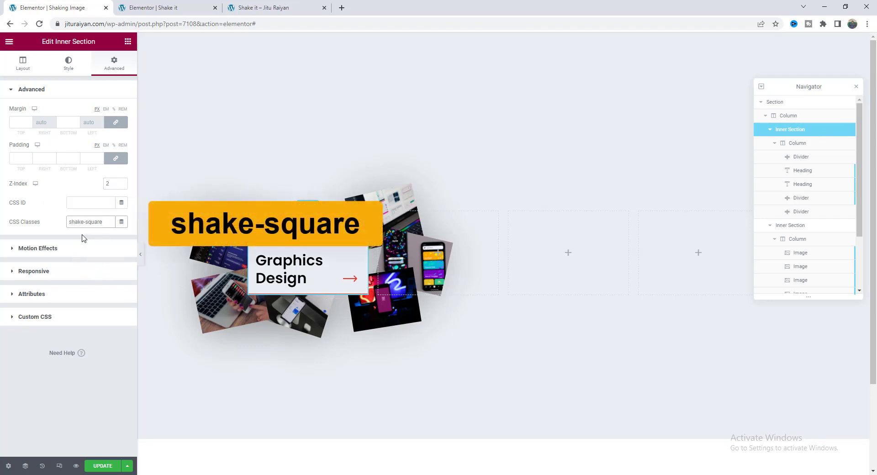
Step: Assign the CSS class shake-background to the first divider and shake-heading to the Graphics Design heading
left_click(801, 158)
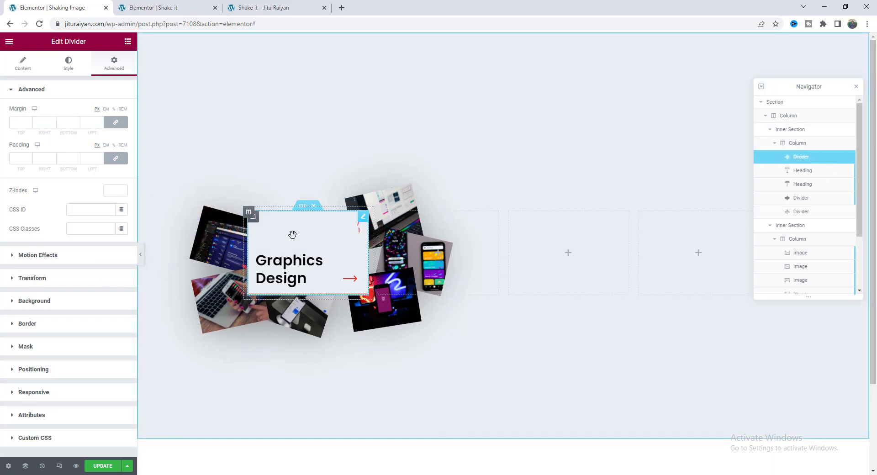
left_click(69, 229)
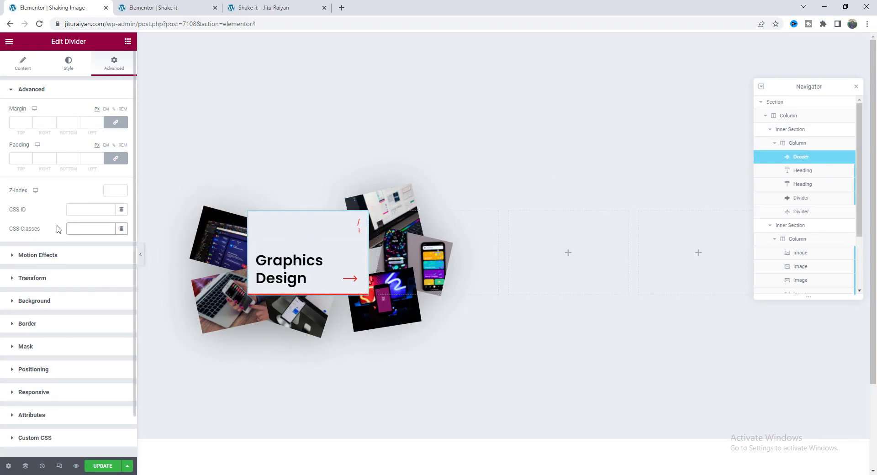
type("shake-backgroun")
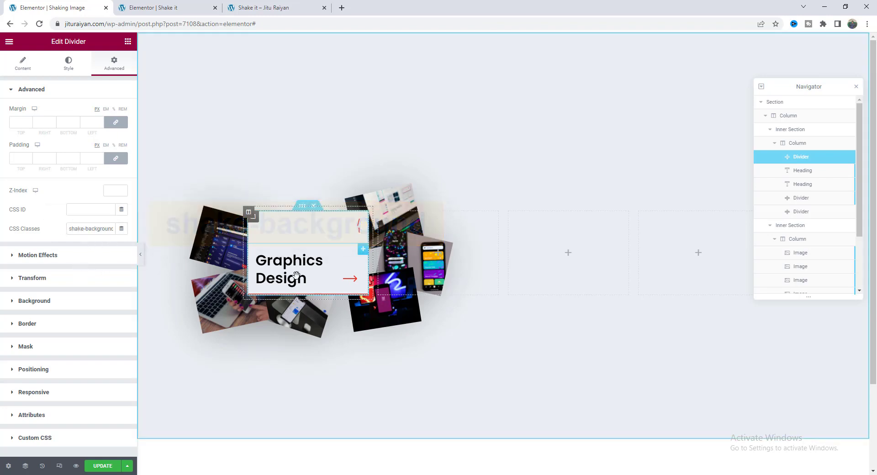
left_click(92, 229)
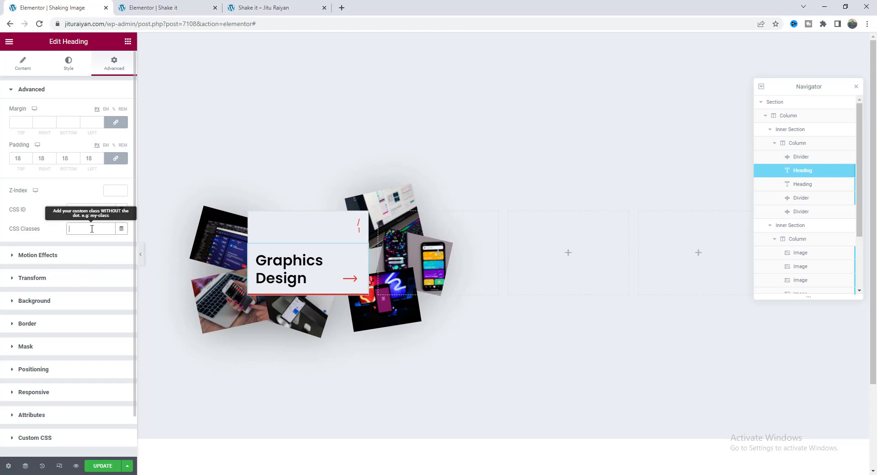
type("shake-heading")
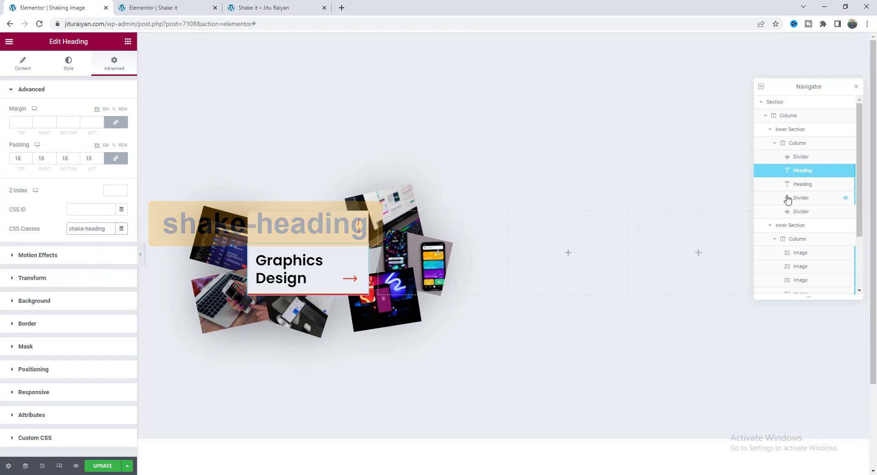
Step: Assign the CSS class shake-arrow to the arrow divider and shake-line to the divider along the card's lower edge
left_click(796, 201)
left_click(83, 232)
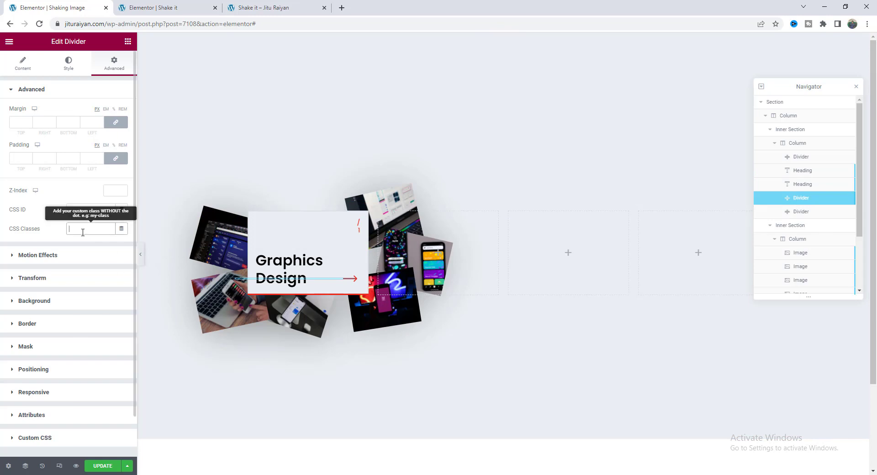
type("shake-arrow")
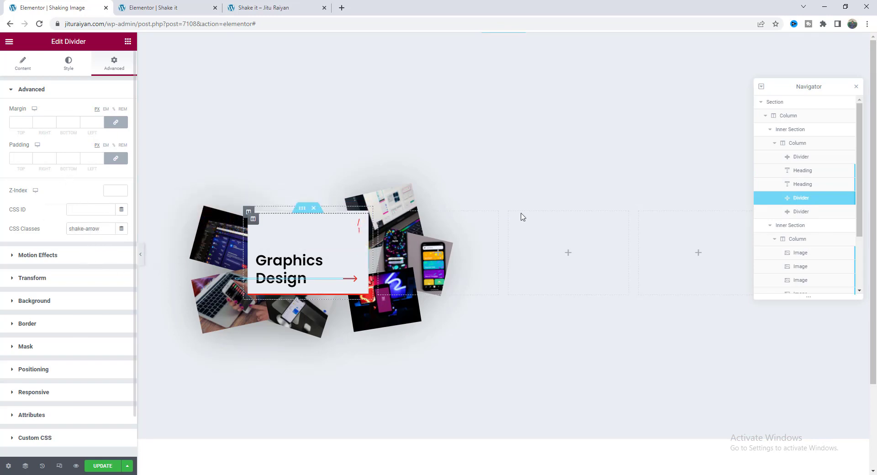
left_click(806, 214)
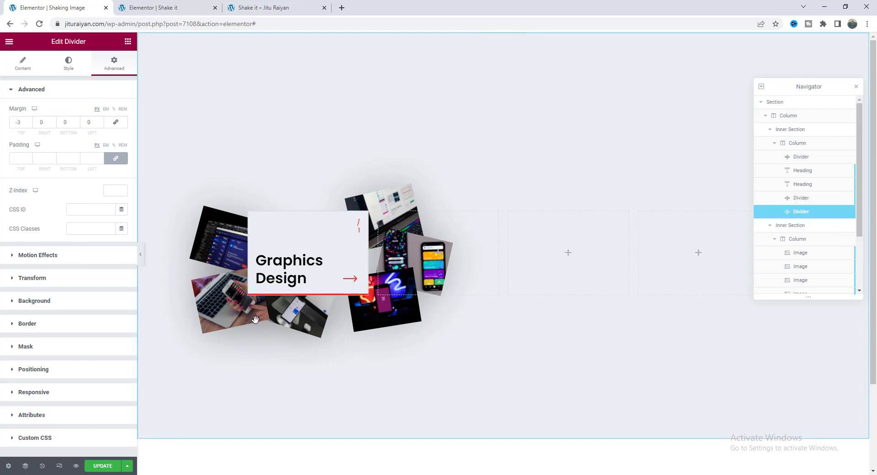
left_click(81, 228)
type("shake-line")
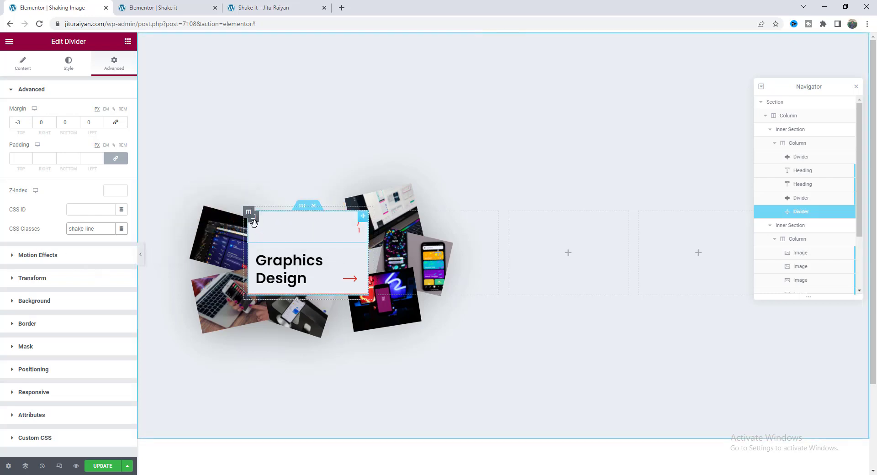
Step: Assign the CSS classes shake inactive to the outer column holding the Graphics Design card
left_click(248, 213)
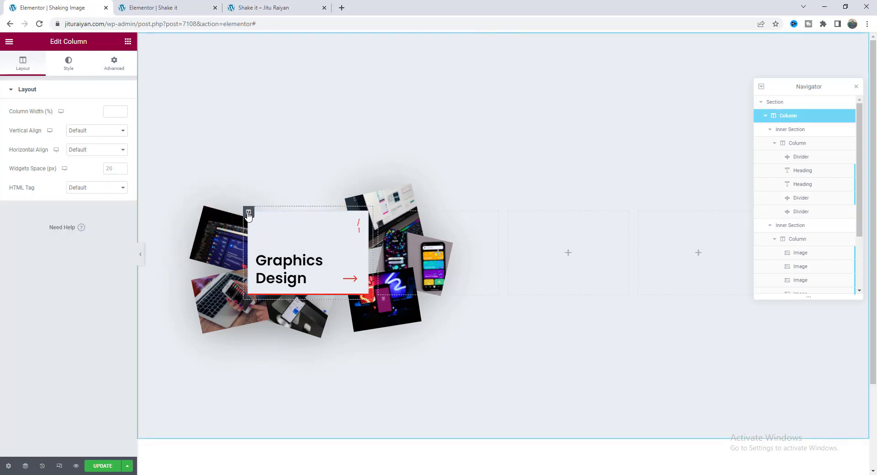
left_click(110, 70)
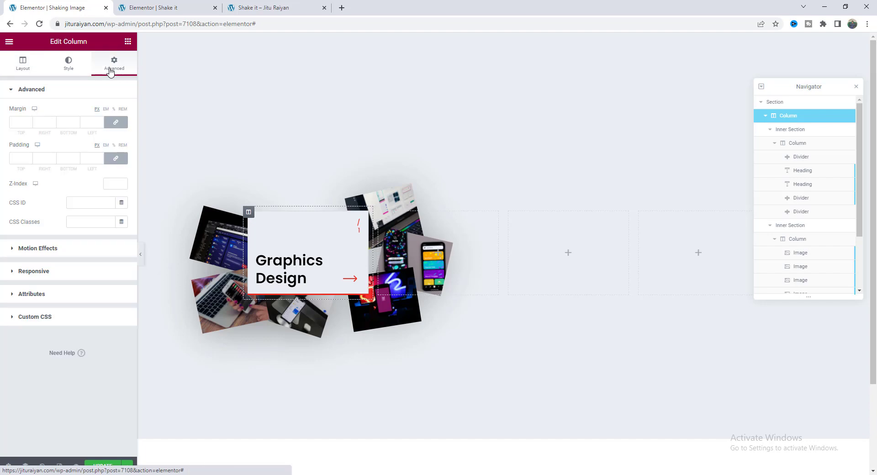
left_click(84, 223)
type("shake inactive")
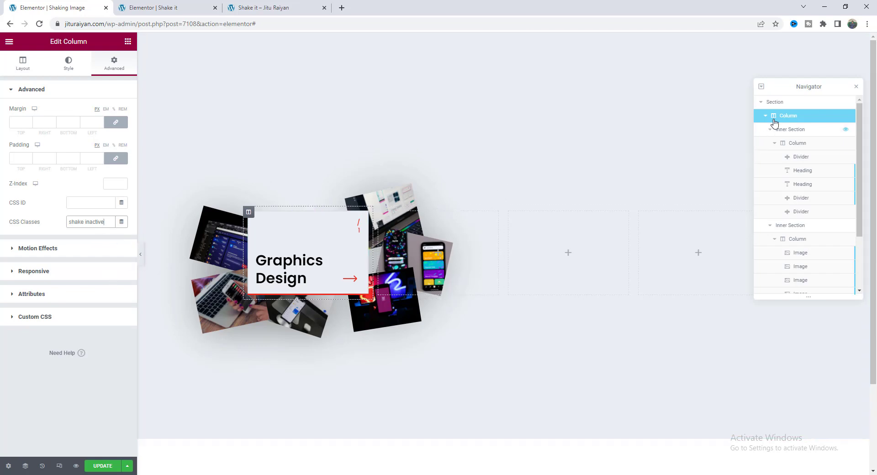
Step: Paste the prepared shake hover styles into the custom CSS of the main section
left_click(783, 106)
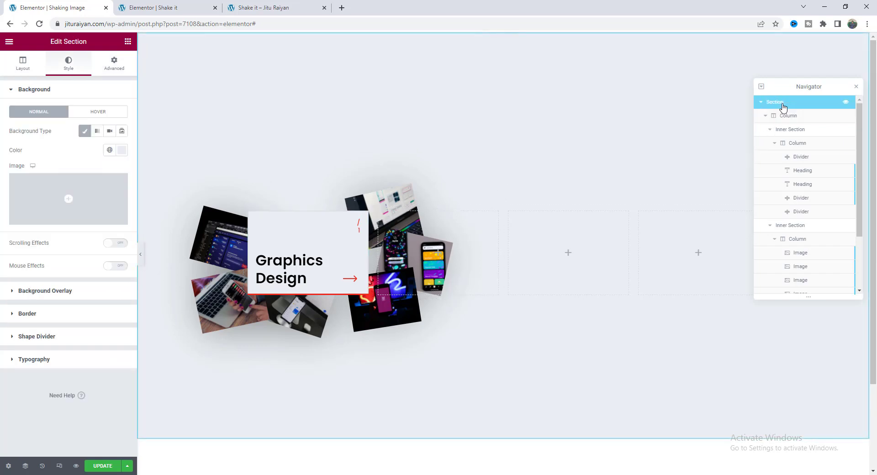
left_click(114, 63)
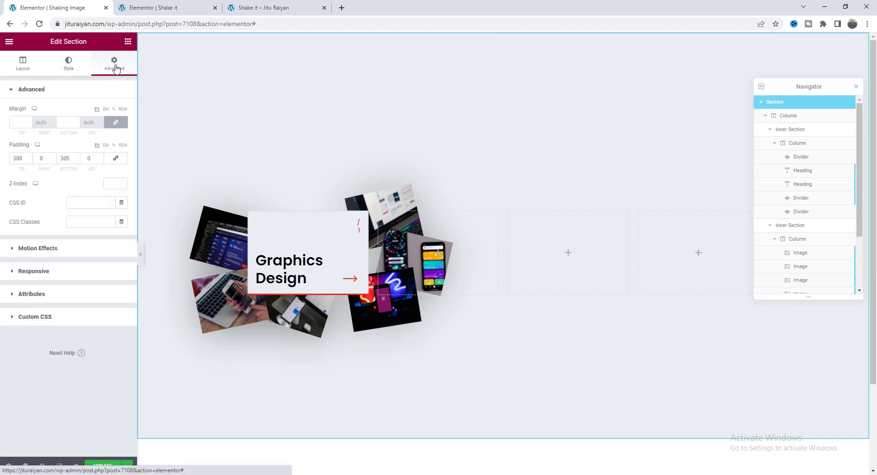
left_click(94, 320)
key("ctrl+v")
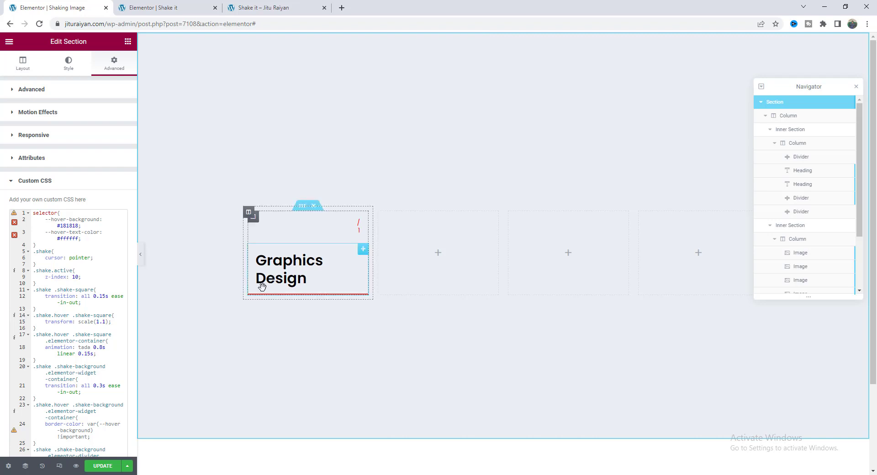
Step: Add an HTML widget below the images in the second inner section and paste the jQuery hover script into it
left_click(128, 41)
type("html")
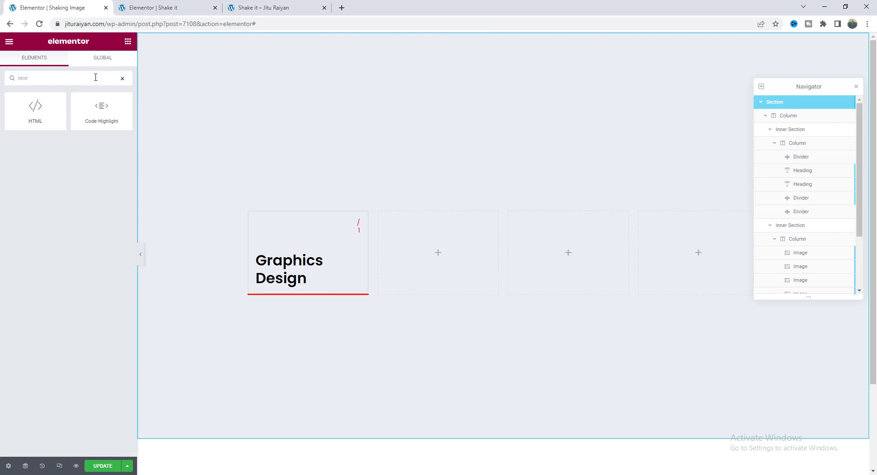
left_click_drag(35, 110, 293, 300)
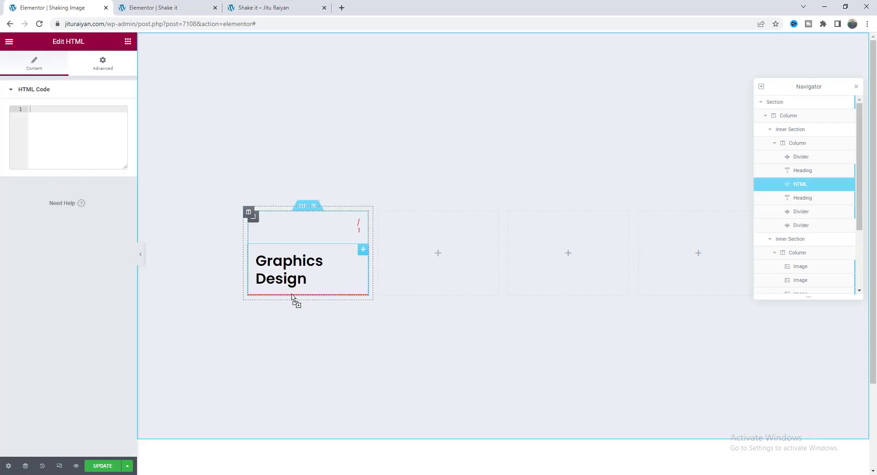
scroll(779, 201, "down", 2)
scroll(780, 210, "up", 2)
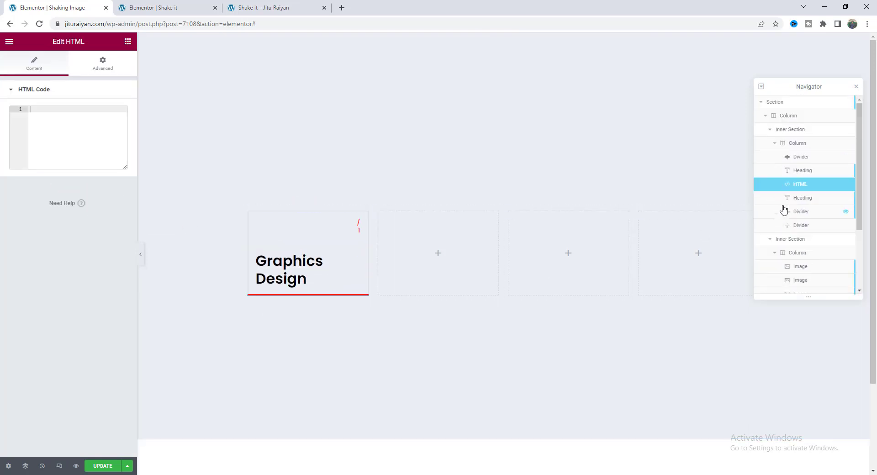
left_click_drag(806, 187, 810, 238)
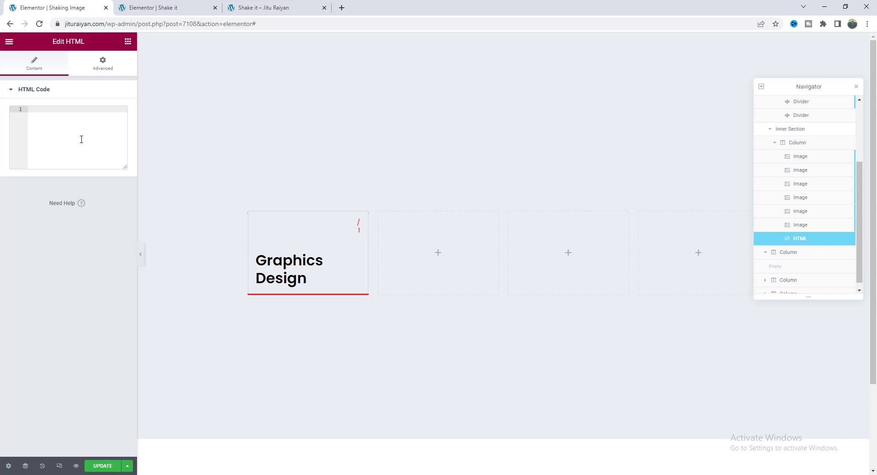
left_click(81, 140)
key("ctrl+v")
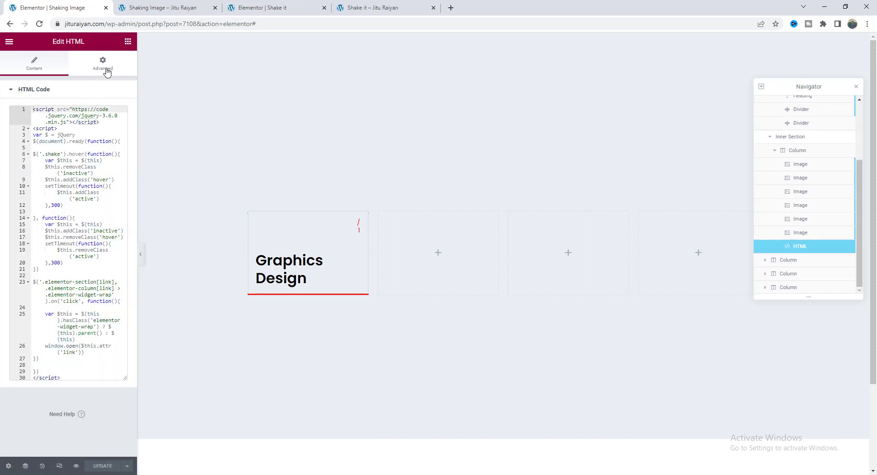
Step: Set the HTML widget's entrance animation to Tada and preview the hover effect on the Graphics Design card
left_click(105, 68)
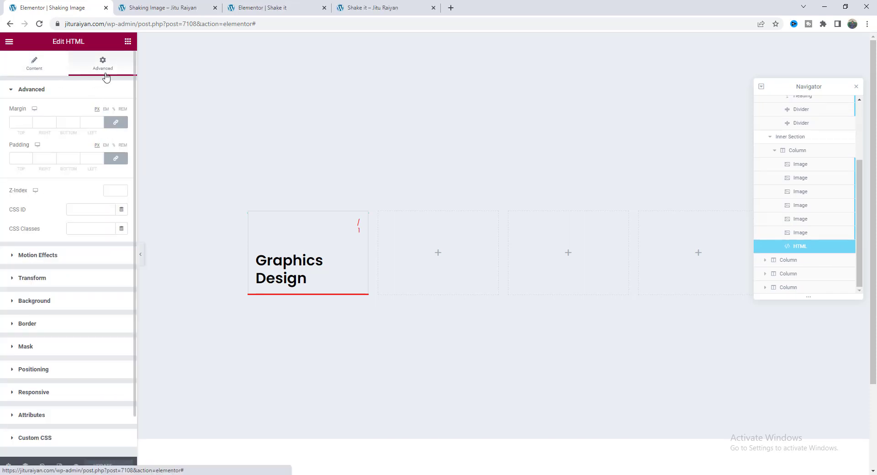
left_click(71, 258)
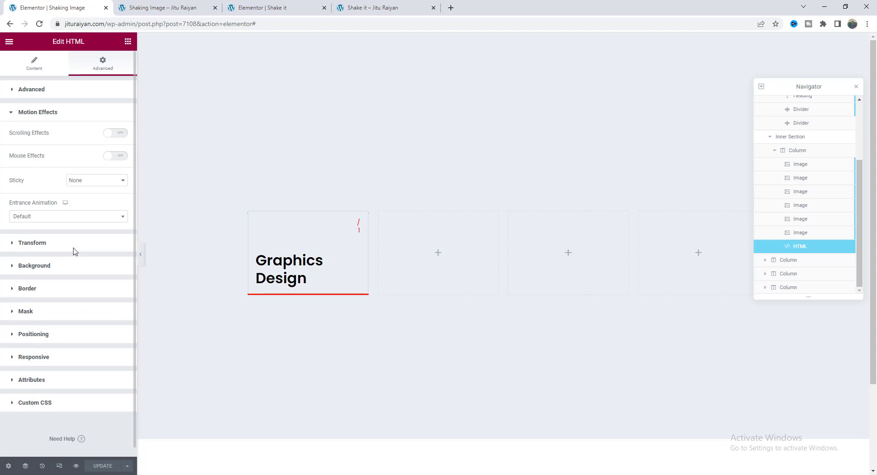
left_click(69, 217)
type("tada")
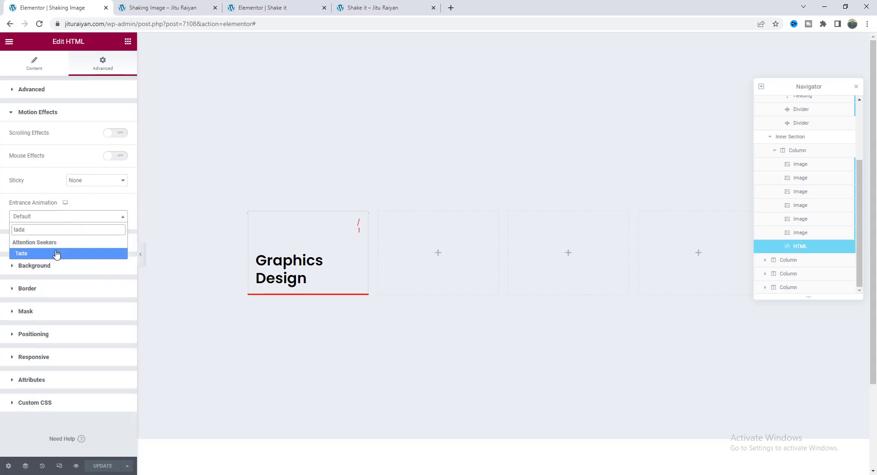
left_click(57, 254)
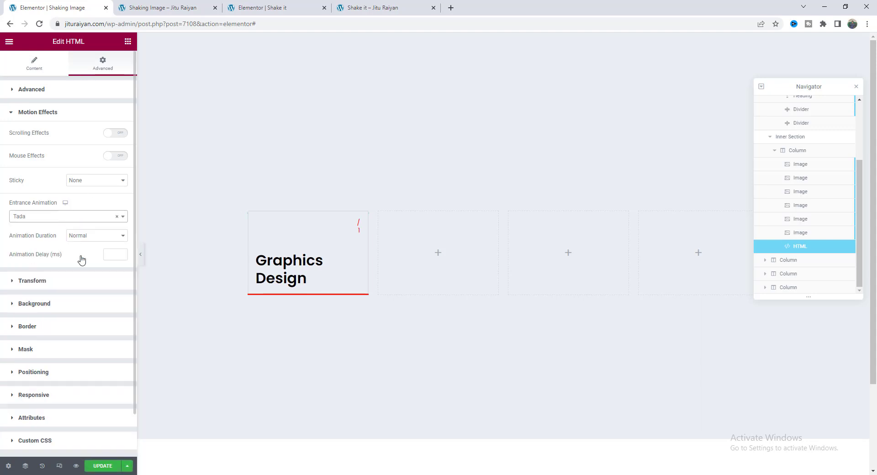
mouse_move(319, 256)
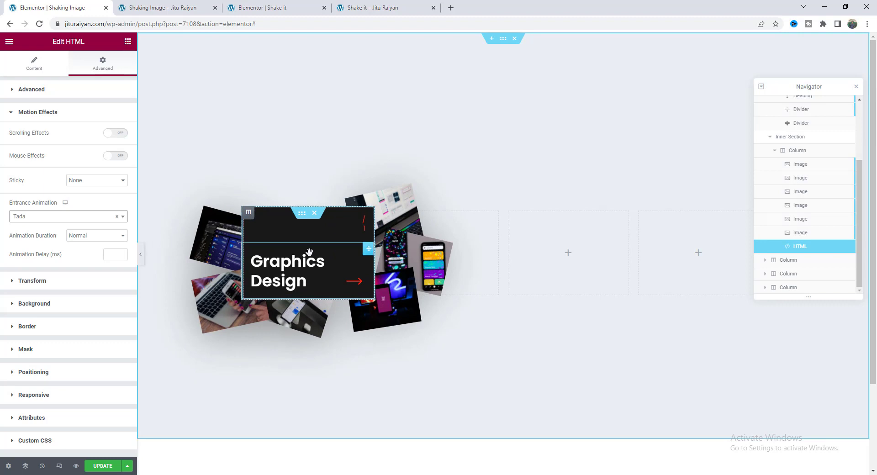
left_click(309, 252)
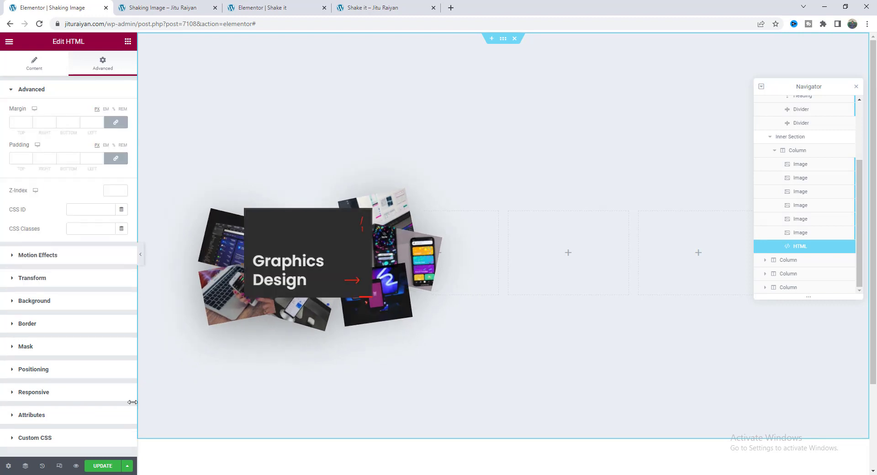
Step: Add a custom CSS rule with a --transition-delay of 0.30s to the fifth image in the second inner section
left_click(800, 220)
scroll(83, 374, "down", 1)
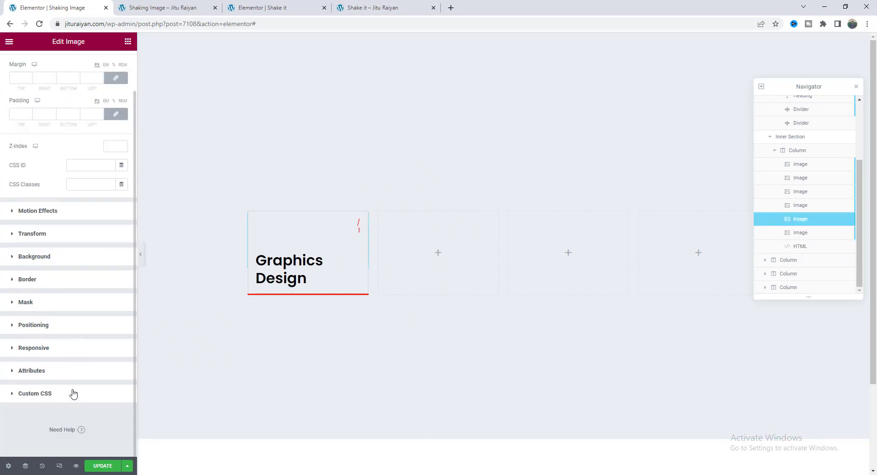
left_click(73, 393)
type("selector{     --transition-delay: 0.30s; }")
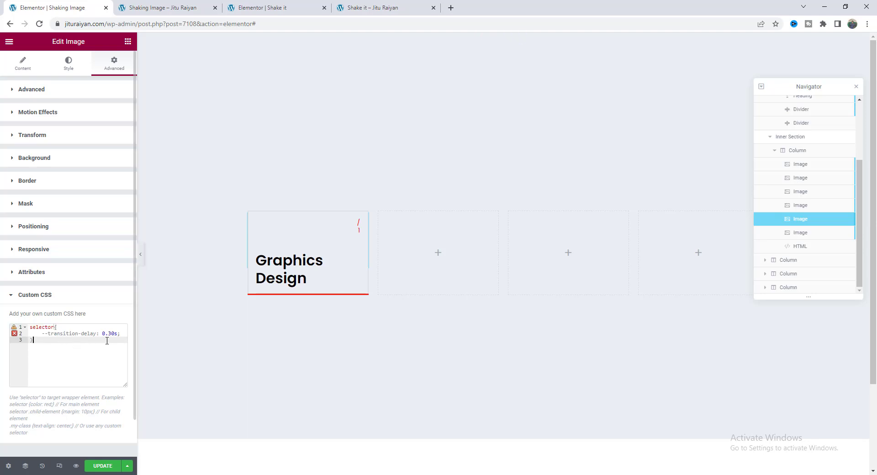
mouse_move(322, 253)
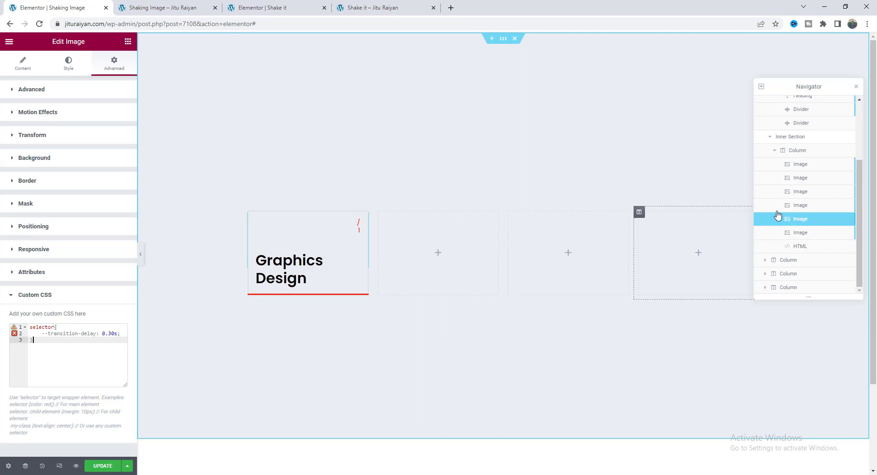
Step: Paste the --transition-delay rule into the fourth image's custom CSS and place the cursor in its delay value
left_click(804, 205)
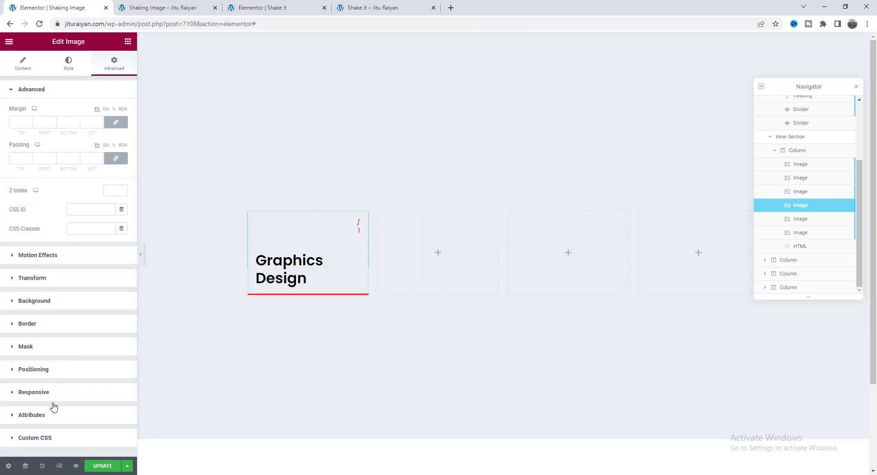
left_click(45, 434)
left_click(70, 357)
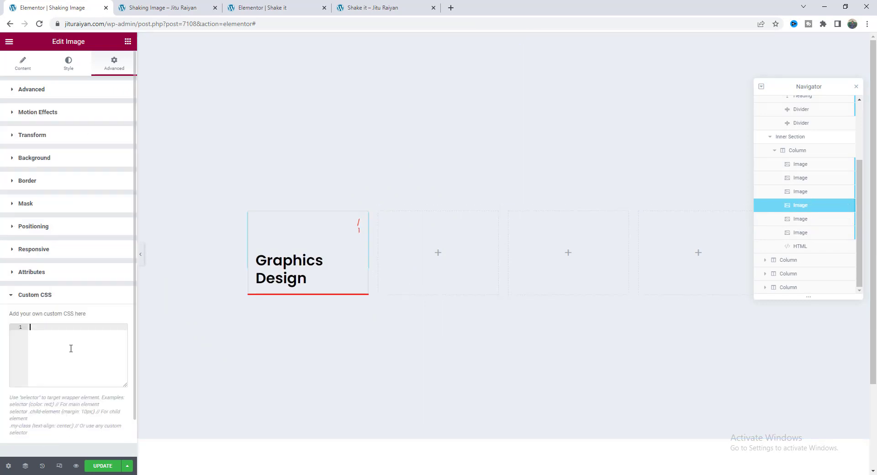
type("selector{     --transition-delay: 0.30s; }")
left_click(114, 334)
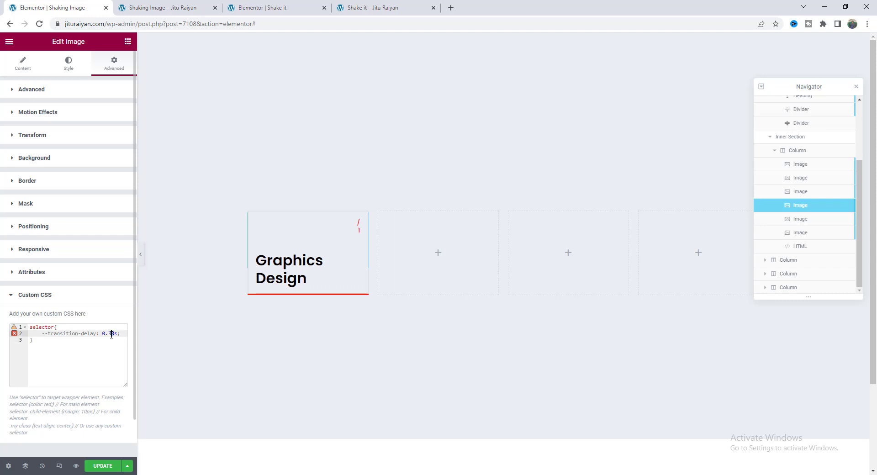
Step: Add custom CSS --transition-delay rules of 0.40s to the sixth image and 0.50s to the first image
left_click(807, 232)
left_click(106, 441)
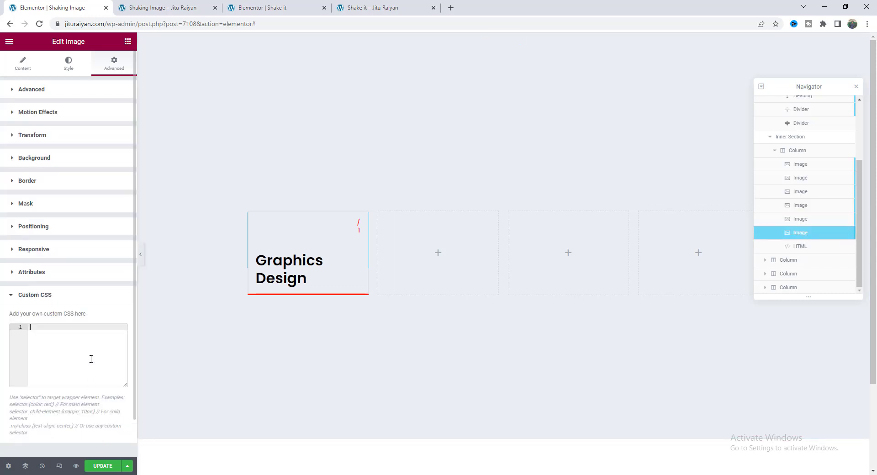
type("selector{     --transition-delay: 0.40s; }")
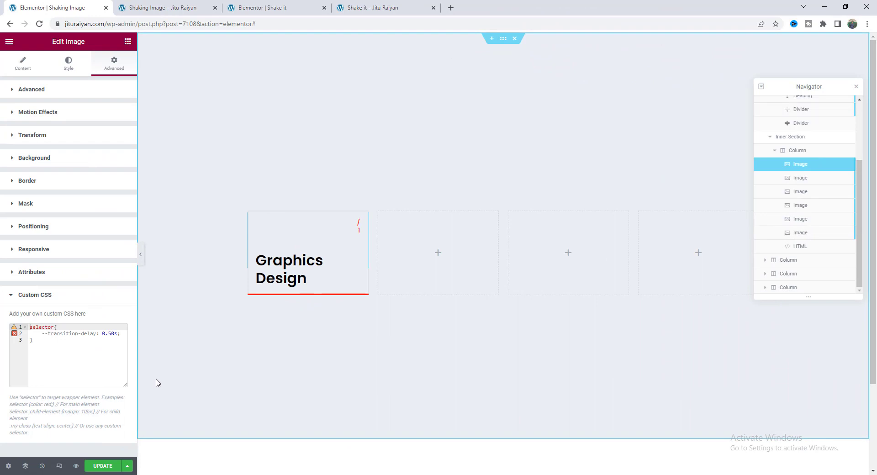
Step: Duplicate the Graphics Design card's outer column and delete the adjacent empty column
mouse_move(287, 265)
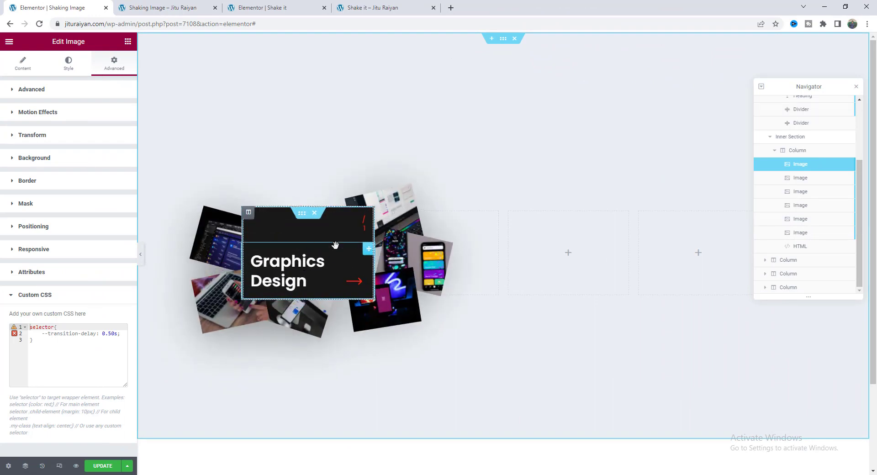
left_click(368, 248)
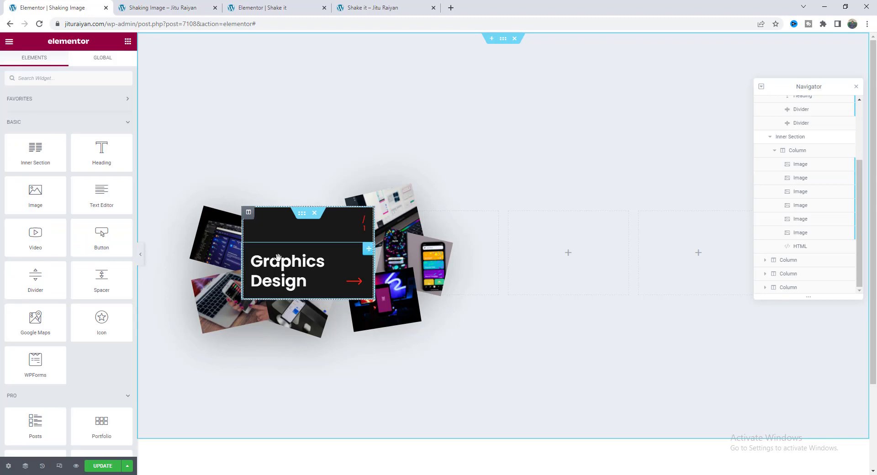
right_click(248, 213)
left_click(263, 234)
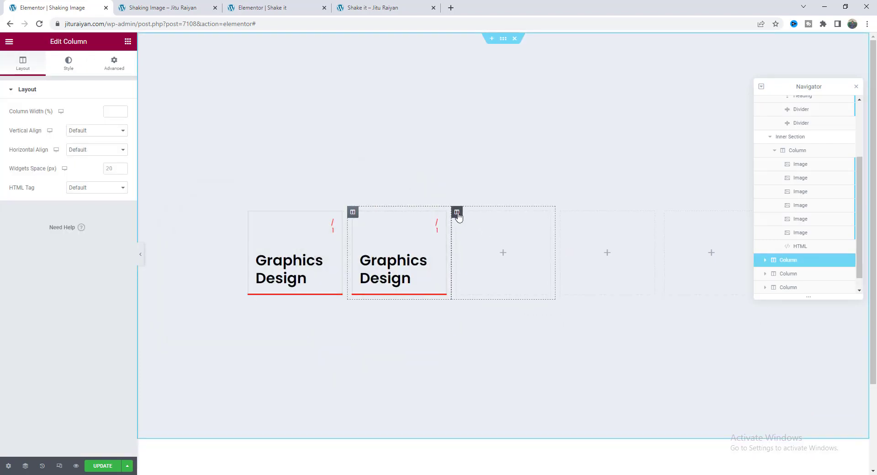
right_click(458, 216)
left_click(484, 344)
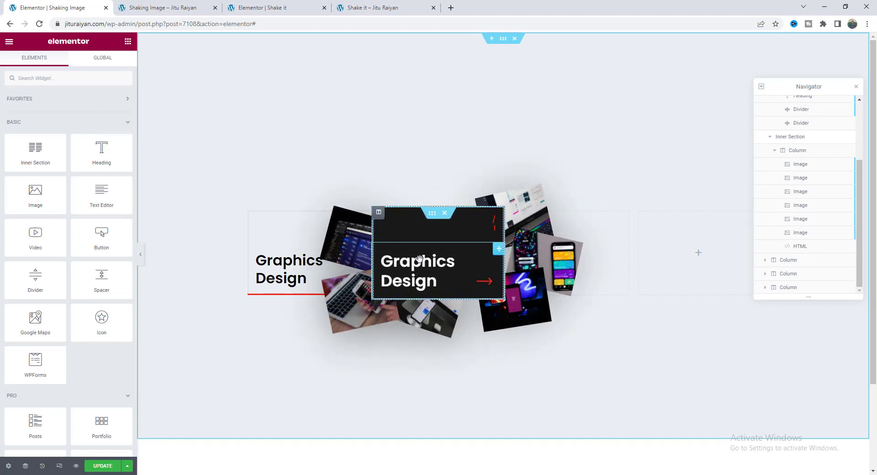
Step: Delete the HTML script widget from the second inner section of the duplicated card column
left_click(432, 215)
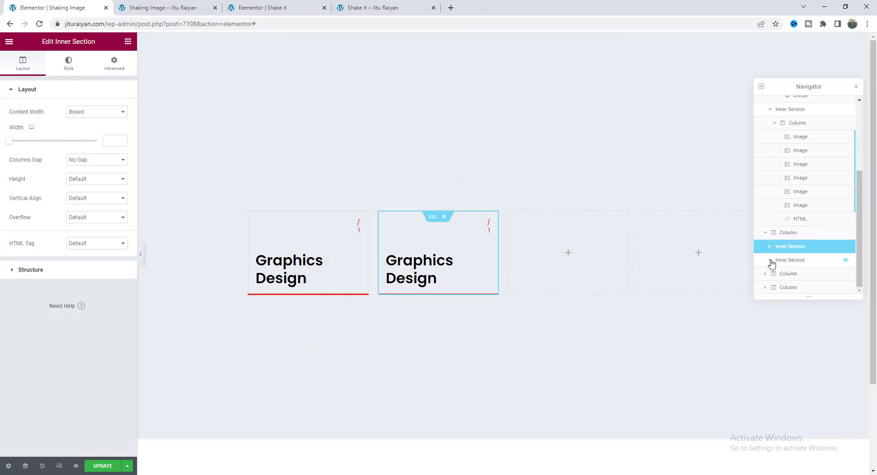
left_click(771, 261)
left_click(776, 273)
scroll(795, 251, "down", 2)
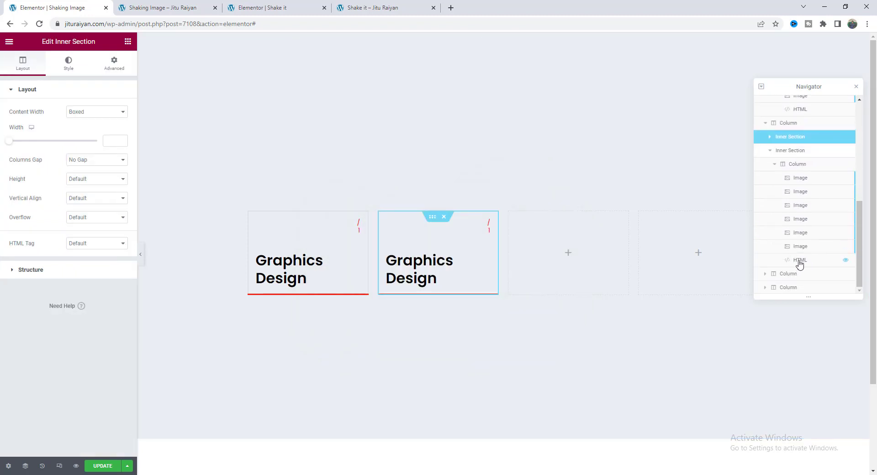
left_click(799, 262)
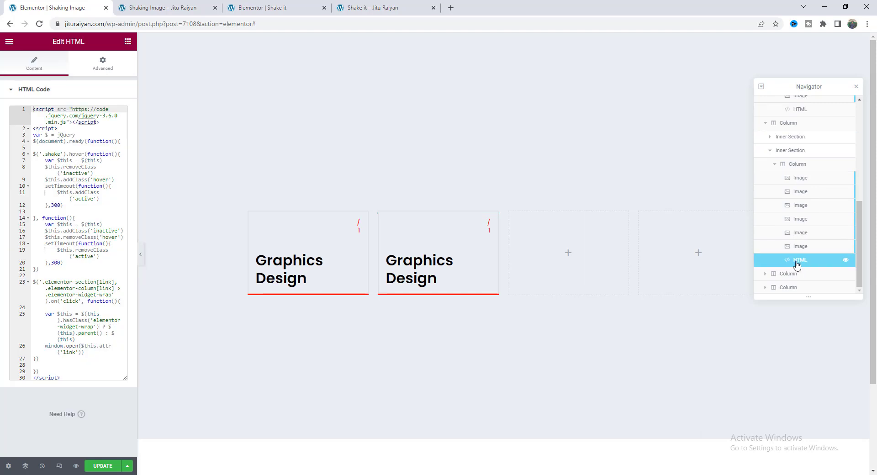
right_click(797, 264)
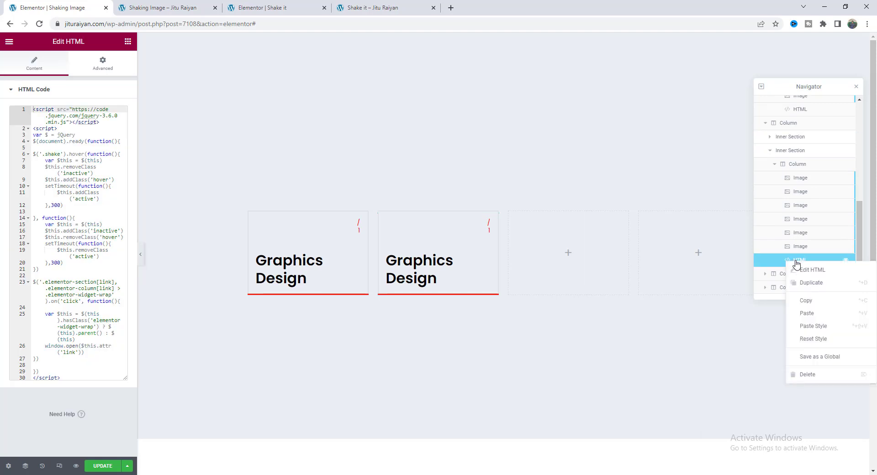
left_click(820, 380)
Step: Duplicate the second card column to build four cards, with the copies titled Web Design, App Design and Business website
mouse_move(379, 218)
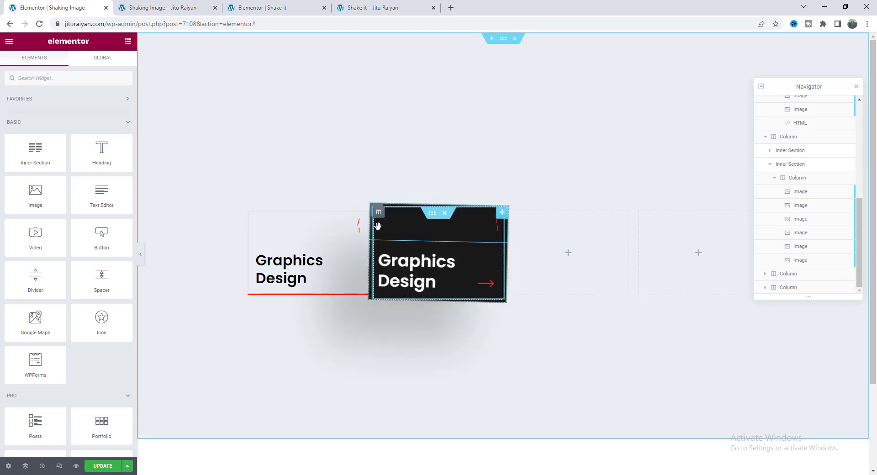
right_click(379, 218)
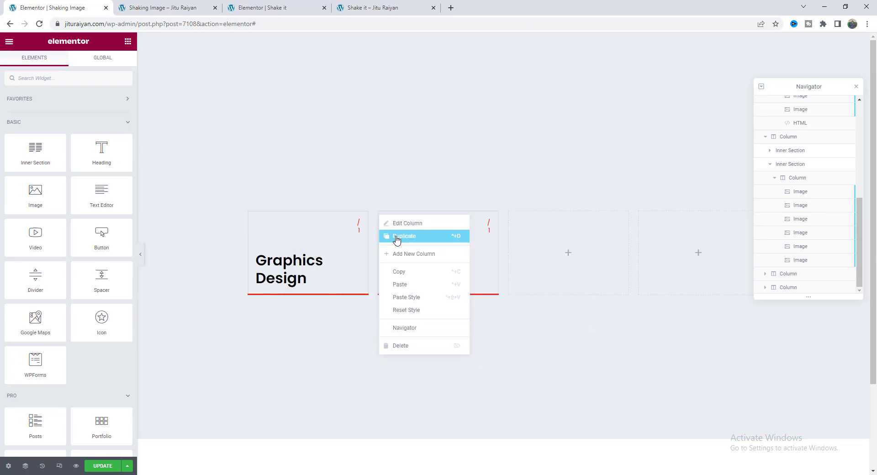
left_click(396, 238)
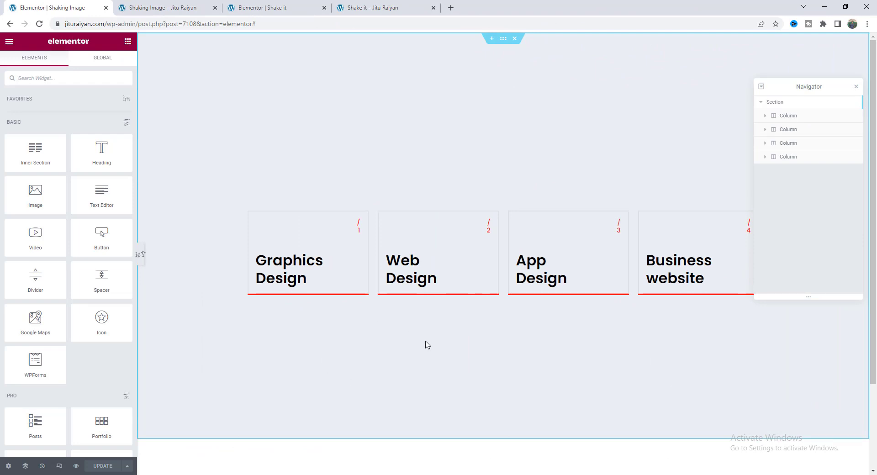
Step: Set the weight of the first divider to 263 in both the Web Design and App Design cards
mouse_move(554, 251)
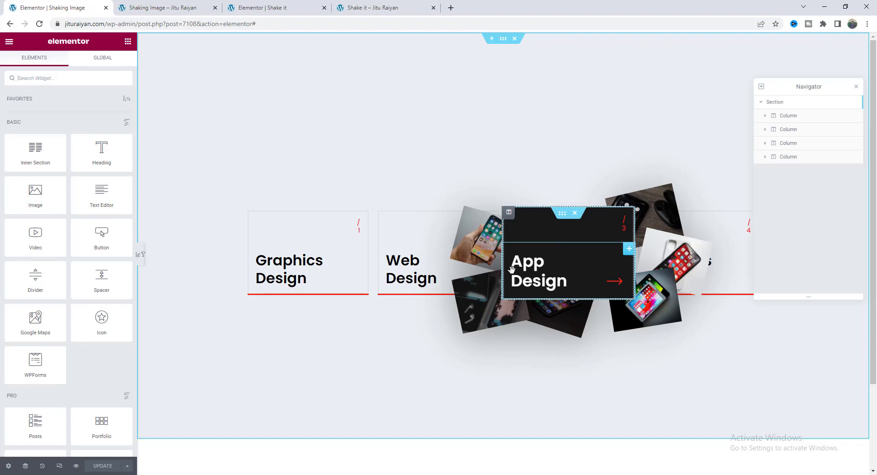
left_click(417, 248)
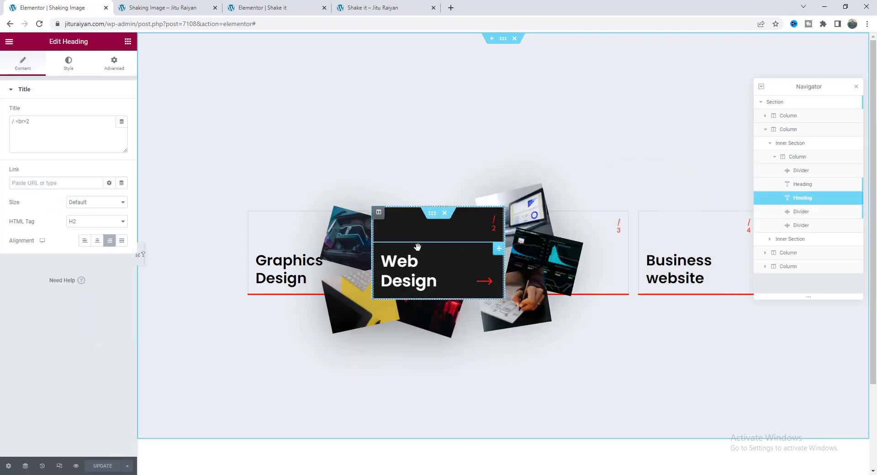
left_click(417, 246)
left_click(772, 171)
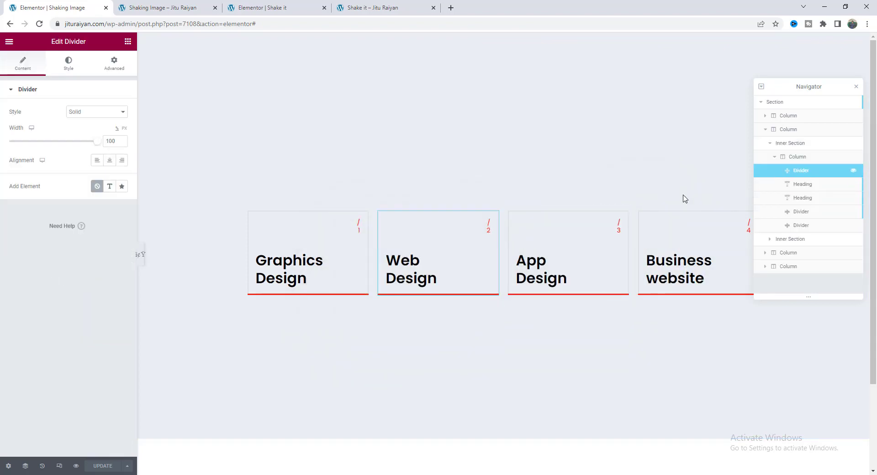
left_click(68, 64)
left_click_drag(113, 140, 101, 143)
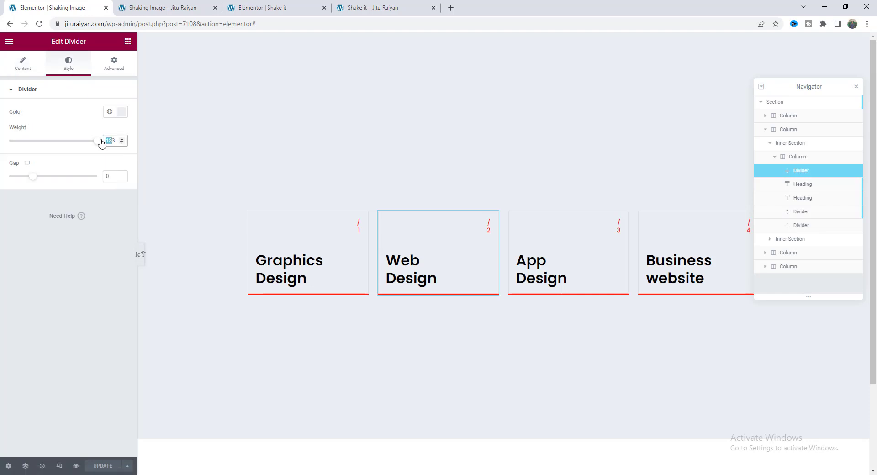
type("263")
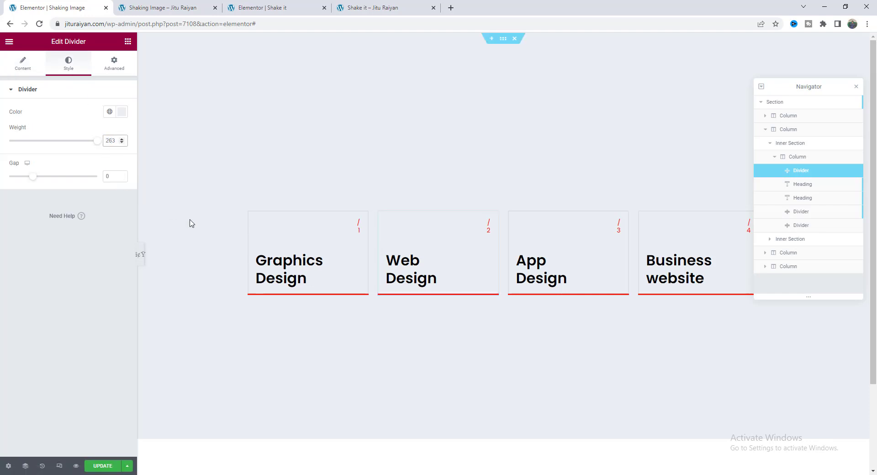
left_click(554, 249)
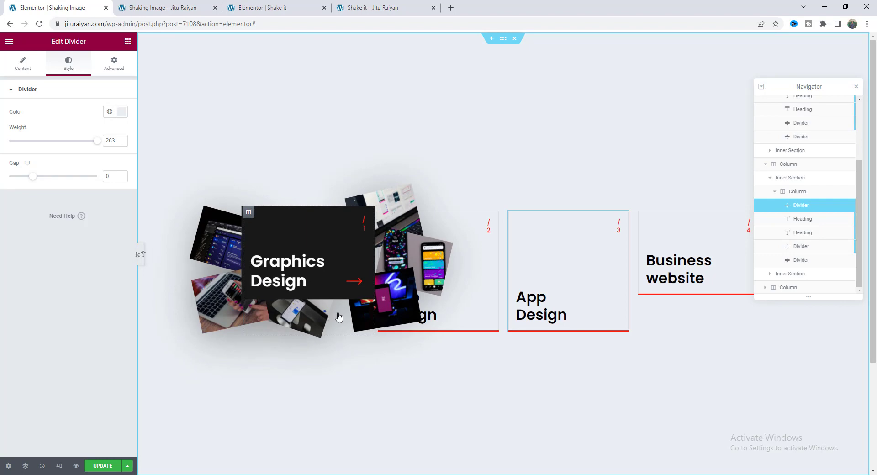
Step: Unlink the margins of the Web Design card's outer column and set its top margin to -80
left_click(378, 212)
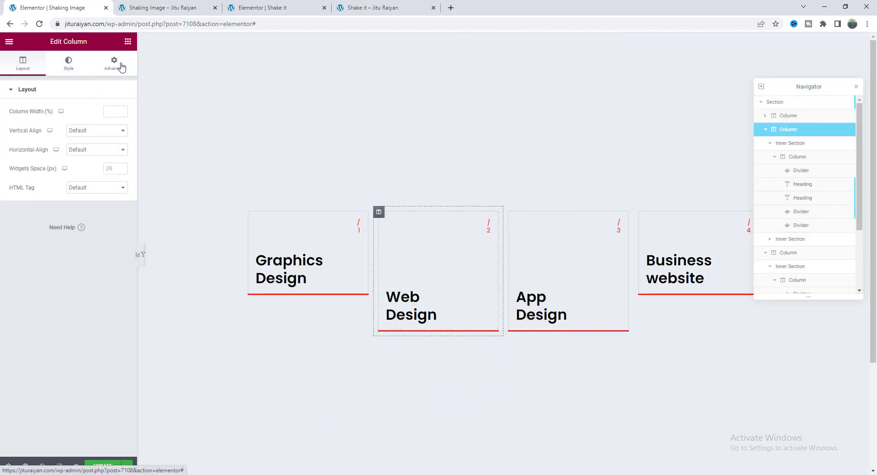
left_click(120, 65)
left_click(115, 122)
left_click(18, 122)
type("-80")
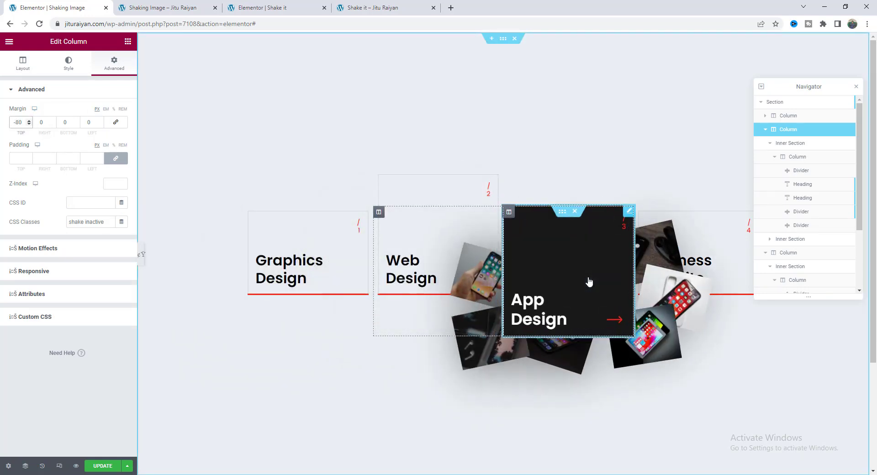
Step: Switch to the tablet preview and set the width of all four card columns to 50%
left_click(62, 466)
left_click(22, 63)
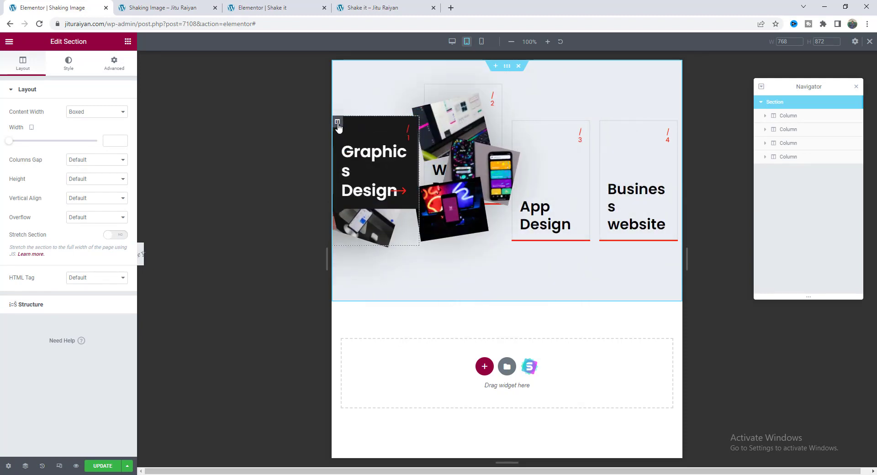
left_click(337, 121)
left_click(112, 112)
type("6")
key("BackSpace")
type("50")
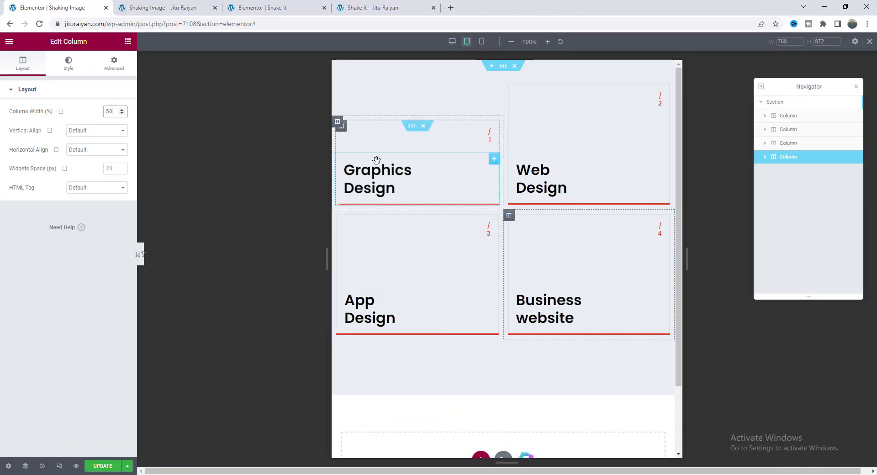
Step: Set the Graphics Design column's tablet padding to 15% on the right and left, with 0 on top and bottom
mouse_move(438, 159)
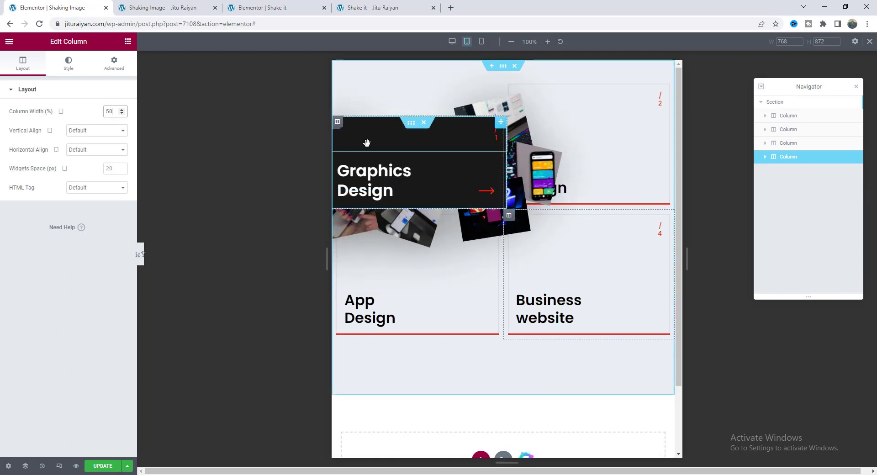
left_click(817, 118)
left_click(113, 66)
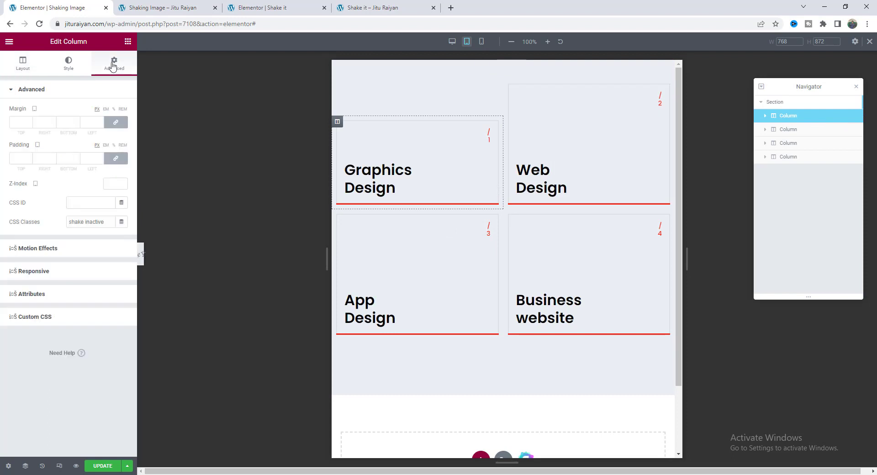
left_click(115, 158)
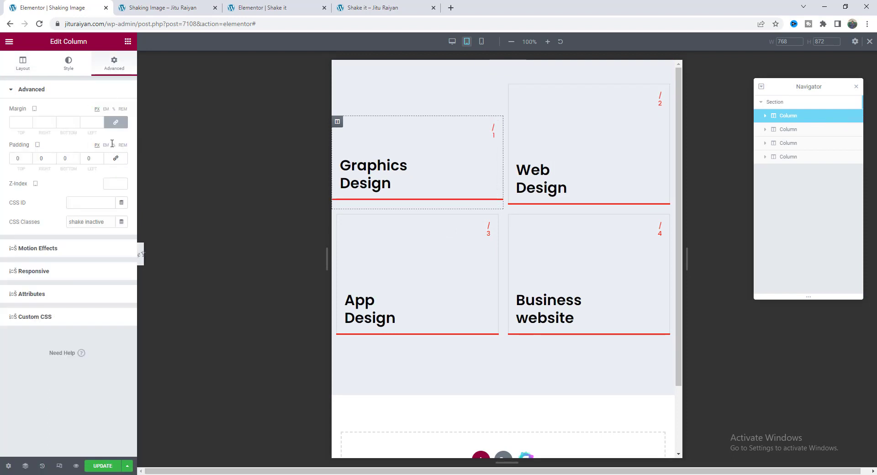
left_click(45, 158)
type("15")
key("Tab")
key("Tab")
type("15")
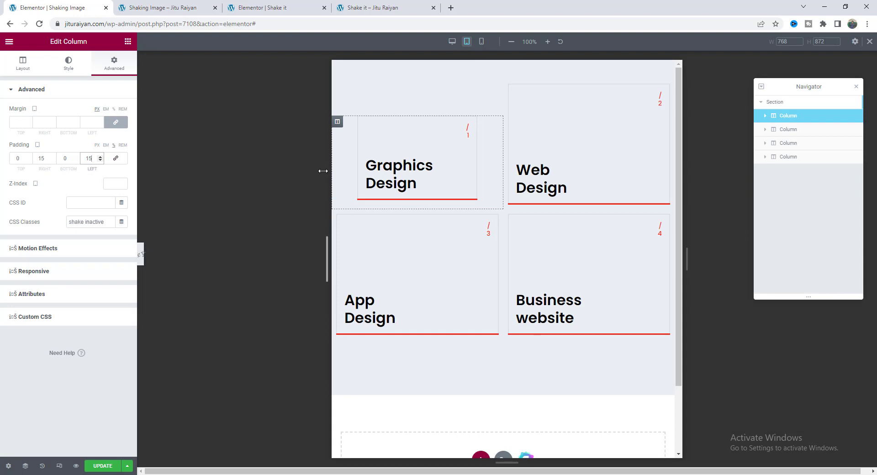
Step: Unlink the Graphics Design column's tablet margins and set the top and bottom margins to 23 px
left_click(115, 122)
left_click(18, 122)
type("23")
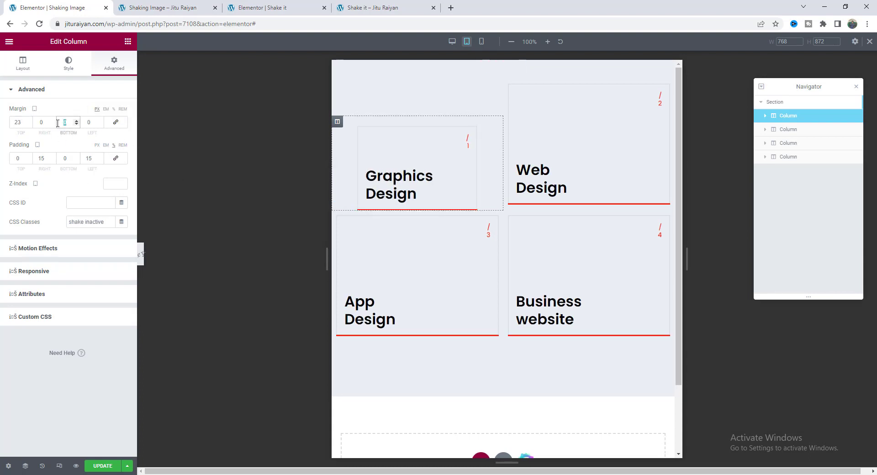
key("Tab")
key("Tab")
type("23")
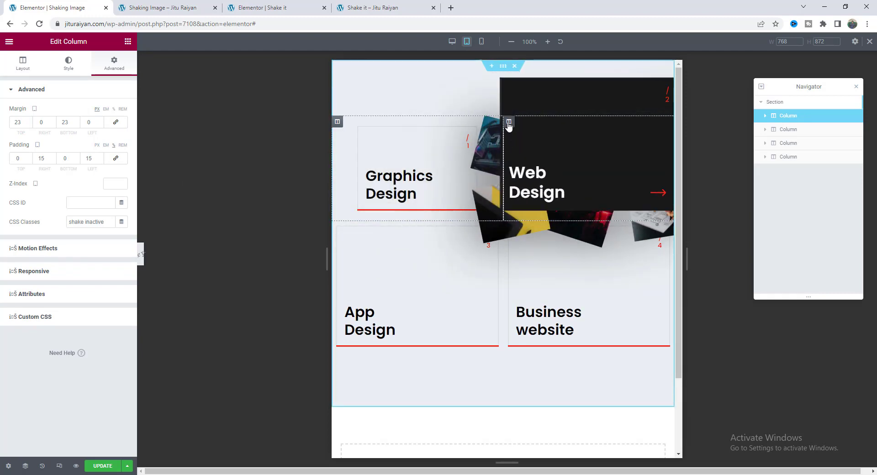
Step: Apply the Graphics Design column's tablet margins (23 px top and bottom) and 15% side padding to the other three card columns
left_click(508, 123)
left_click(114, 63)
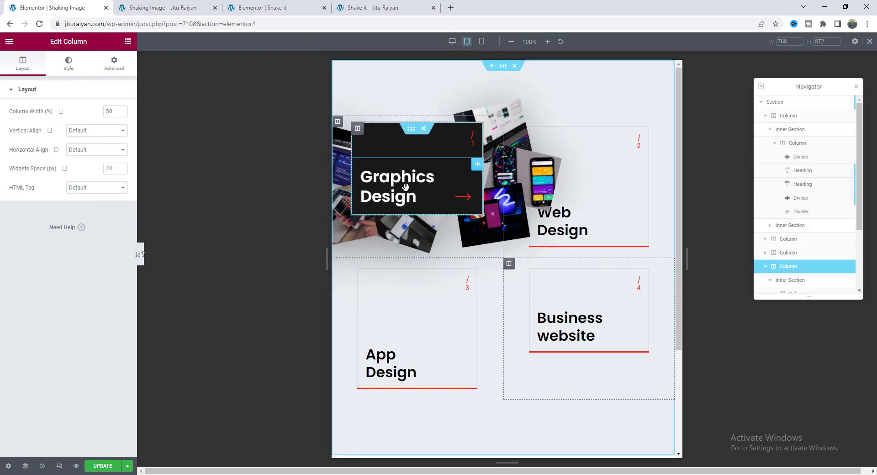
Step: Add custom CSS to the Graphics Design card's first divider, setting .elementor-divider-separator border-top-width to 263px !important for max-width 1024px
left_click(420, 164)
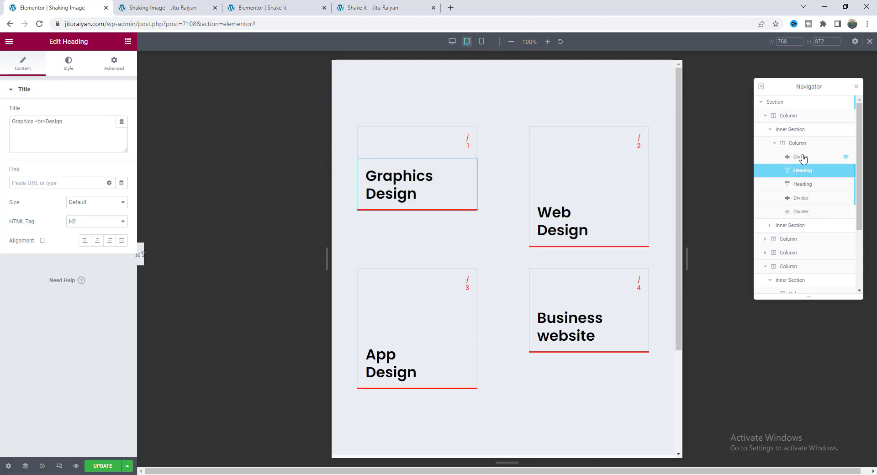
left_click(802, 158)
left_click(69, 64)
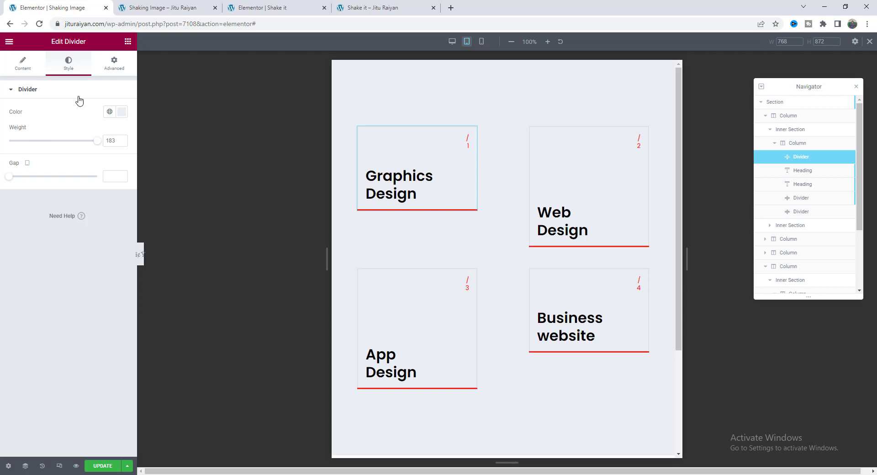
left_click(114, 64)
scroll(105, 274, "down", 2)
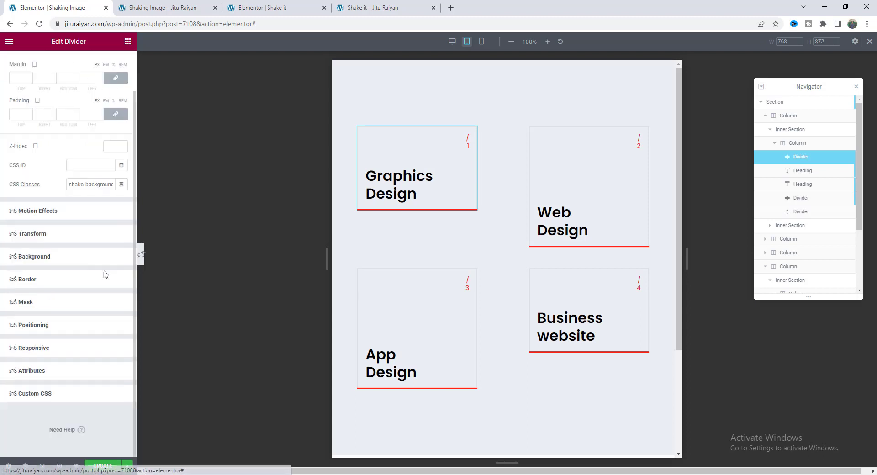
left_click(91, 391)
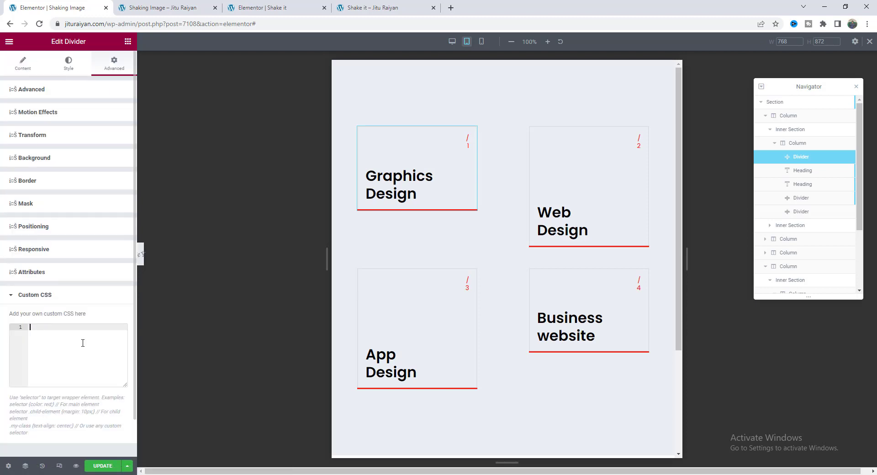
type("@media (max-width: 1024px){ selector .elementor-divider-separator{     border-top-width: 263px !important; } }")
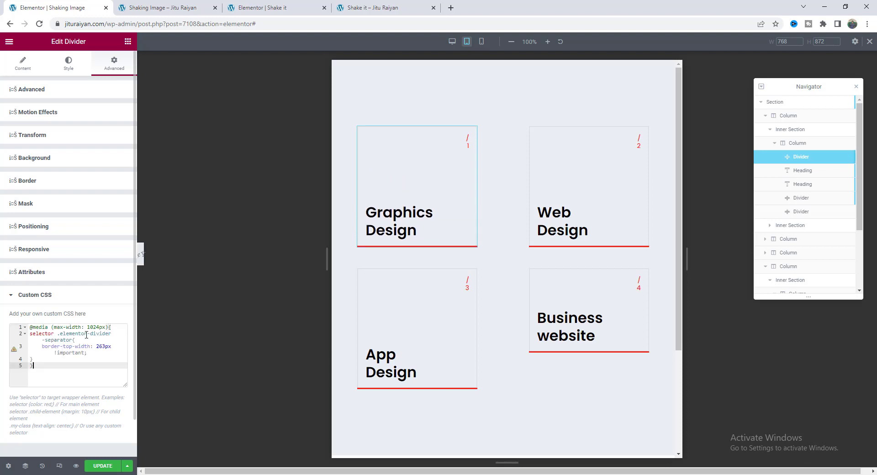
Step: Copy the Graphics Design divider's whole media query into the custom CSS of the Business website card's first divider
left_click(88, 327)
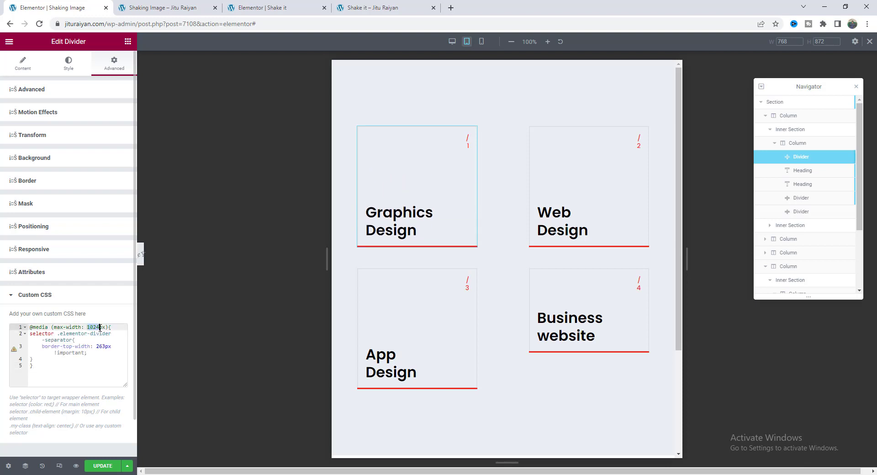
left_click_drag(96, 346, 105, 347)
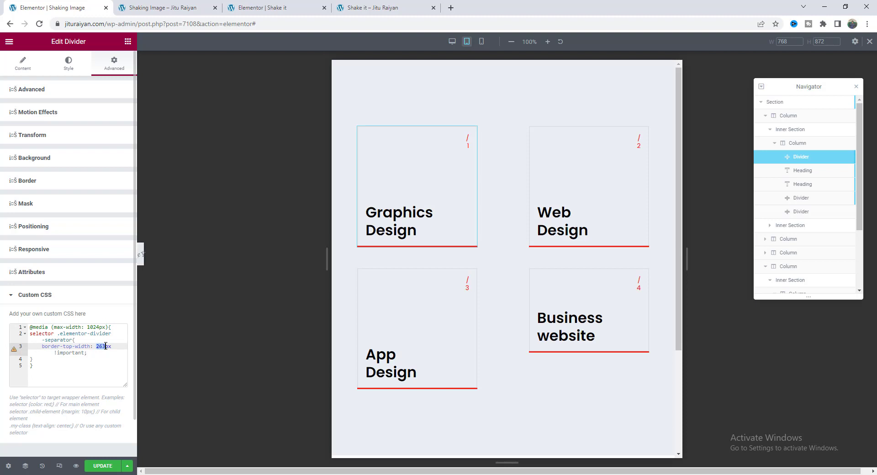
key("ctrl+a")
key("ctrl+c")
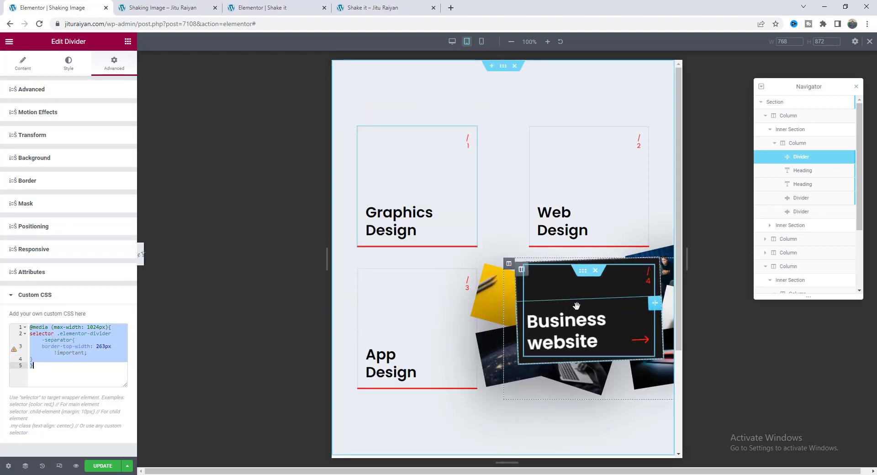
left_click(571, 326)
left_click(801, 219)
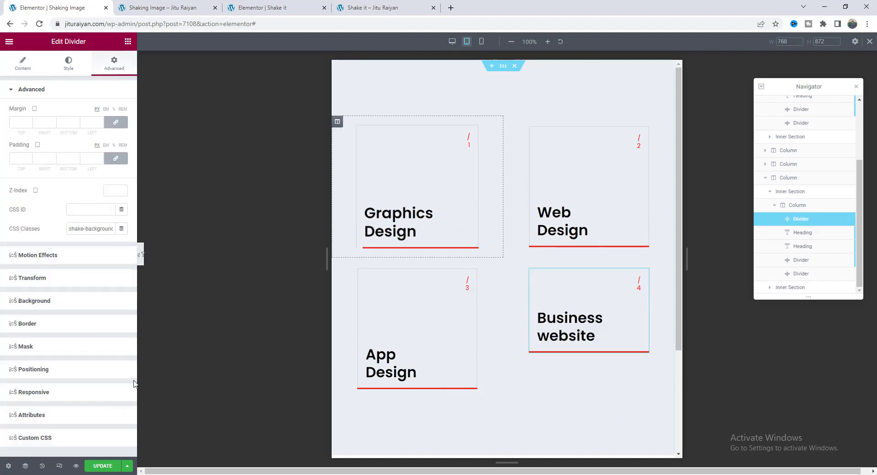
left_click(88, 376)
key("ctrl+v")
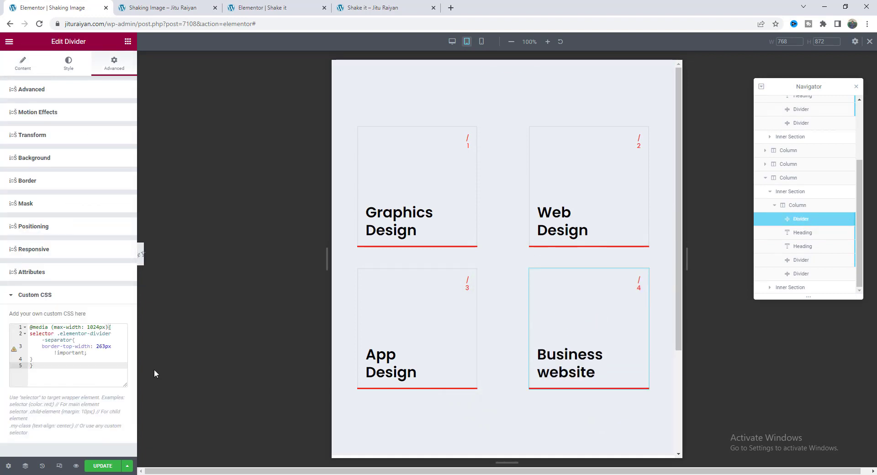
Step: Set the overflow of the main section holding the four cards to Hidden
mouse_move(399, 194)
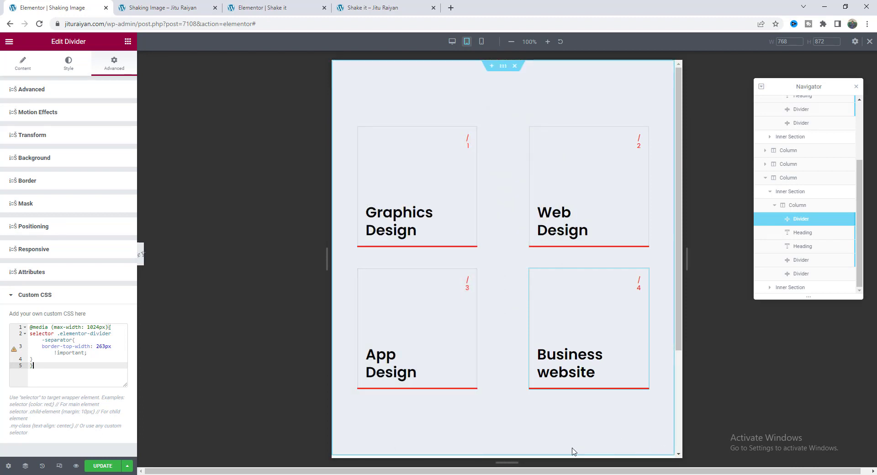
left_click(502, 65)
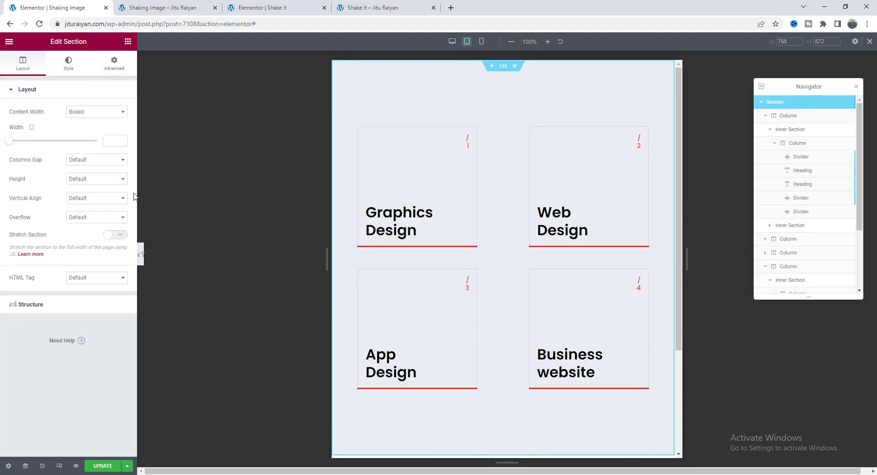
left_click(91, 223)
left_click(84, 235)
Step: Switch to the mobile preview and check the layout and hover effect of all four service cards
left_click(482, 42)
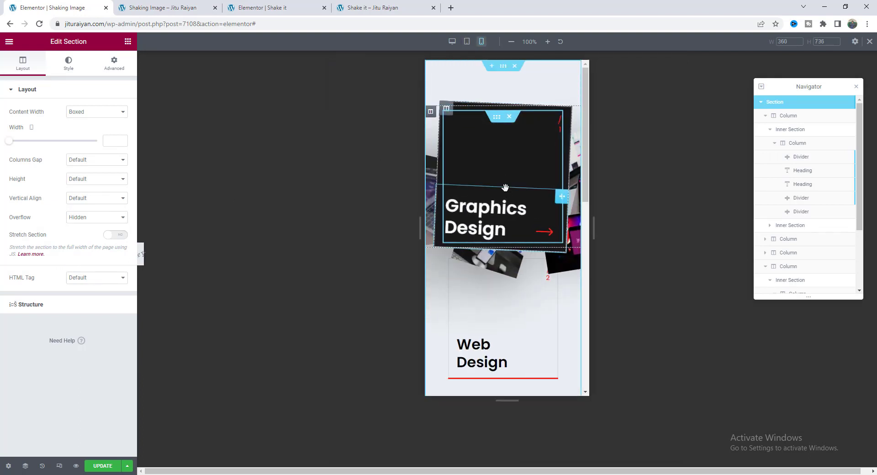
scroll(516, 313, "down", 5)
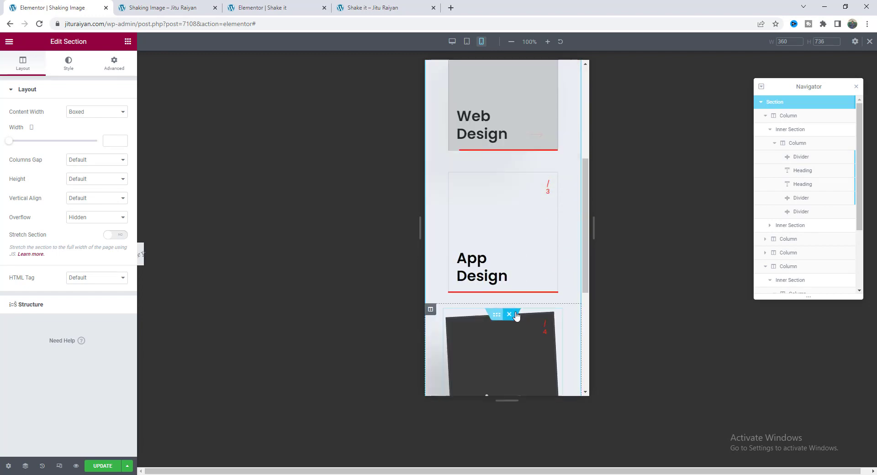
scroll(516, 313, "down", 2)
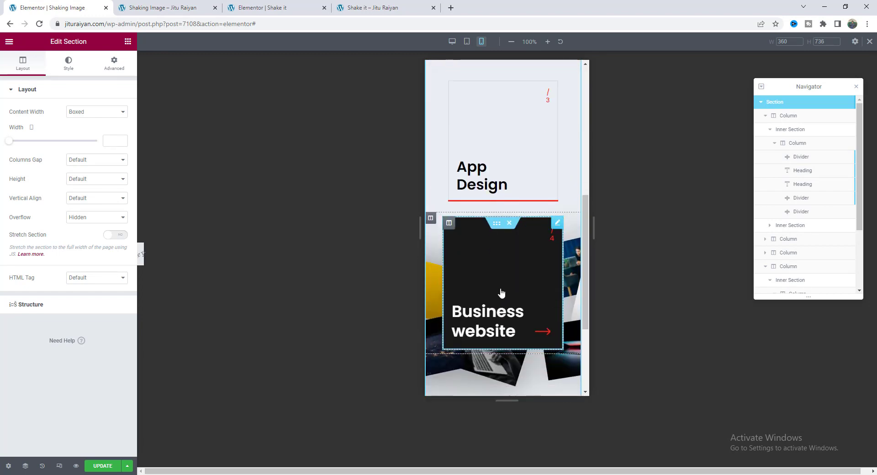
scroll(501, 293, "up", 7)
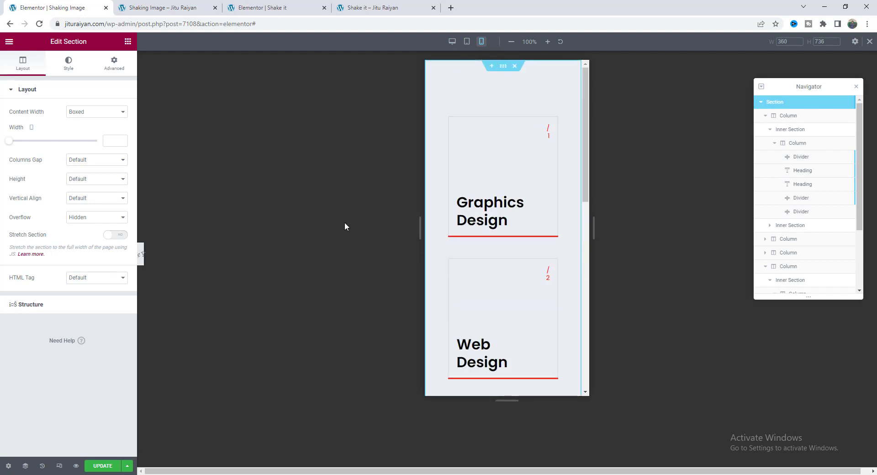